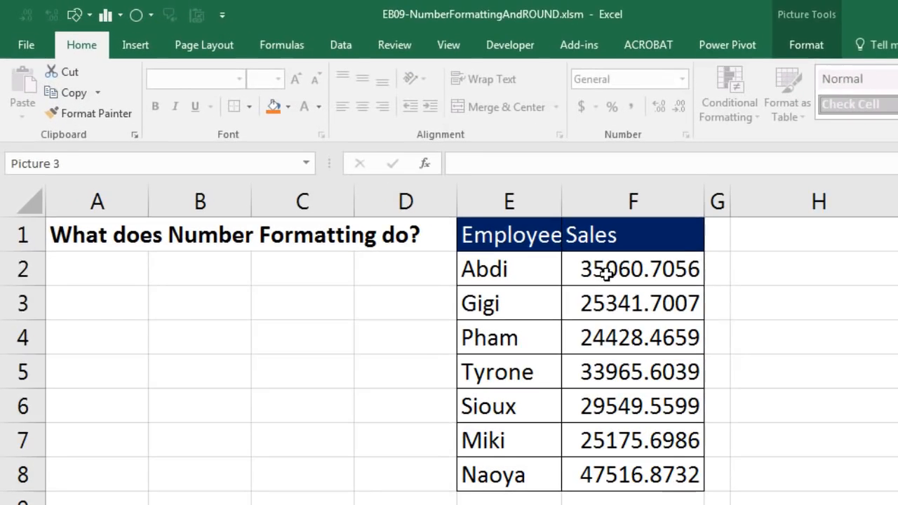
- Reduce the displayed decimals of the first Sales amount in F2 to none
click(496, 224)
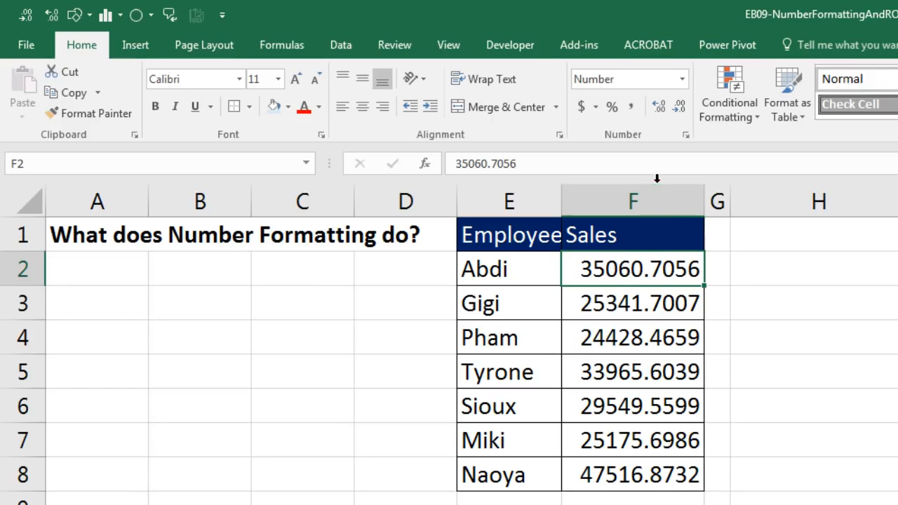
click(680, 106)
click(681, 107)
click(680, 107)
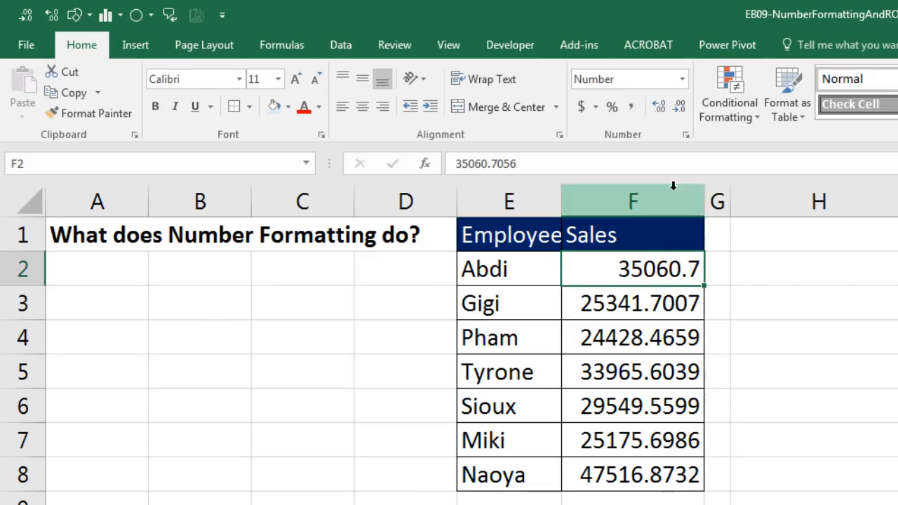
click(679, 106)
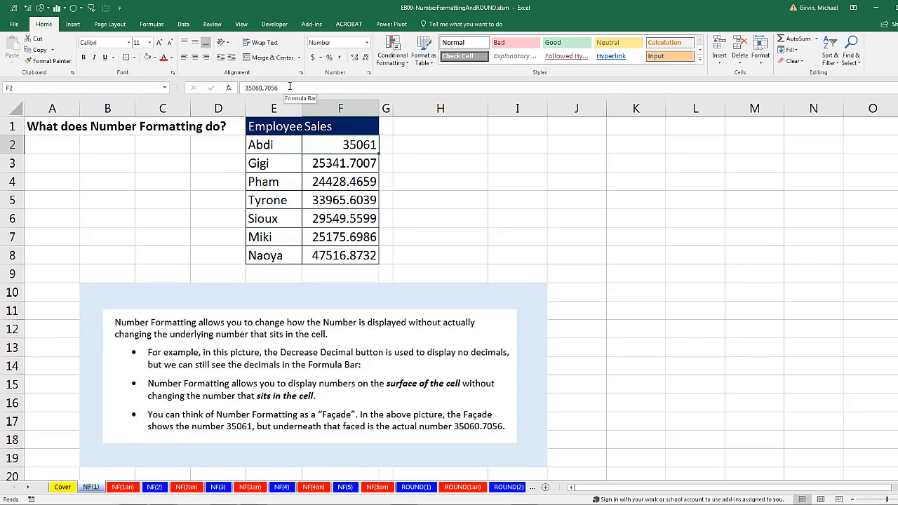
- On the NF(2) sheet, calculate the Total in C2 with the formula =A2*B2
click(155, 486)
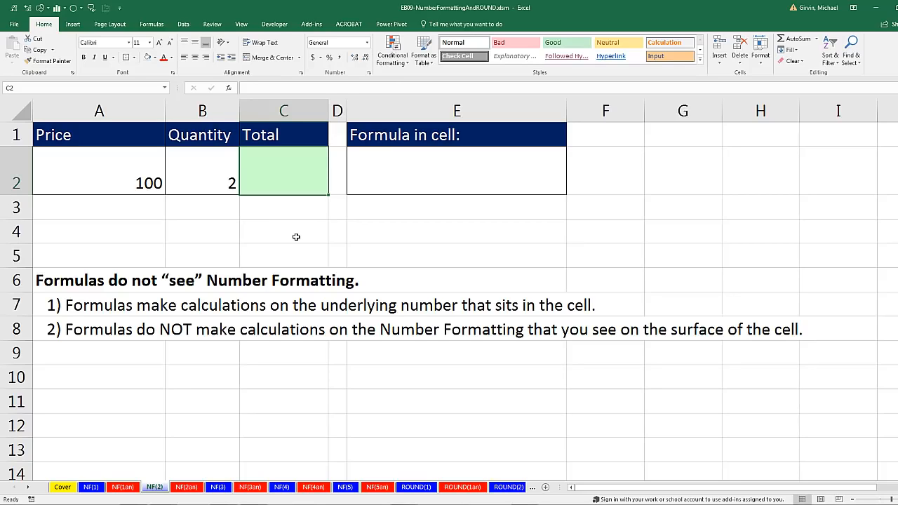
text(=)
key(Left)
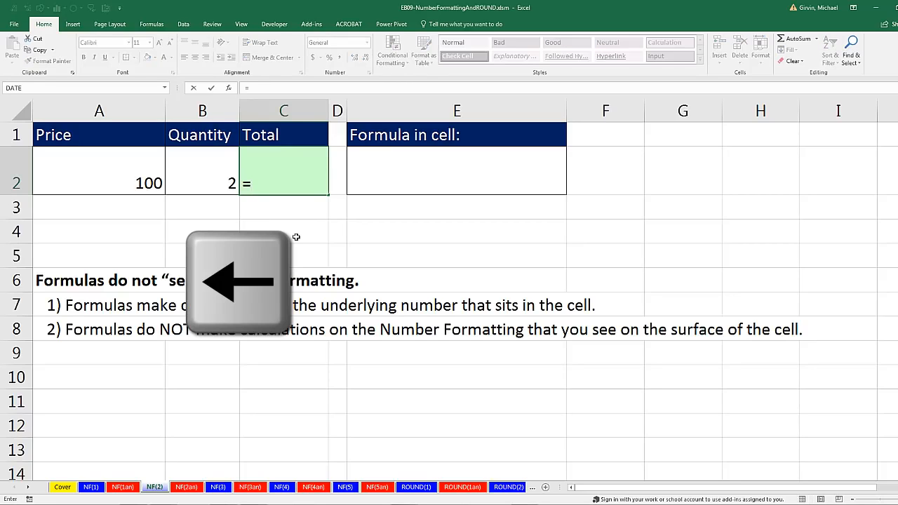
key(Left)
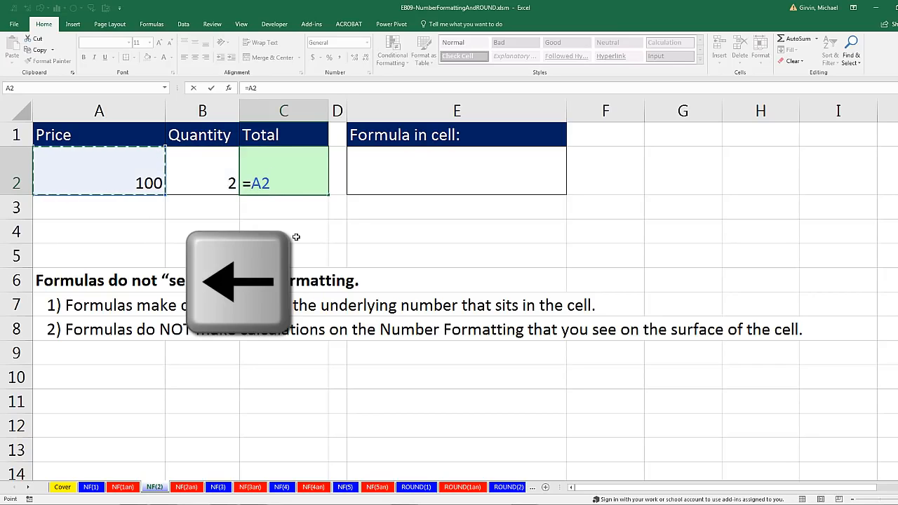
text(*)
key(Left)
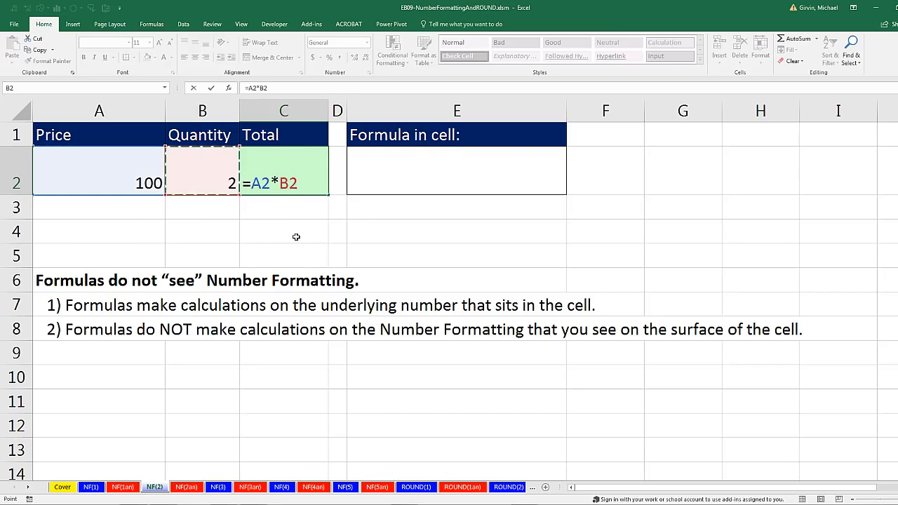
key(Return)
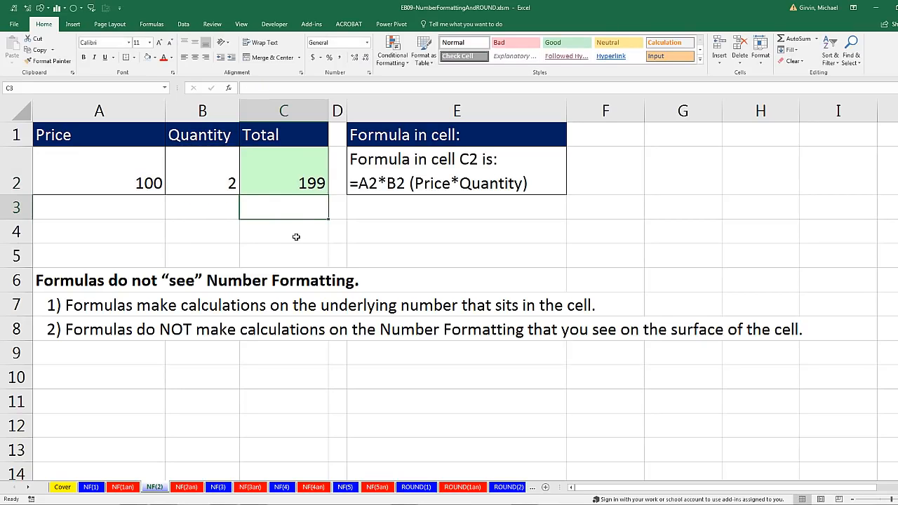
- Check which cells the Total formula in C2 refers to, leaving the formula as it is
click(311, 174)
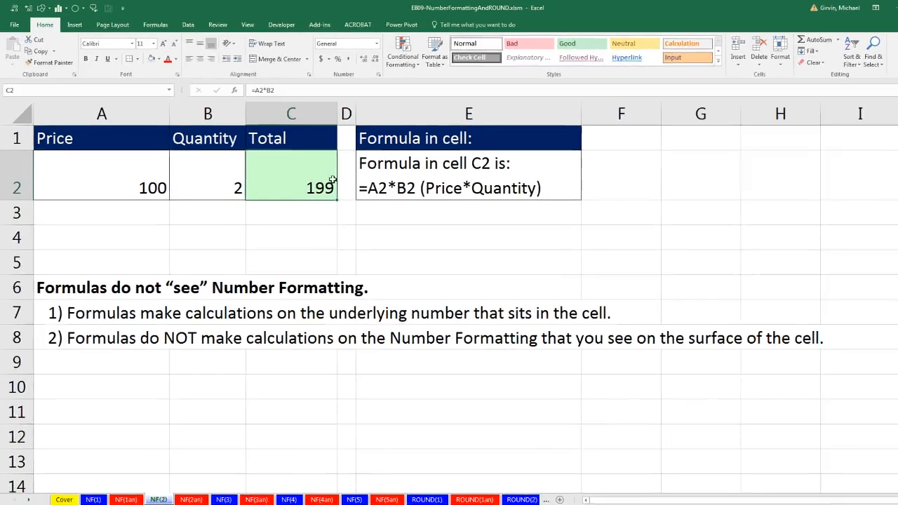
key(F2)
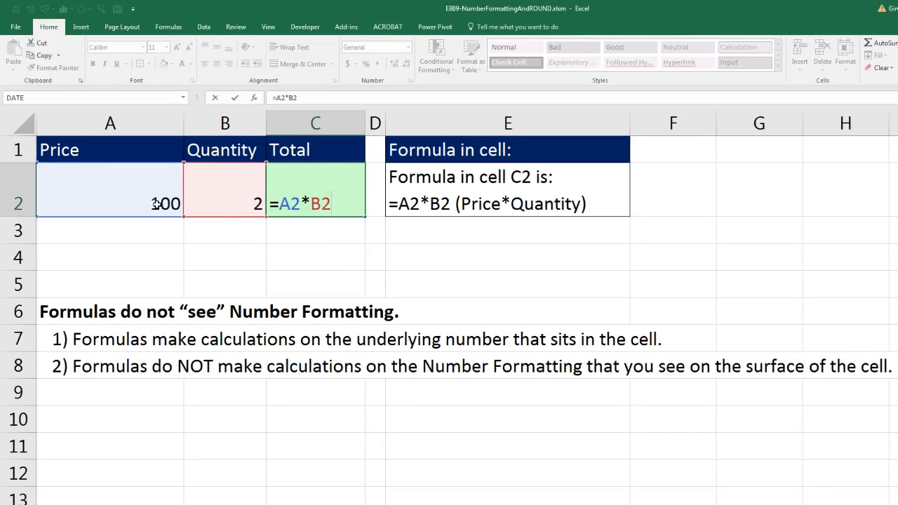
key(ctrl+Return)
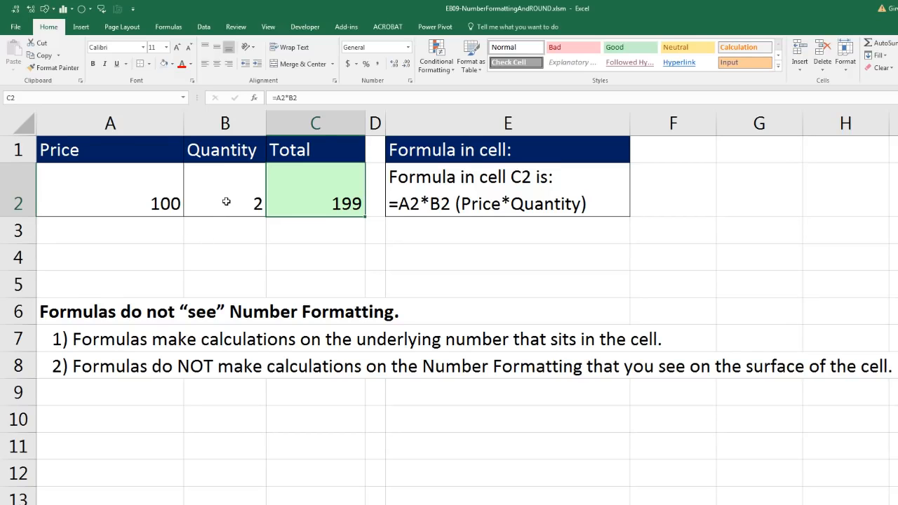
- Check the underlying Quantity in B2 and Price in A2, and display the Price with one decimal
click(225, 201)
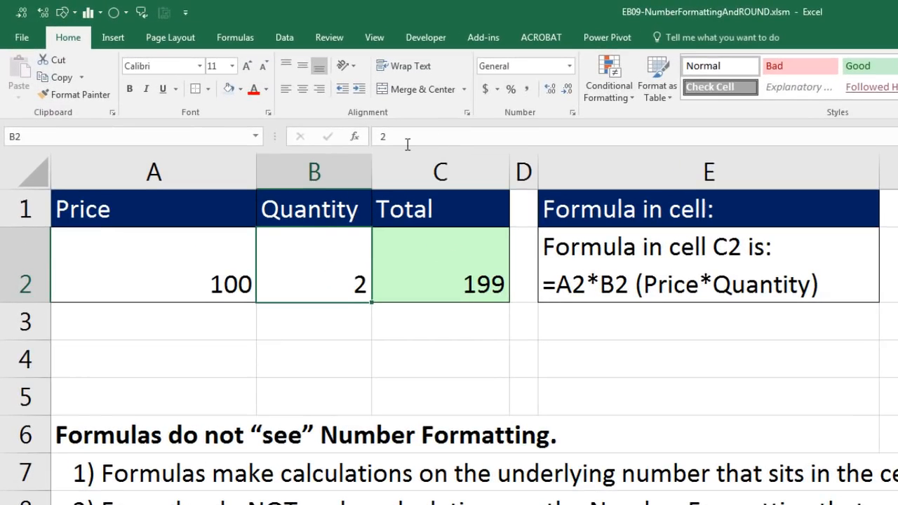
click(230, 270)
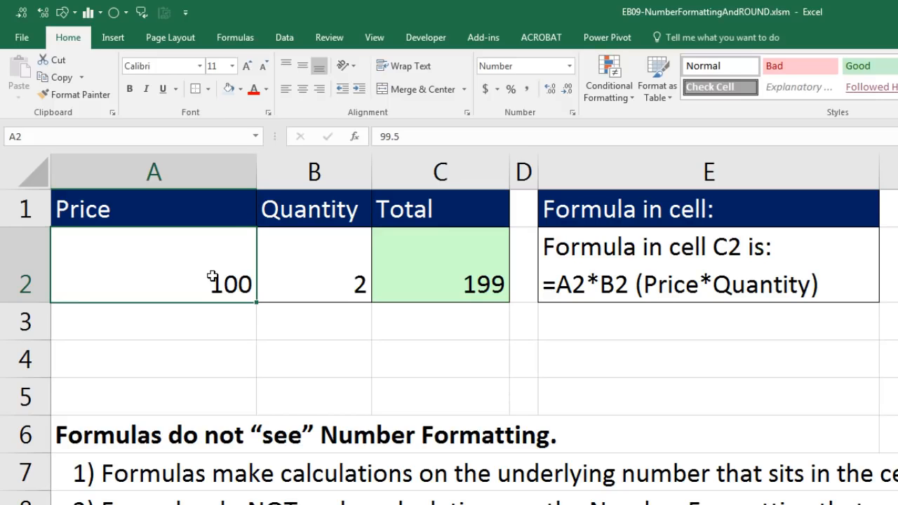
click(549, 89)
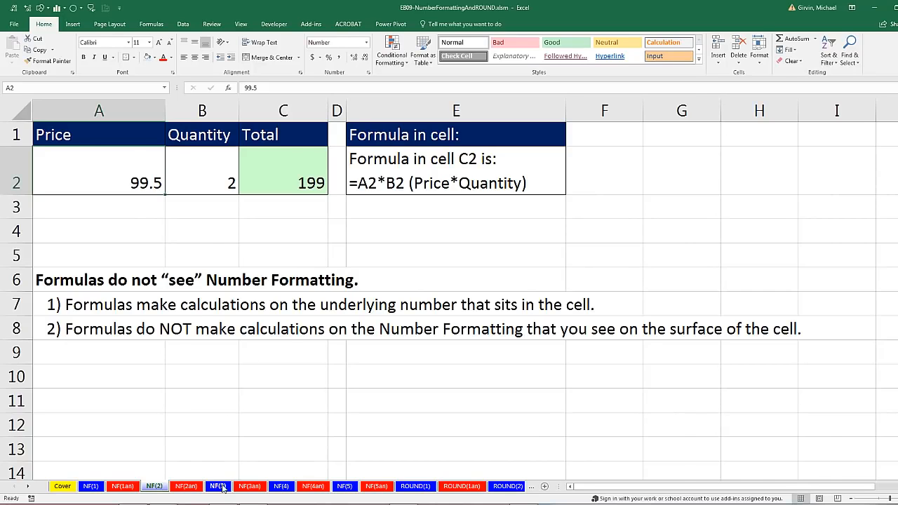
- Switch to the NF(3) sheet
click(218, 487)
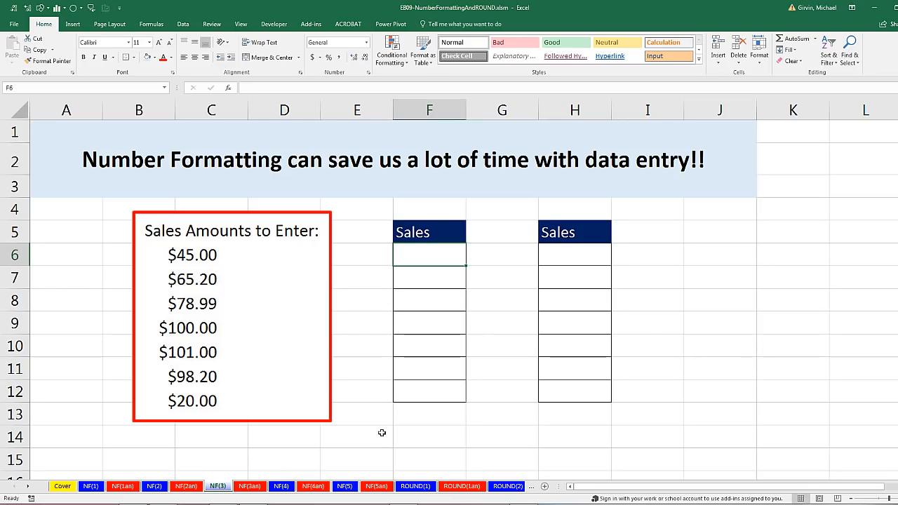
- Try entering $45.00 with its dollar sign and decimals in F6, and undo the entry
text($)
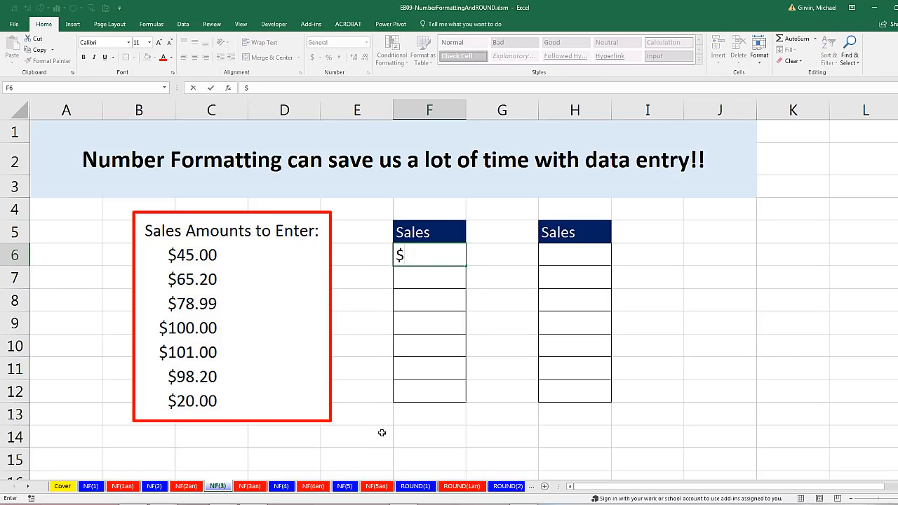
text(45.00)
key(Return)
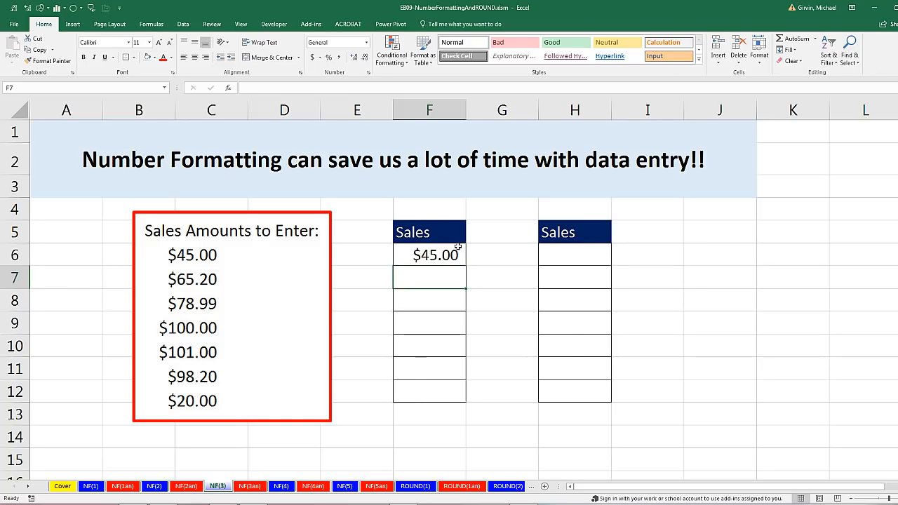
key(ctrl+z)
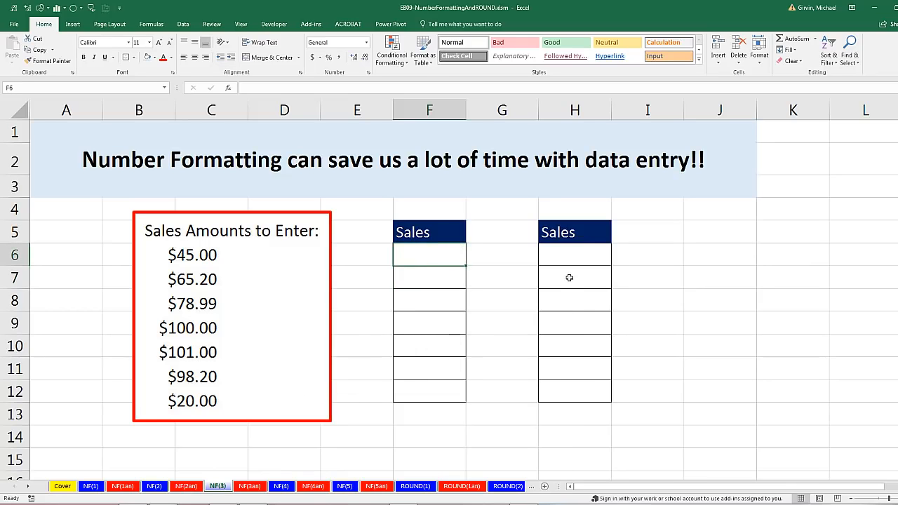
- Enter 45 as a plain number in F6 and apply the Currency number format to it
text(45)
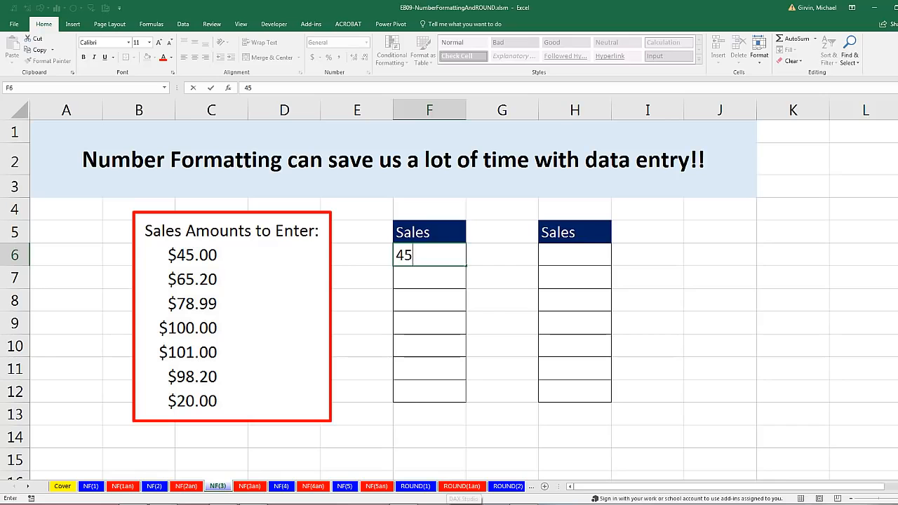
key(ctrl+Return)
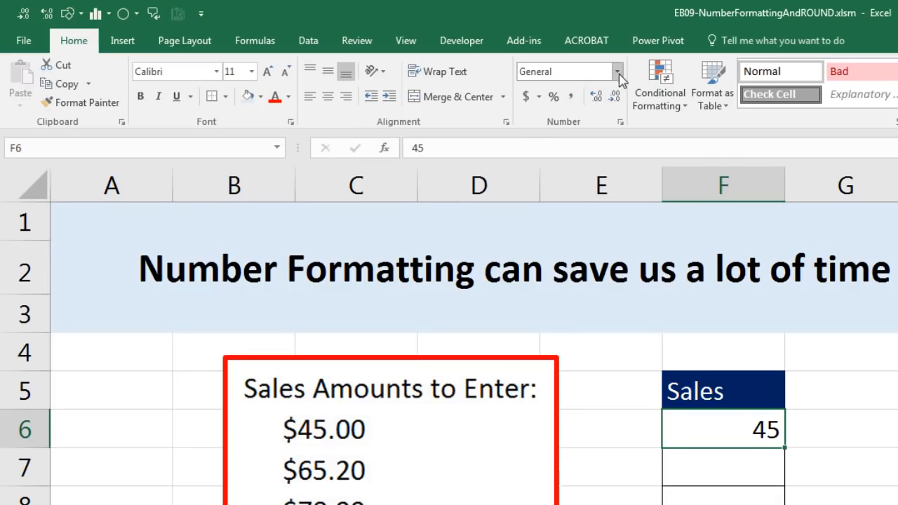
click(617, 72)
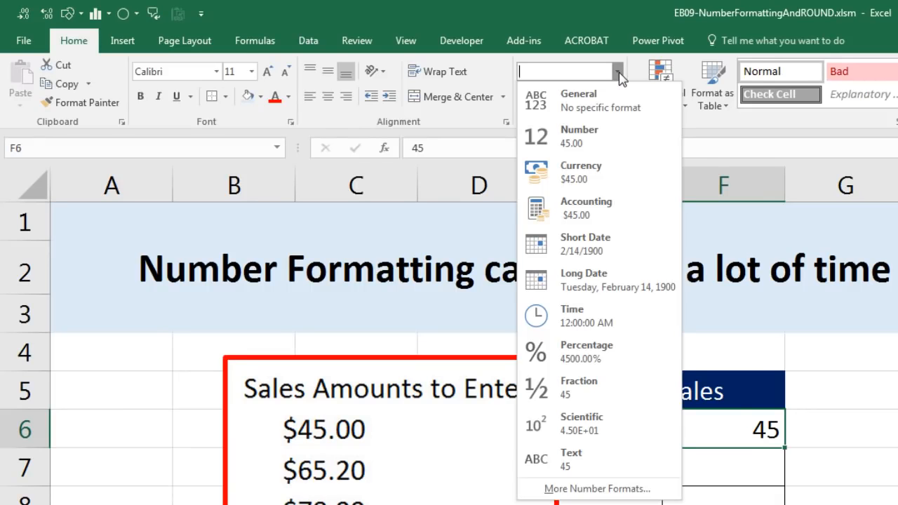
click(590, 184)
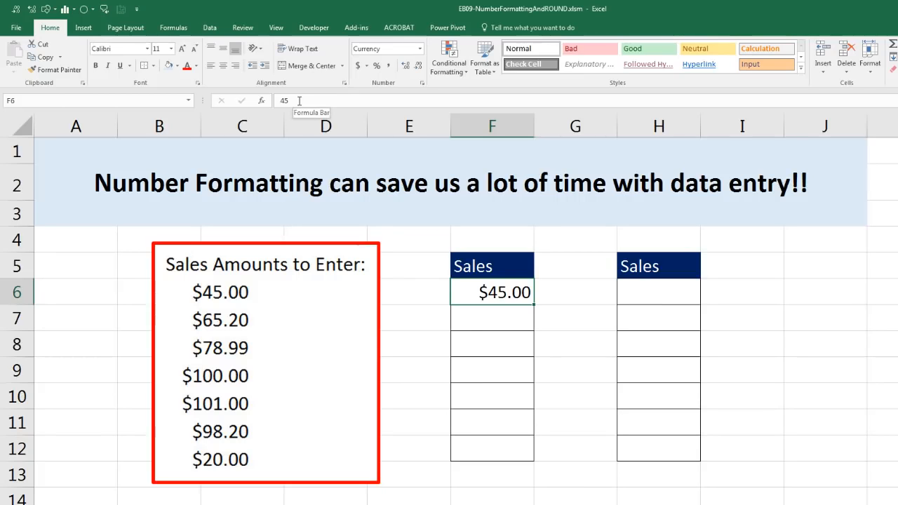
- Enter the remaining sales amounts 65.2, 78.99, 100, 101, 95.2 and 20 in F7:F12
click(475, 322)
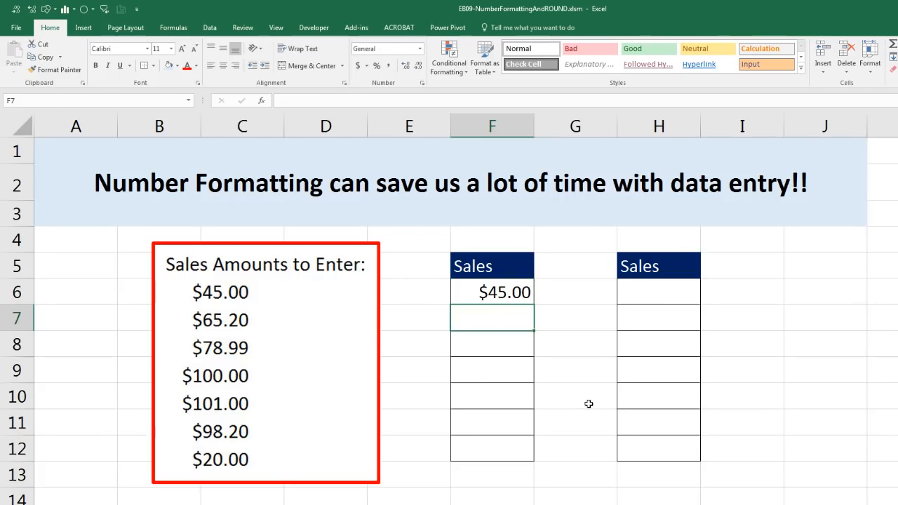
text(65.2)
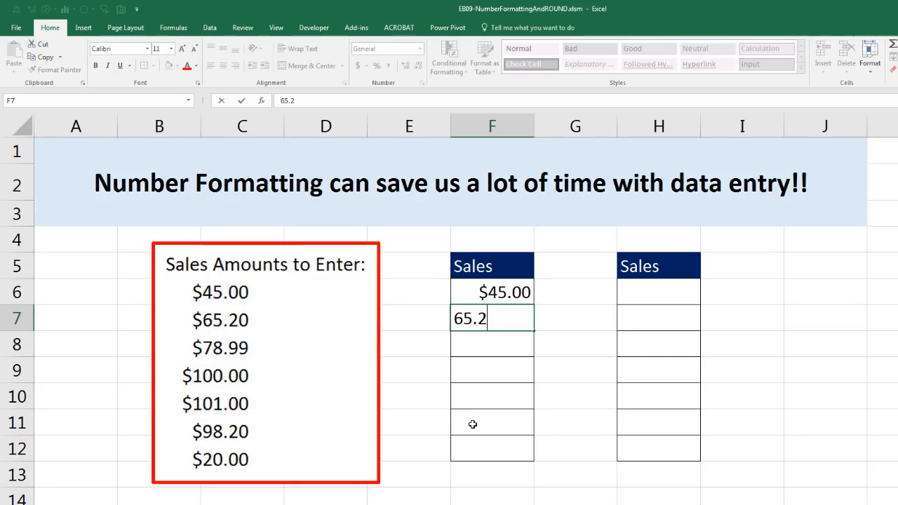
key(Return)
text(78.99)
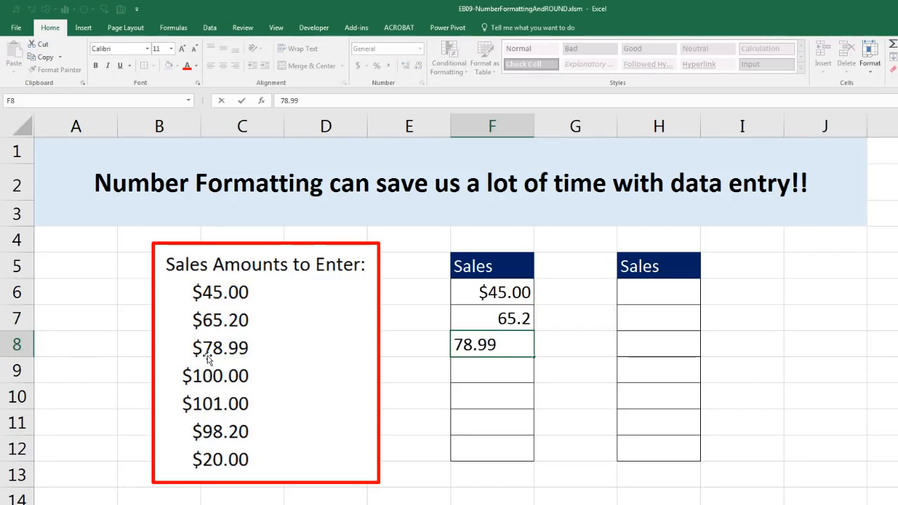
key(Return)
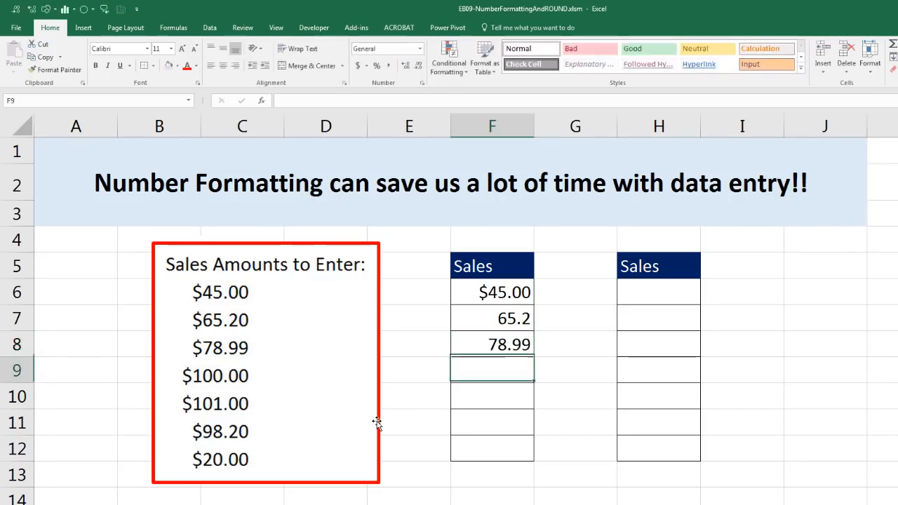
text(100)
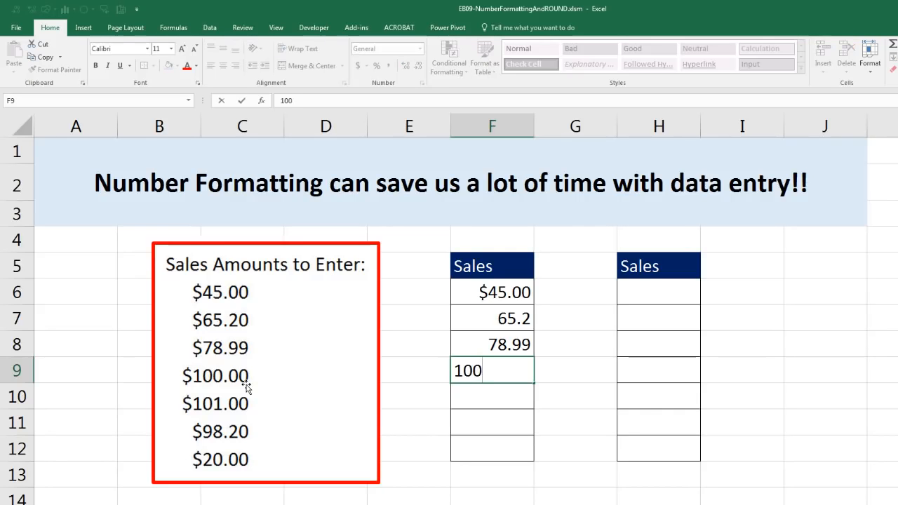
key(Return)
text(101)
key(Return)
text(9)
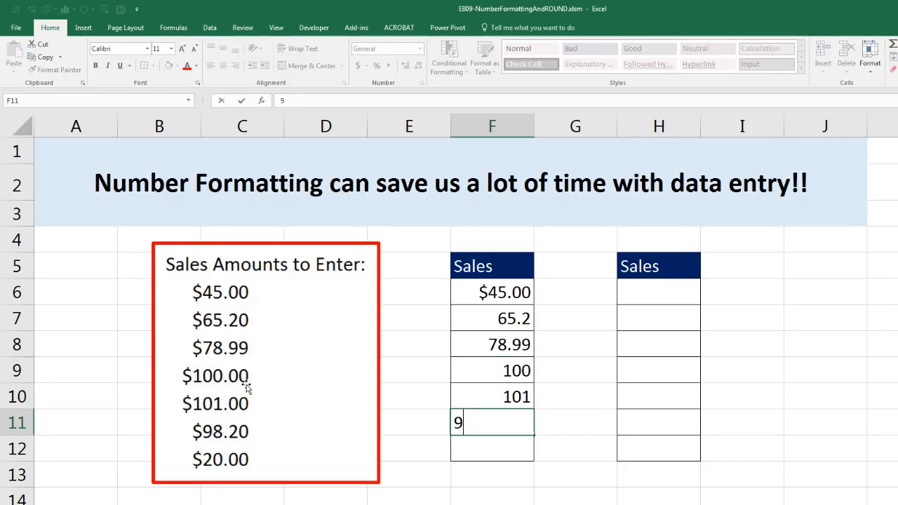
text(5.2)
key(Return)
text(20)
key(Return)
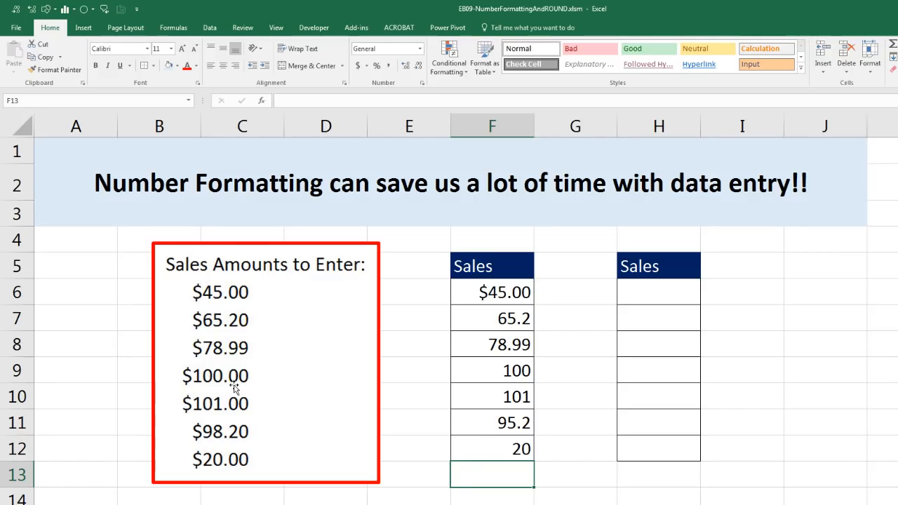
- Apply the Currency number format to the sales amounts in F7:F12
mouse_move(481, 316)
mouse_down()
mouse_move(467, 403)
mouse_move(490, 448)
mouse_up()
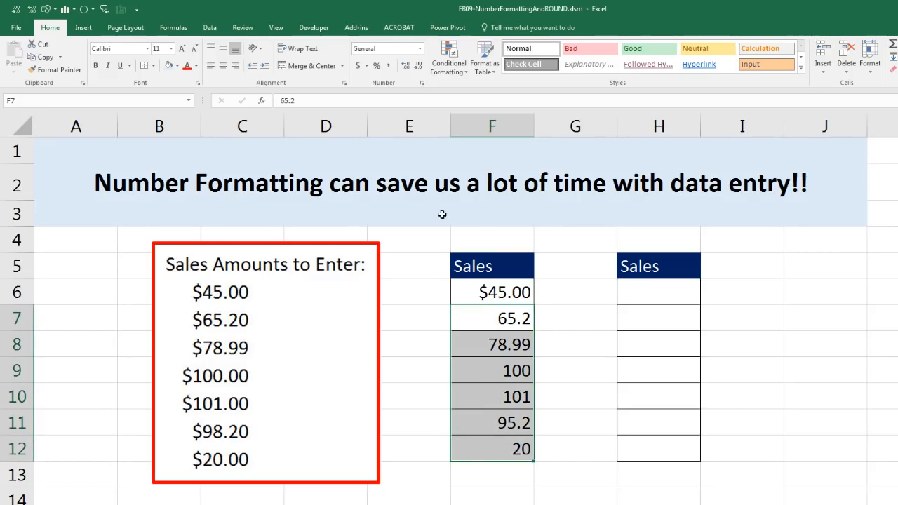
click(418, 49)
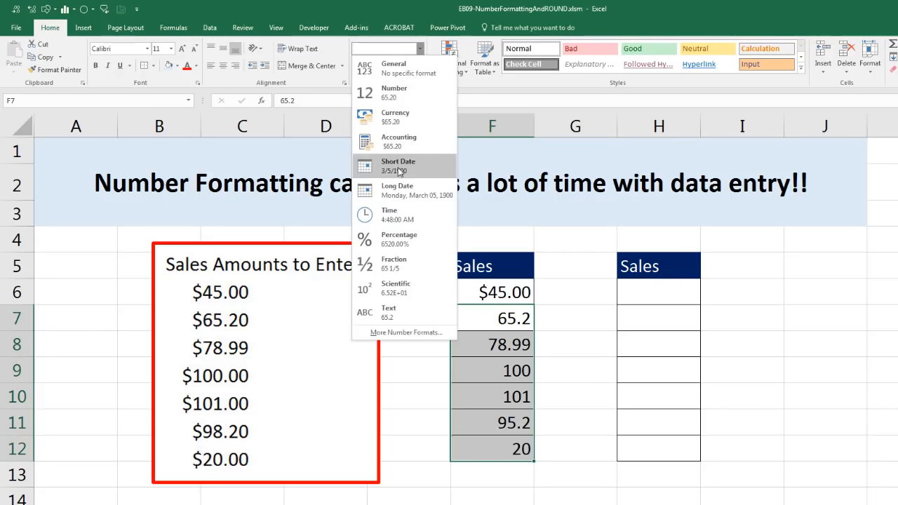
click(394, 121)
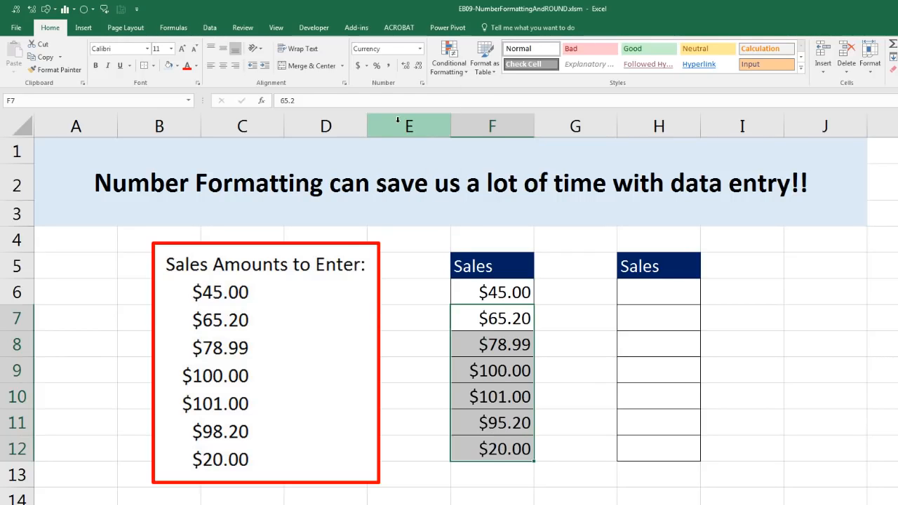
- Preformat the empty sales cells H6:H12 as Currency with two decimal places and the $ symbol
drag(627, 293, 644, 443)
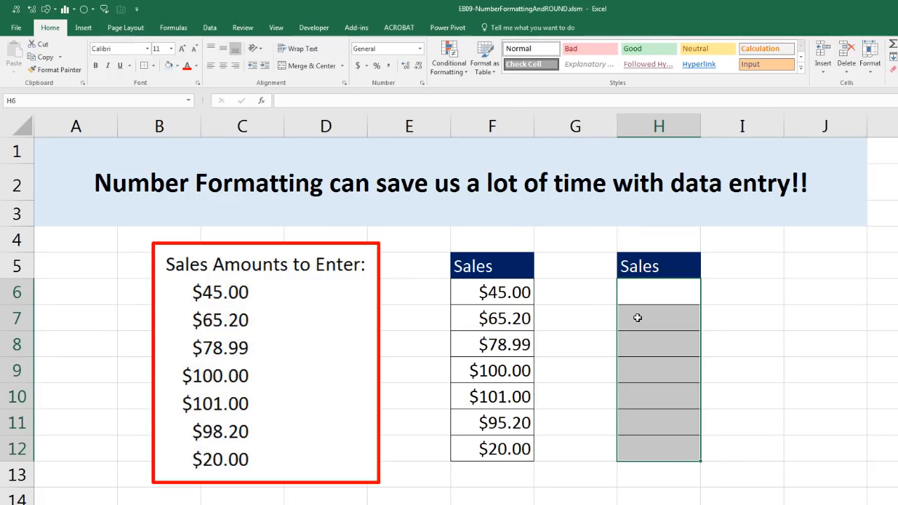
key(ctrl+1)
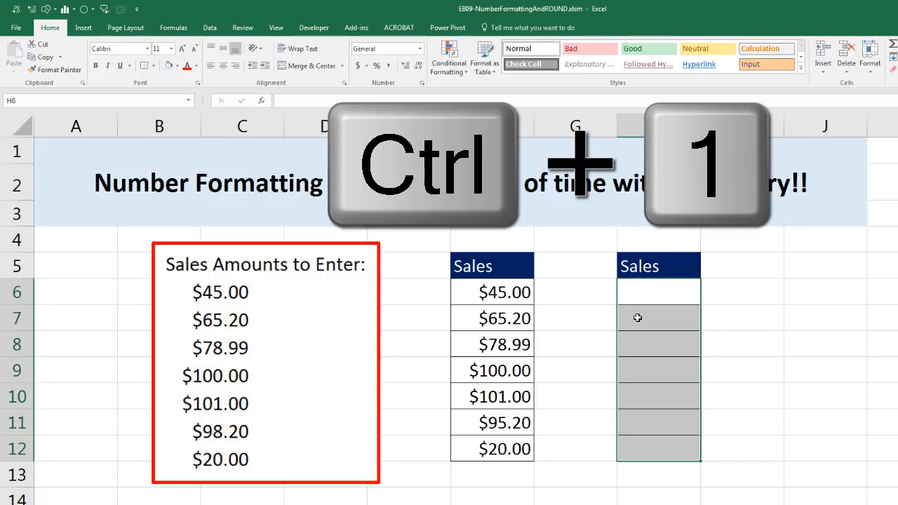
click(416, 270)
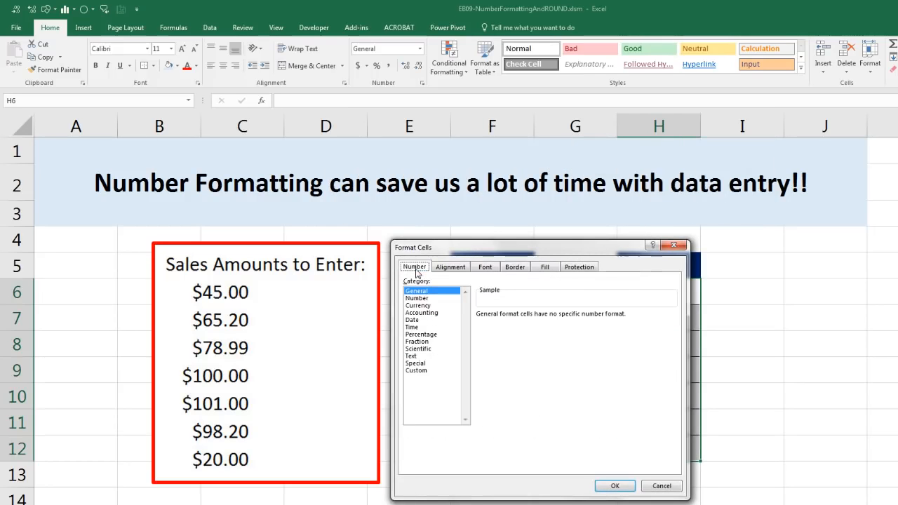
click(424, 306)
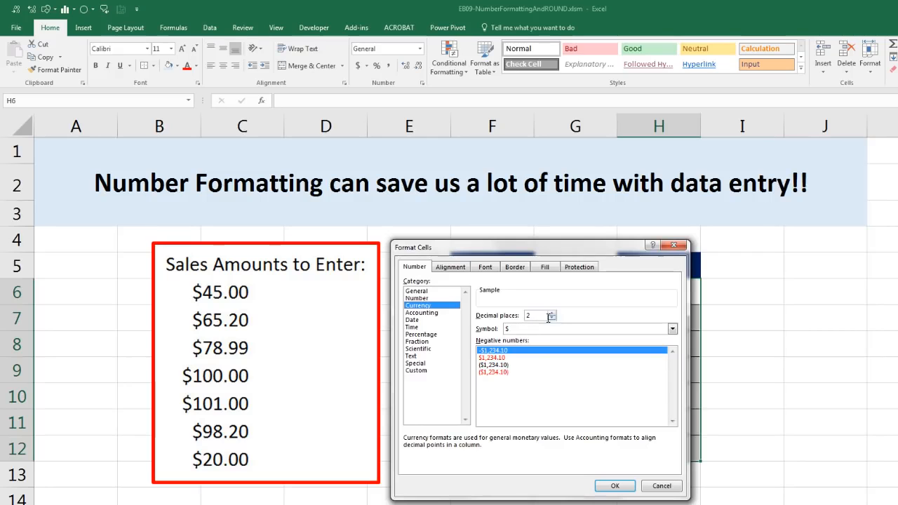
click(530, 330)
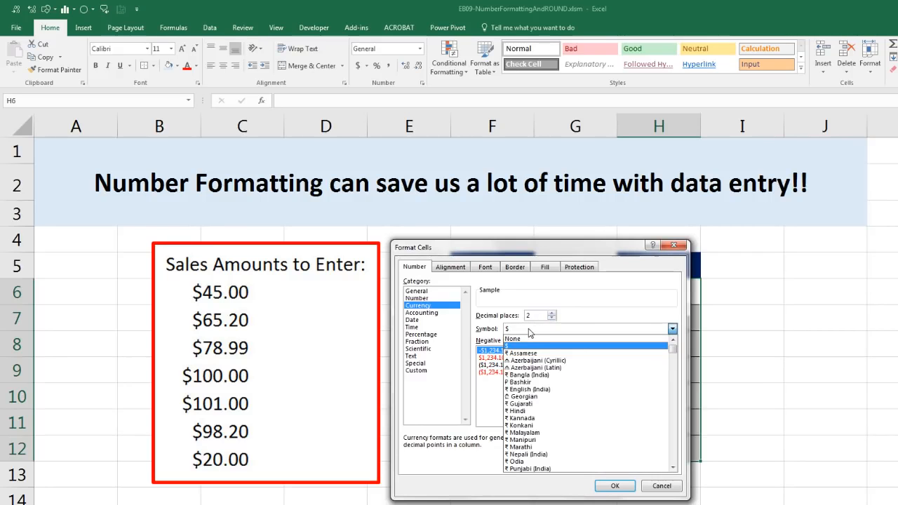
click(529, 331)
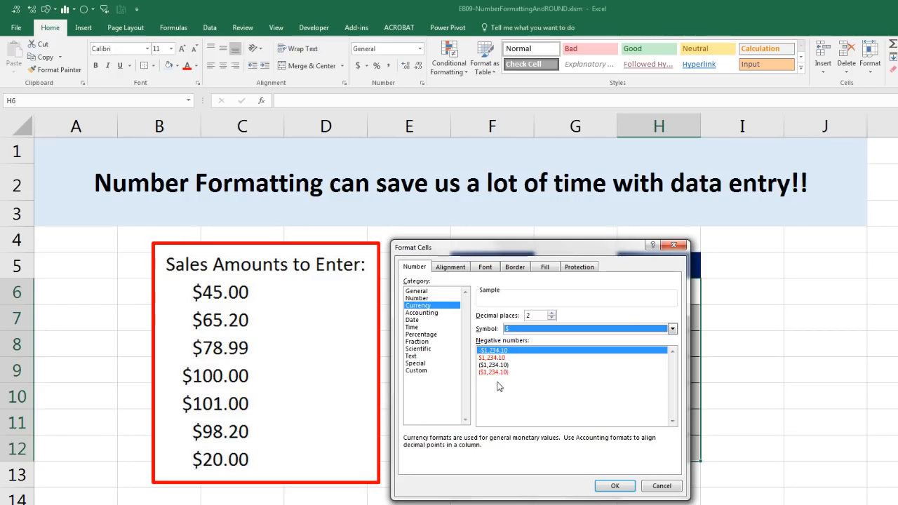
click(607, 485)
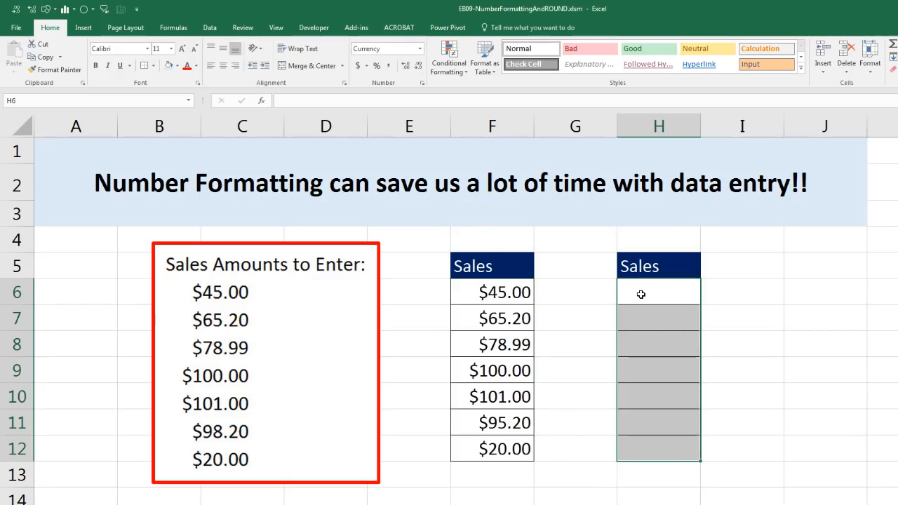
- Enter the sales amounts 45, 65.2, 78.99, 100, 101, 98.2 and 20 as plain numbers in H6:H12
text(45)
key(Return)
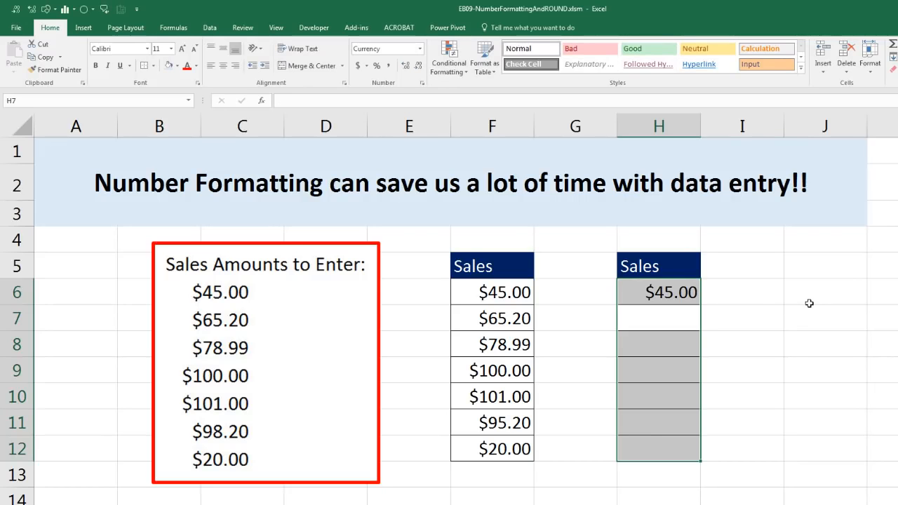
text(65.2)
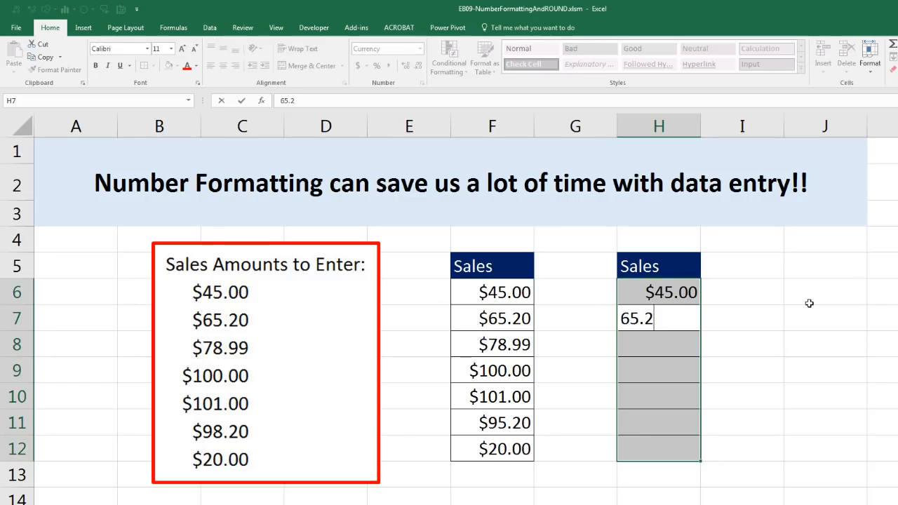
key(Return)
text(78.99)
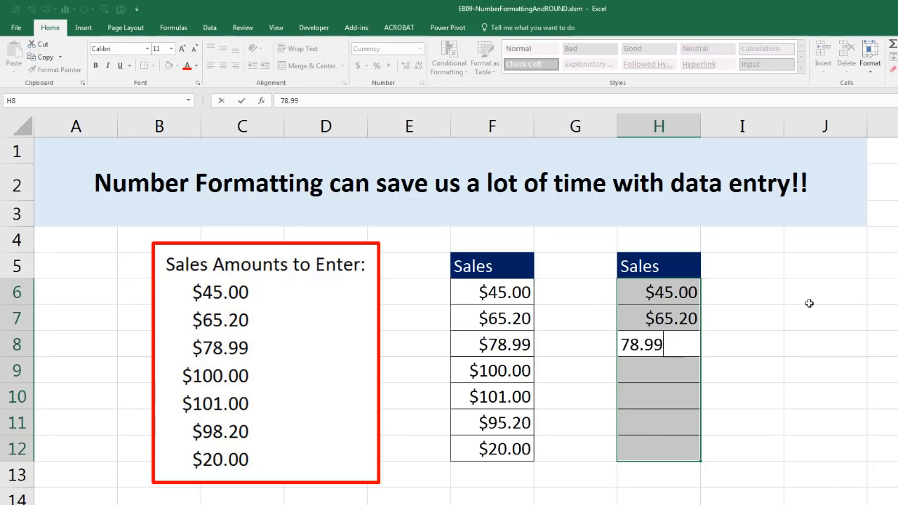
key(Return)
text(100)
key(Return)
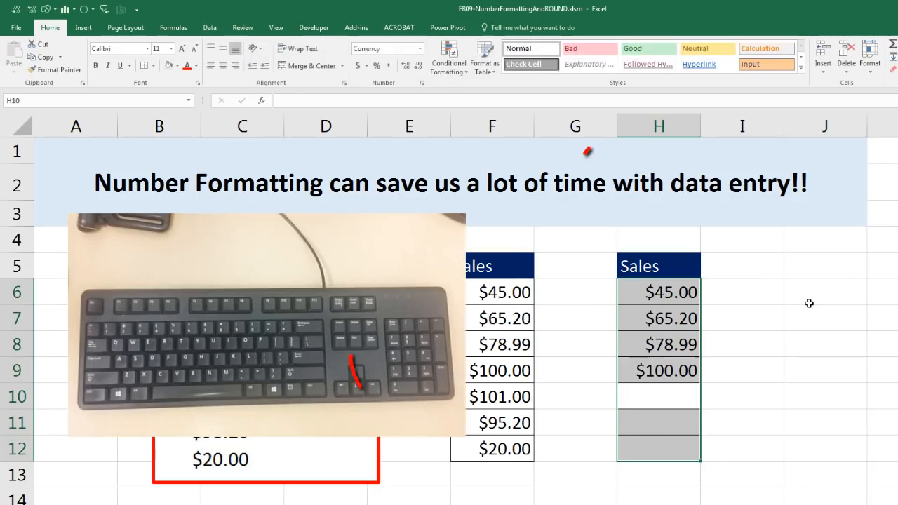
text(101)
key(Return)
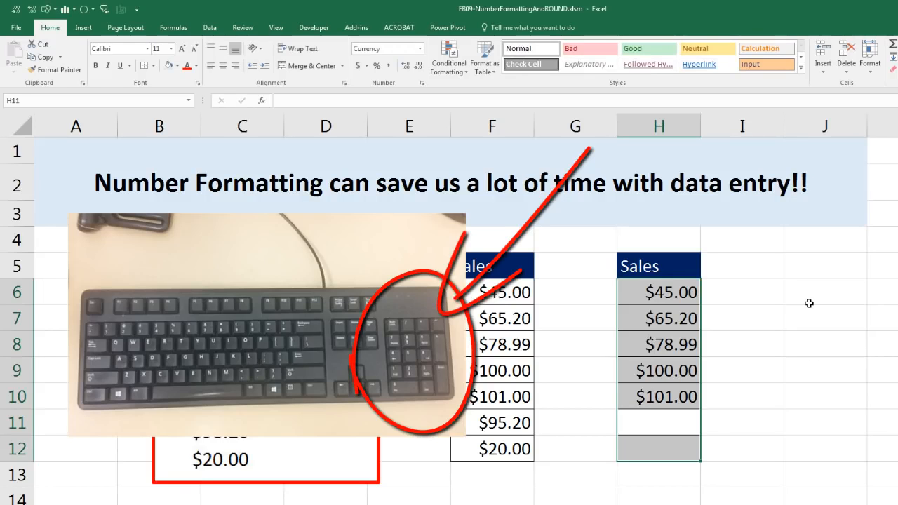
text(98.2)
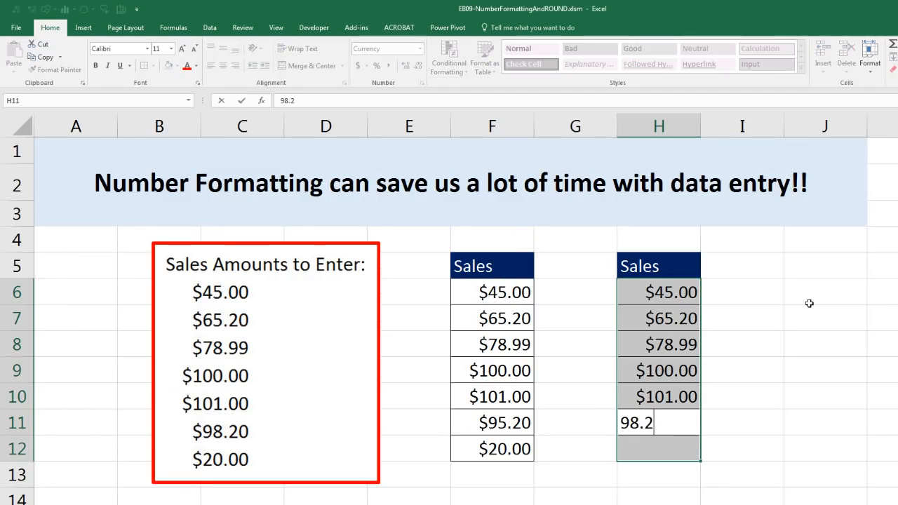
key(Return)
text(20)
key(Return)
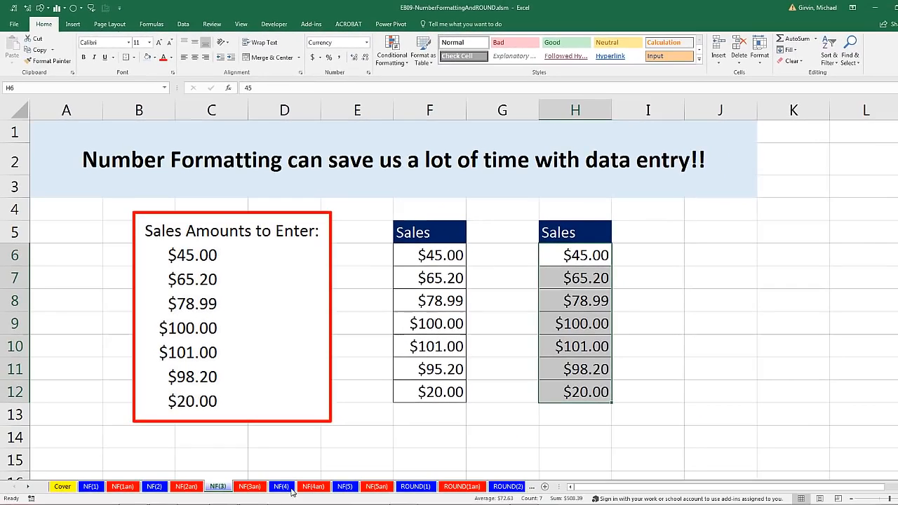
- Go to the NF(4) sheet and select the General sales values in B4:B10 to check their number format
click(282, 486)
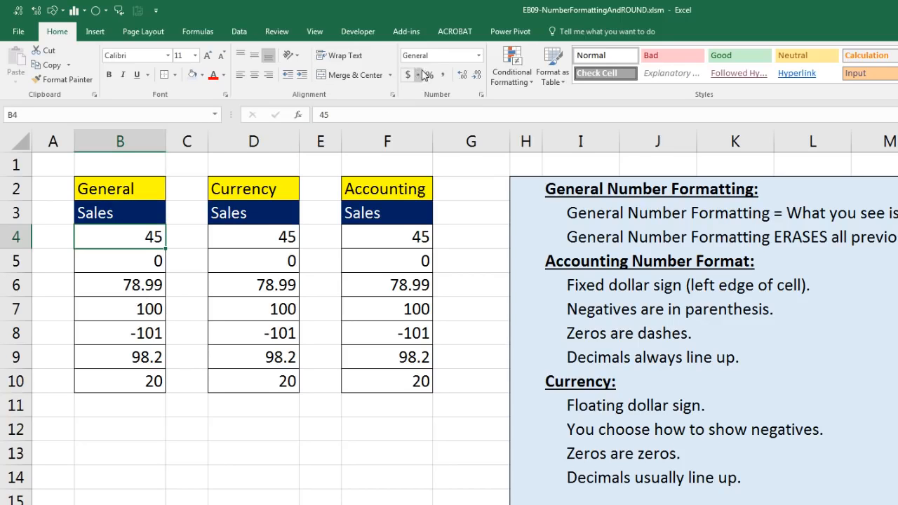
click(138, 262)
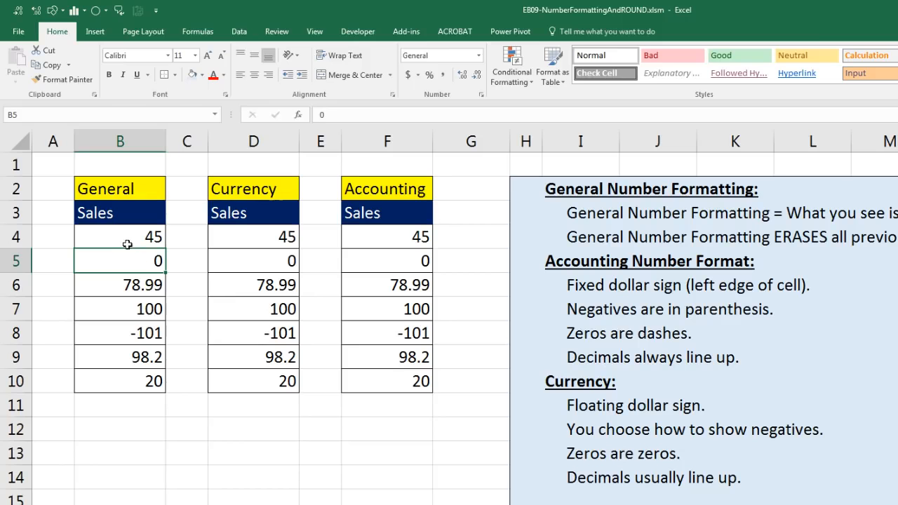
drag(124, 238, 127, 372)
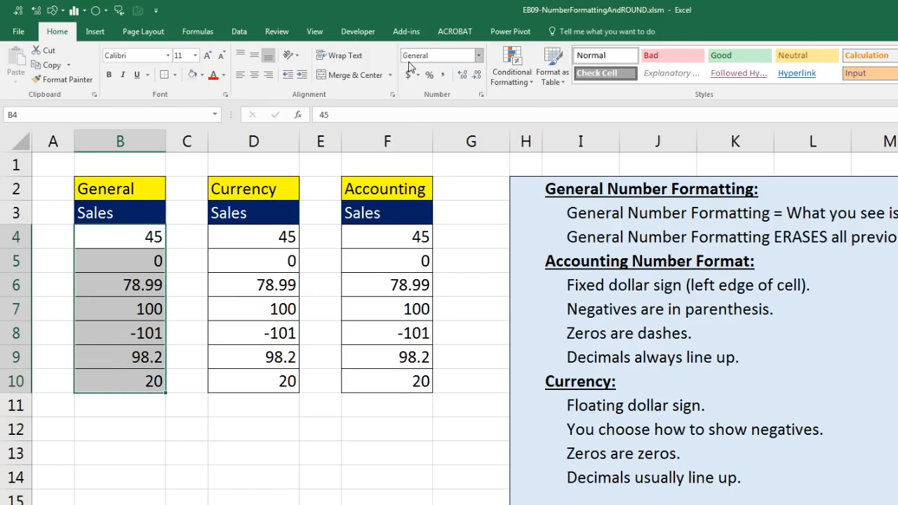
- Format the sales values in D4:D10 as Currency with two decimal places and the $ symbol
drag(246, 239, 262, 376)
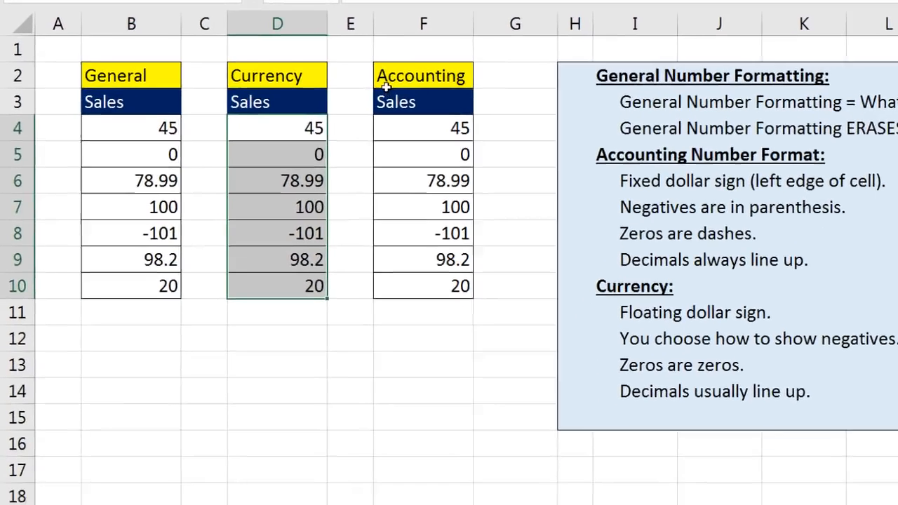
key(ctrl+1)
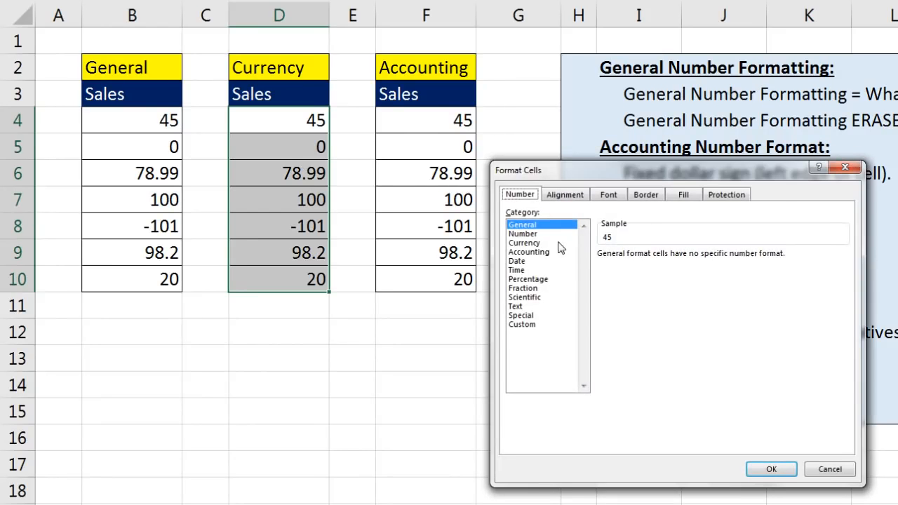
click(531, 242)
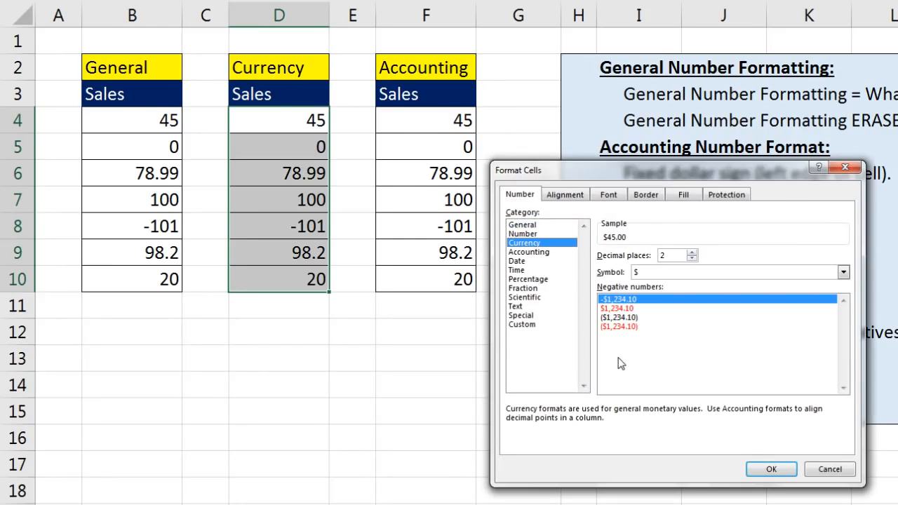
click(771, 468)
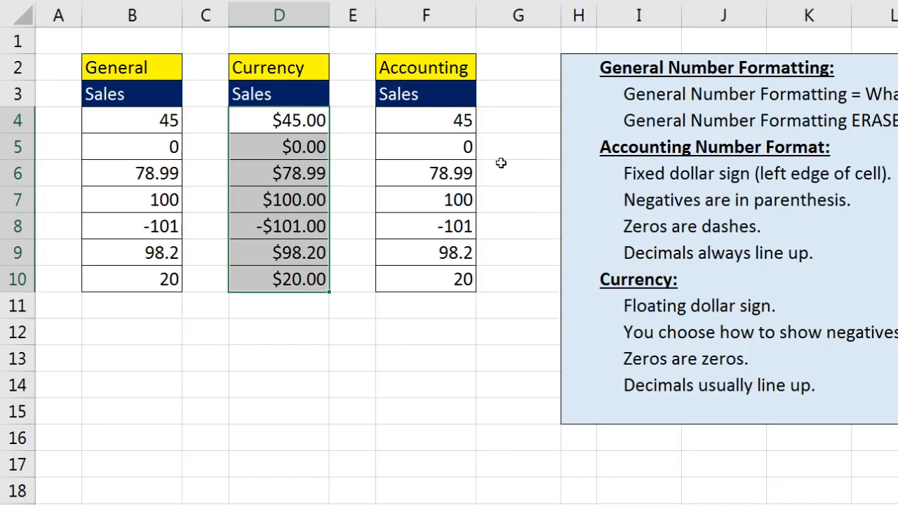
- Format the sales values in F4:F10 as Accounting with two decimal places and the $ symbol
drag(407, 116, 454, 279)
key(ctrl+1)
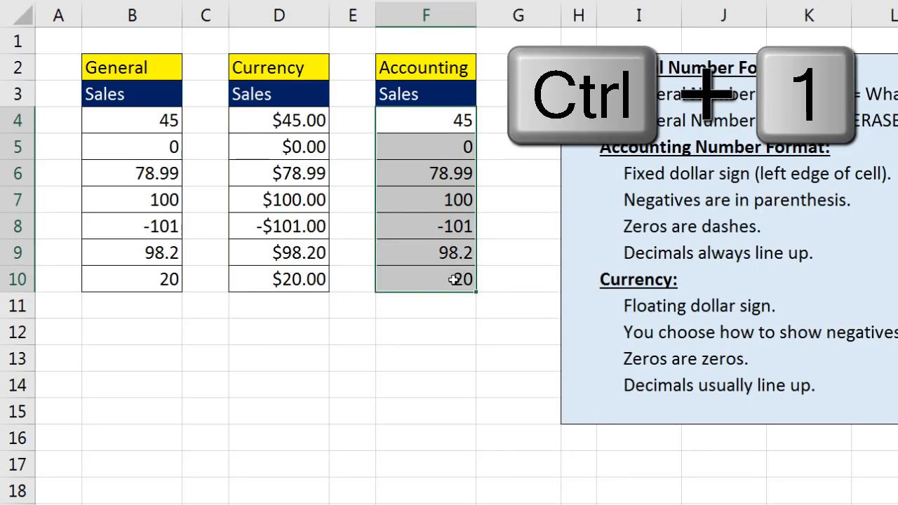
click(528, 252)
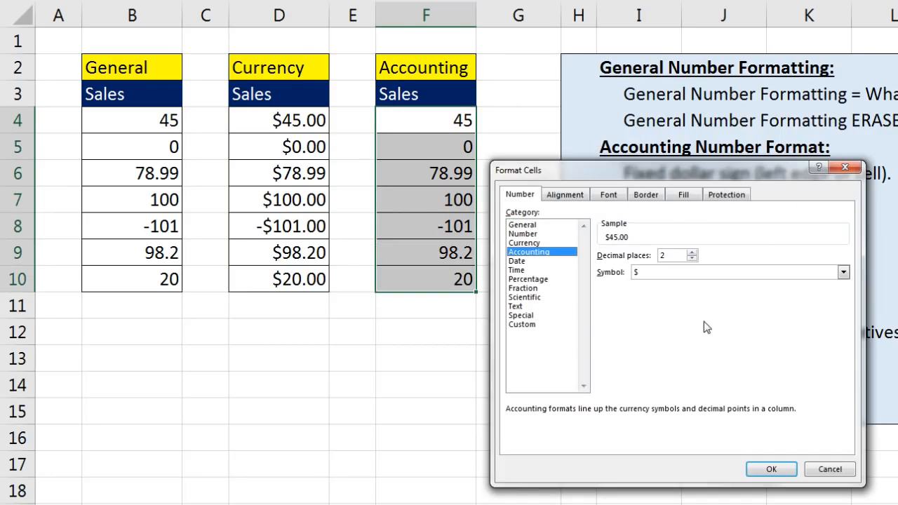
key(Return)
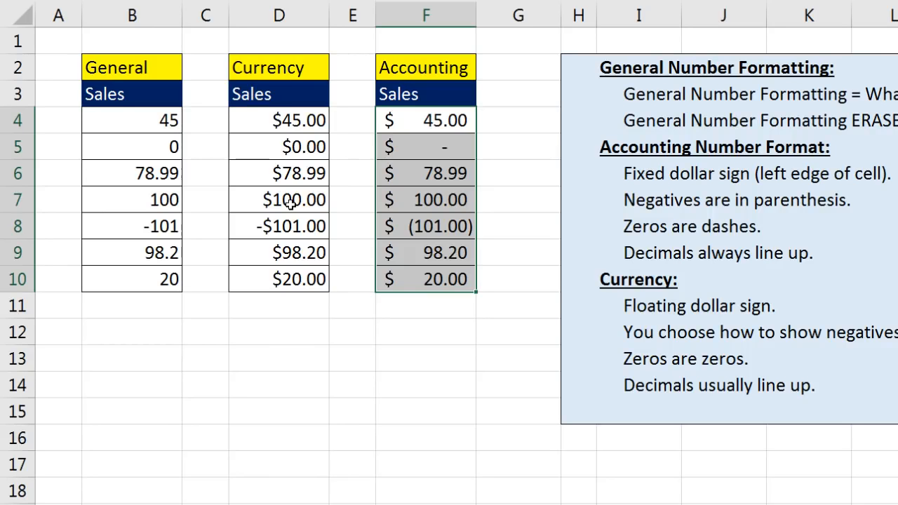
- Compare how the Currency and Accounting columns display the zero in row 5 and the negative amount in row 8
click(321, 149)
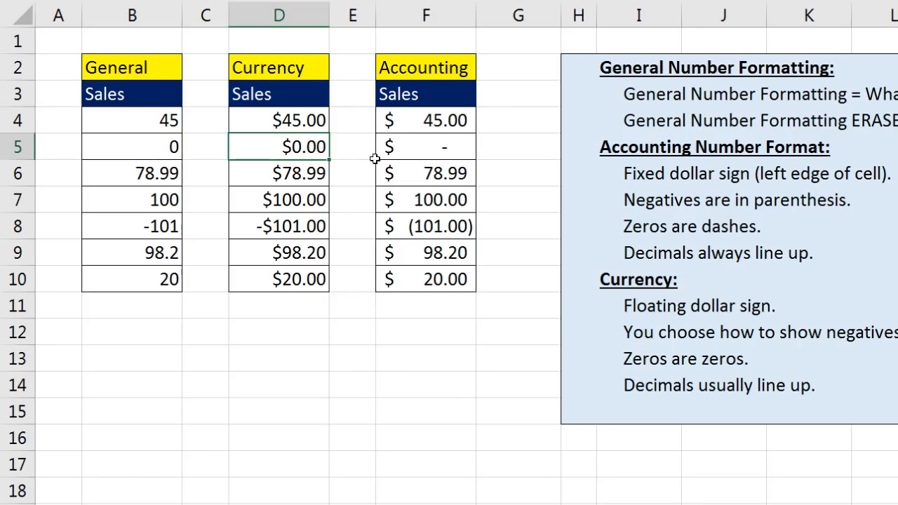
click(416, 148)
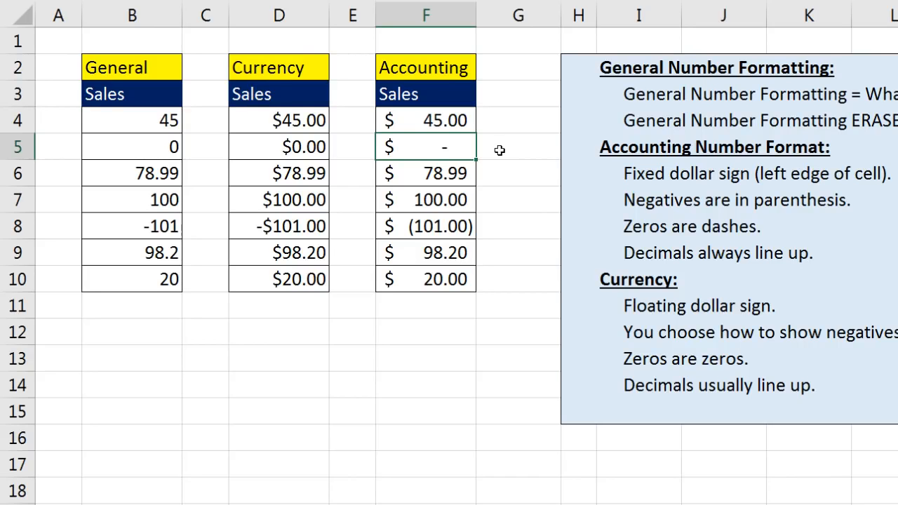
click(276, 229)
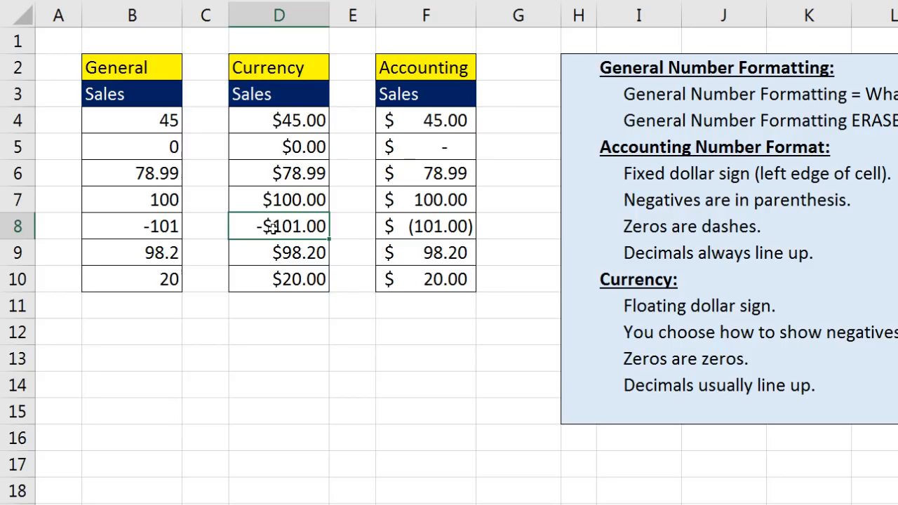
click(449, 235)
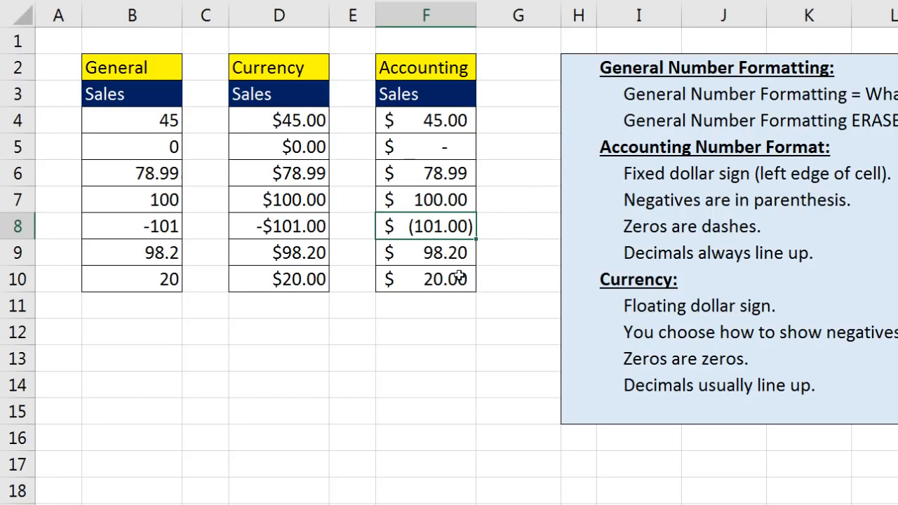
click(277, 120)
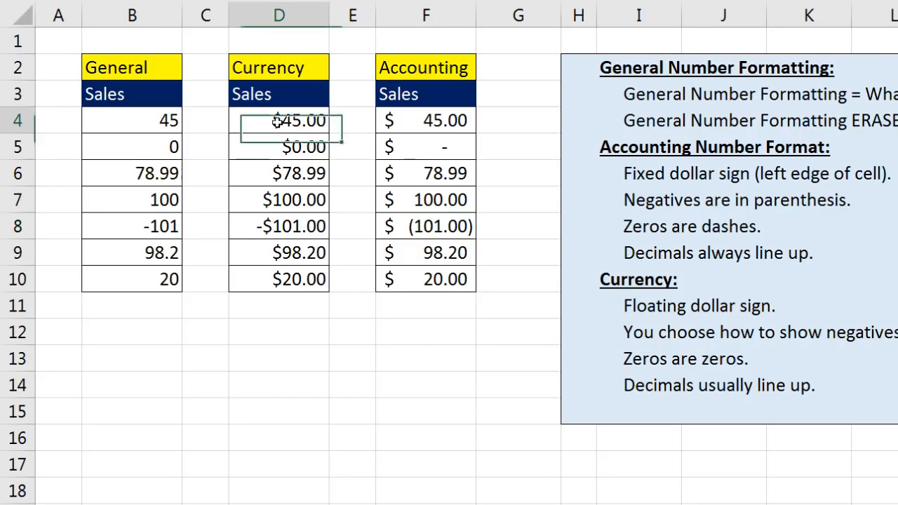
- Change the Currency format of D6 to show negative numbers in red with parentheses
click(283, 177)
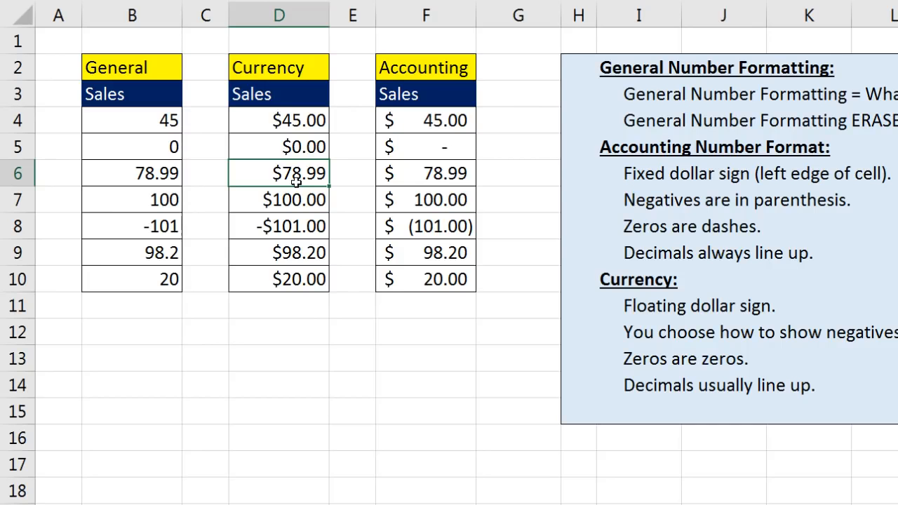
key(ctrl+1)
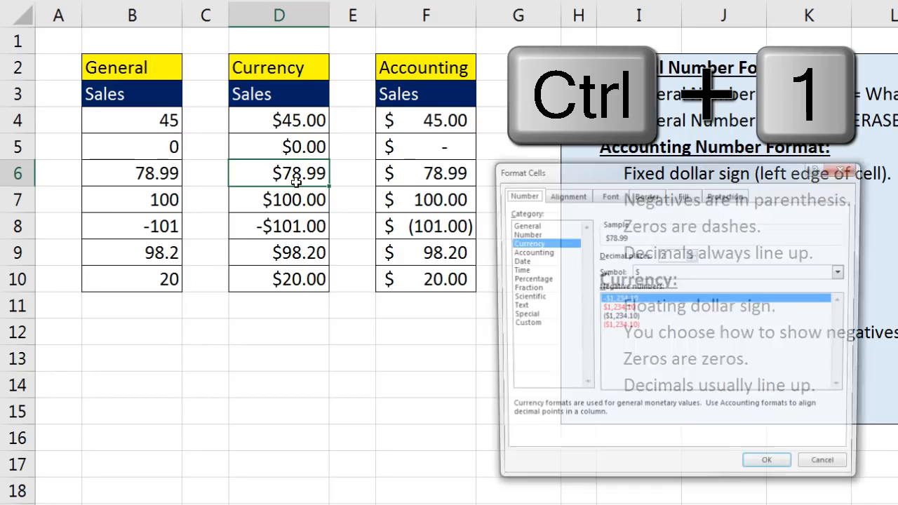
click(620, 327)
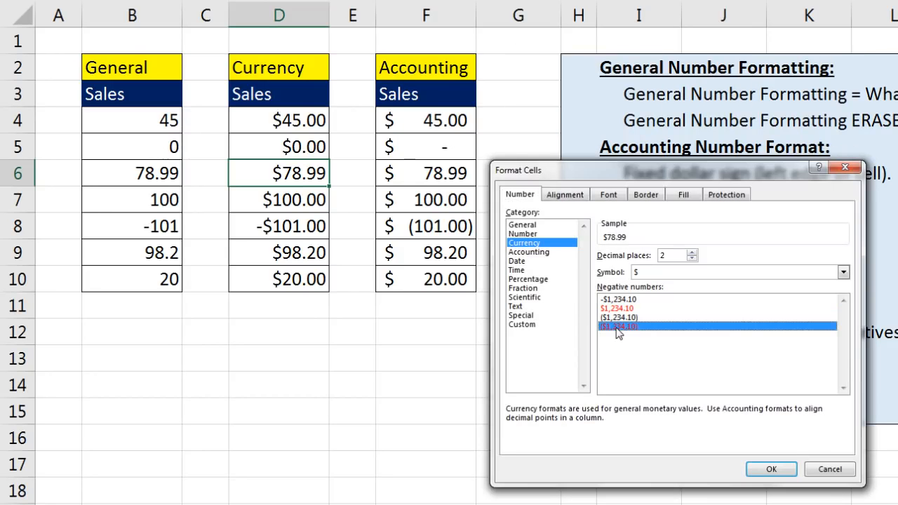
click(765, 470)
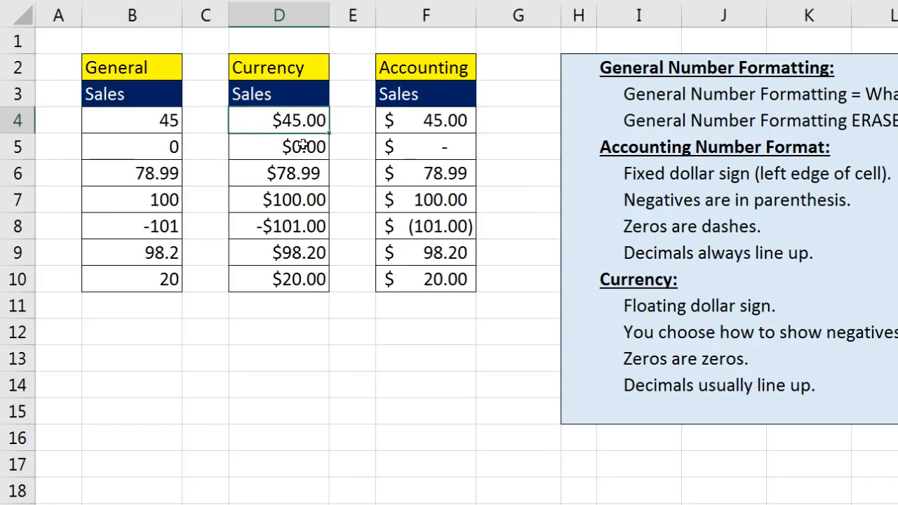
- Apply the General format to D4:F10 to strip the Currency and Accounting formatting, and undo the change
click(301, 204)
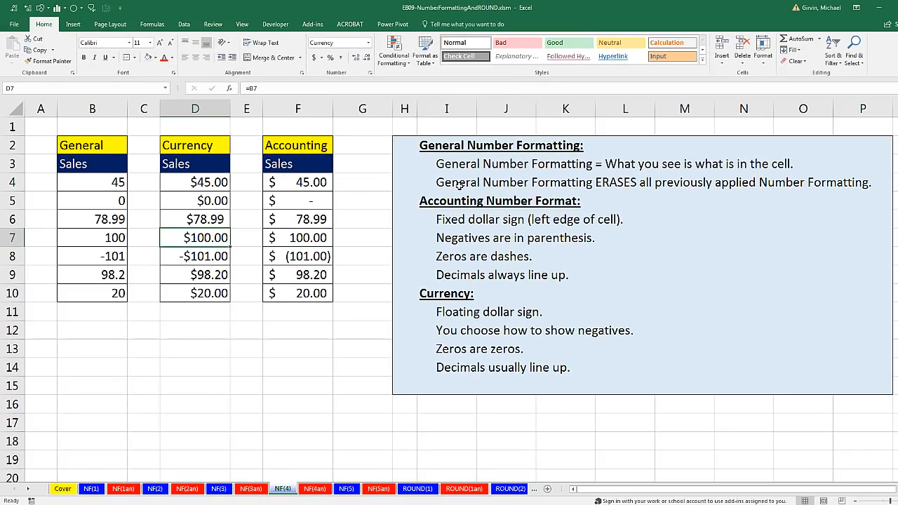
drag(180, 181, 313, 298)
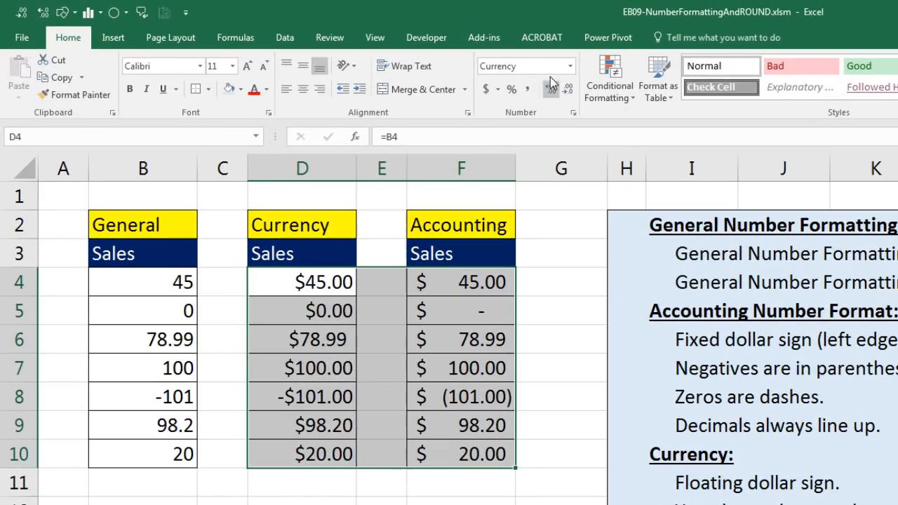
click(569, 66)
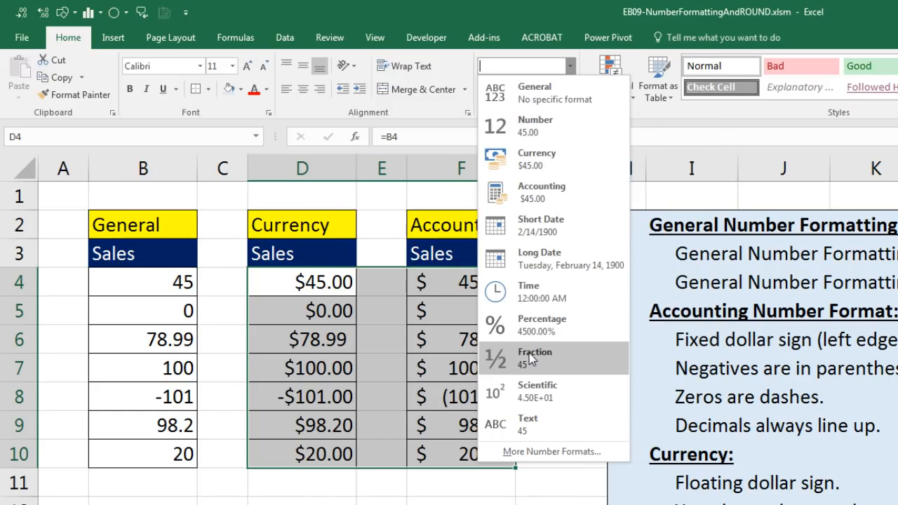
click(523, 91)
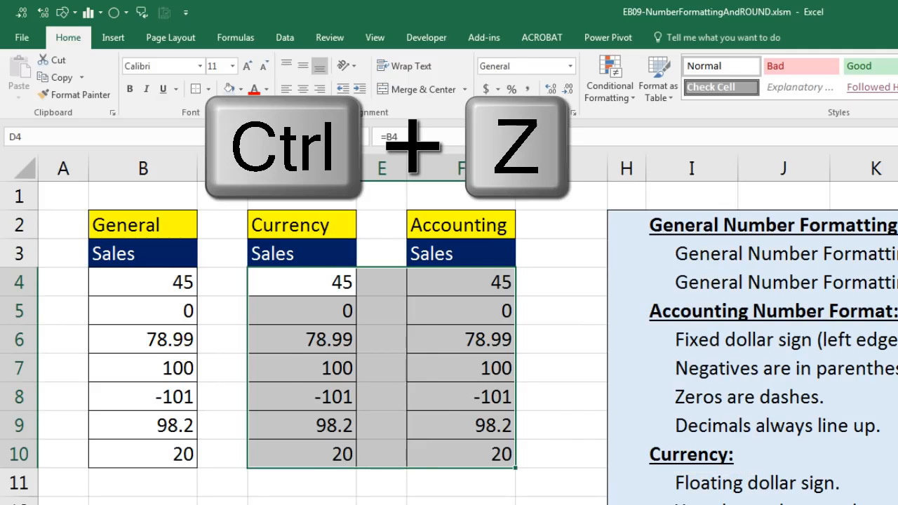
key(ctrl+z)
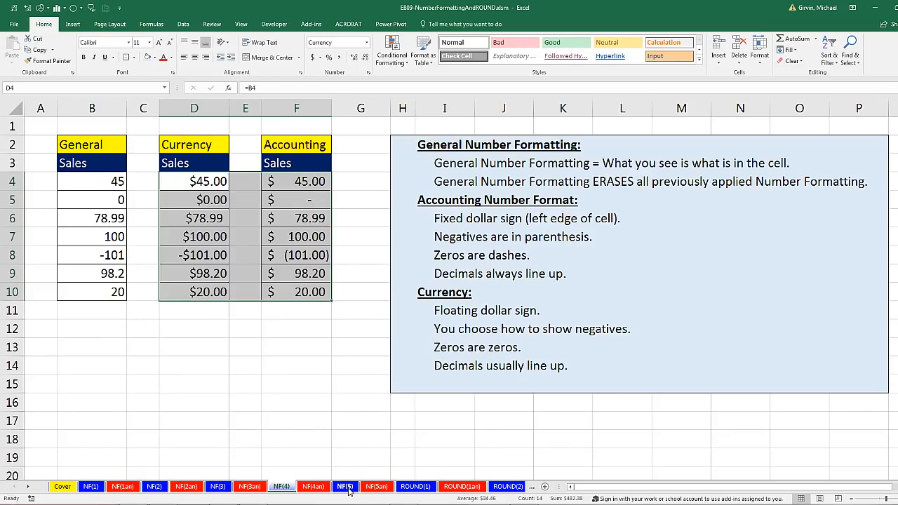
- Open the NF(5) sheet and inspect how the tax rates in B1 and B2 are formatted
click(345, 487)
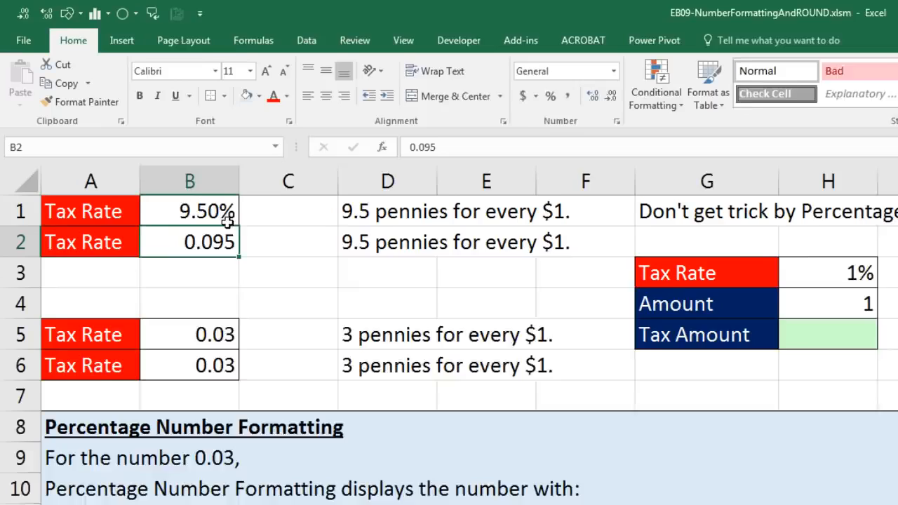
click(164, 153)
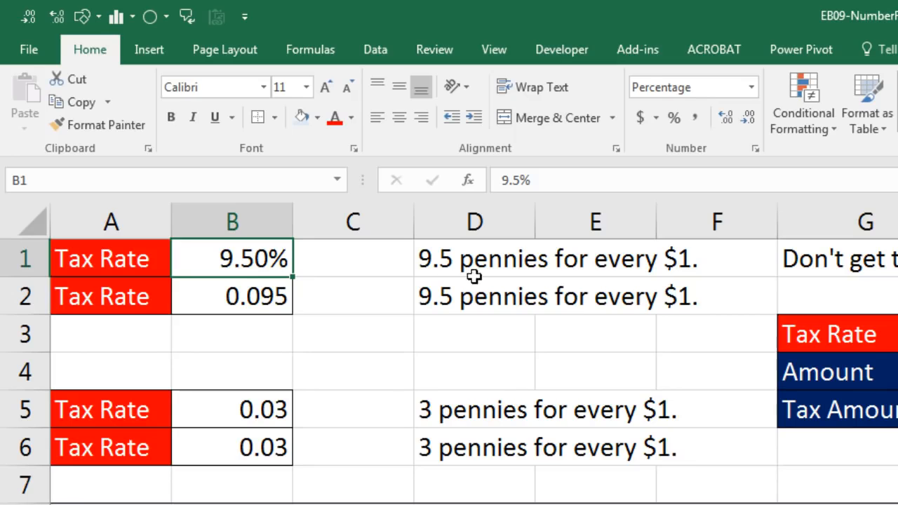
click(261, 300)
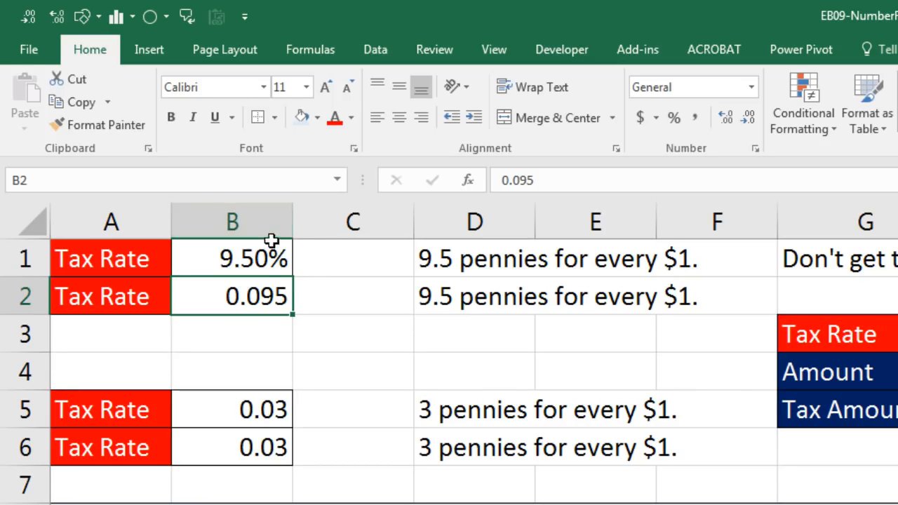
- Enter the formula =9.5/100 in B3, below the first two tax rates
click(270, 335)
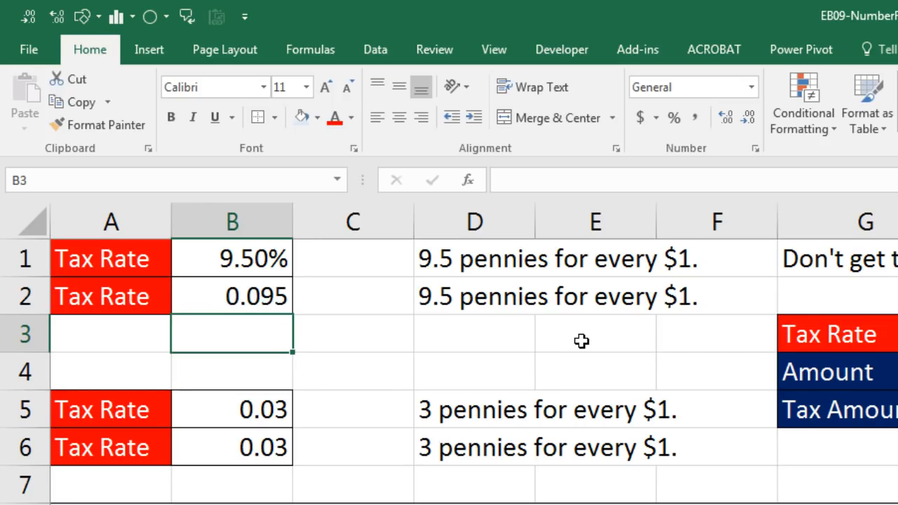
text(=)
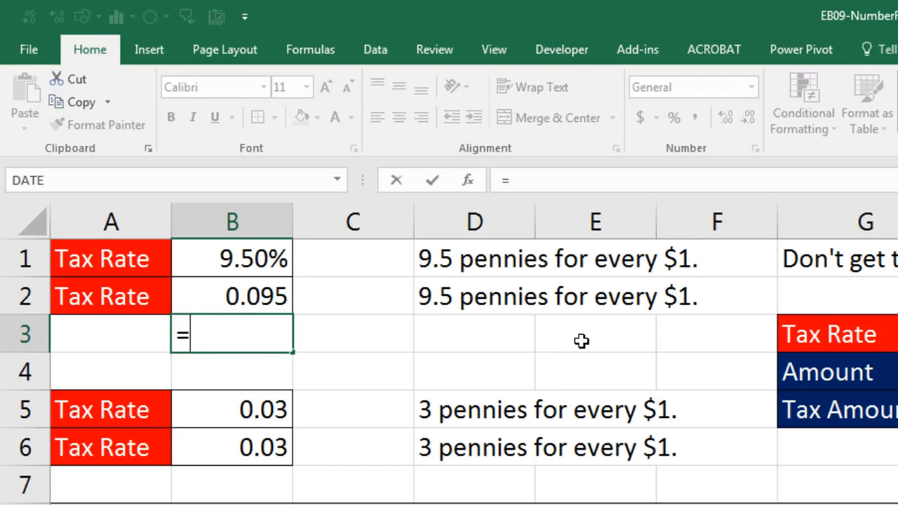
text(9.5/100)
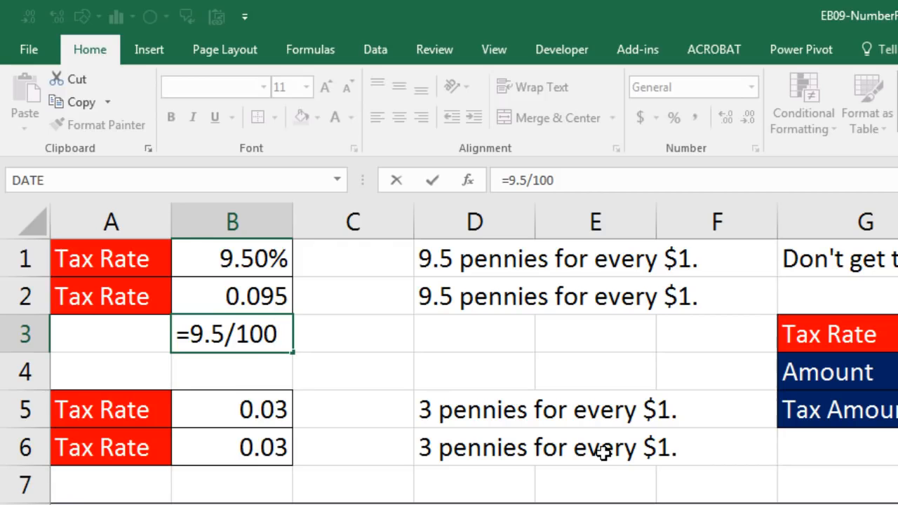
key(ctrl+Return)
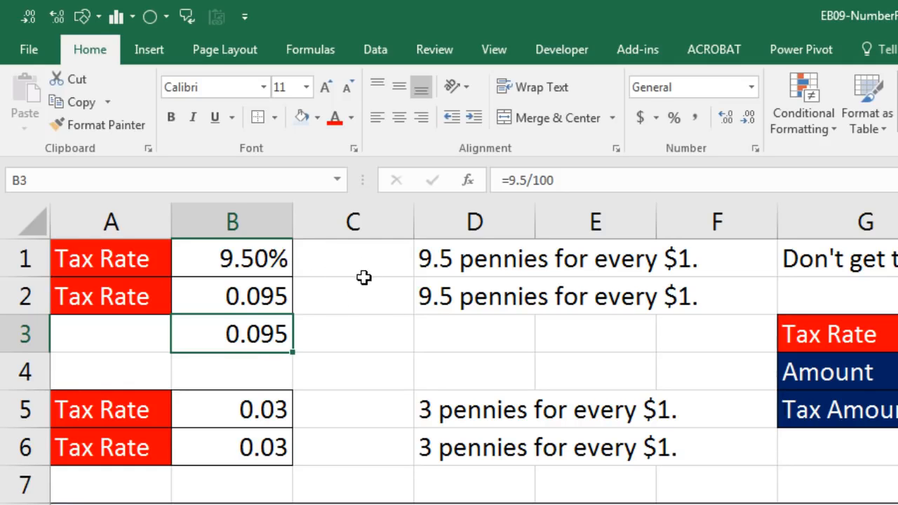
- Format the tax rates in B2:B3 as Percentage with two decimal places
click(244, 297)
drag(244, 297, 240, 330)
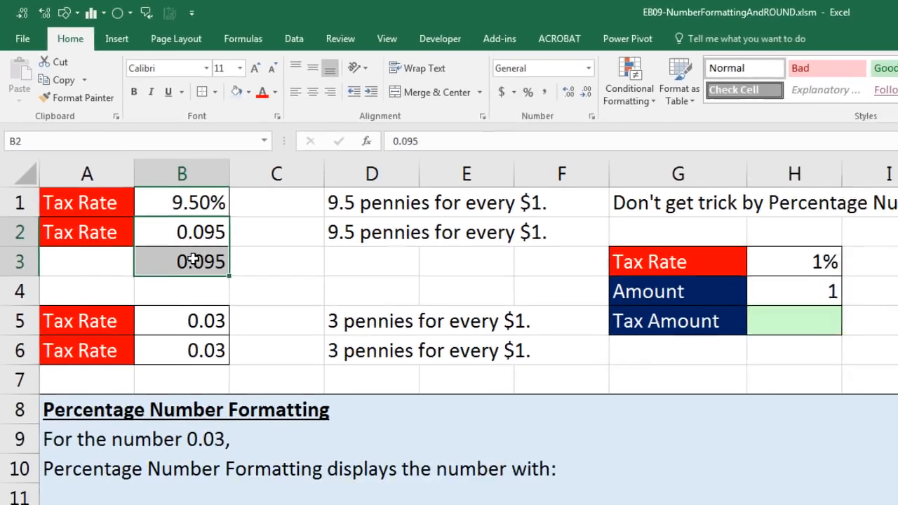
key(ctrl+1)
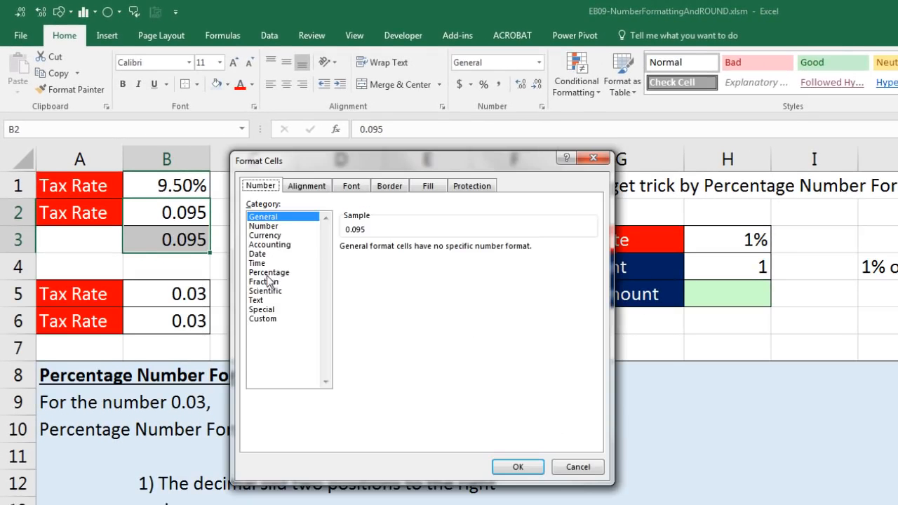
click(268, 274)
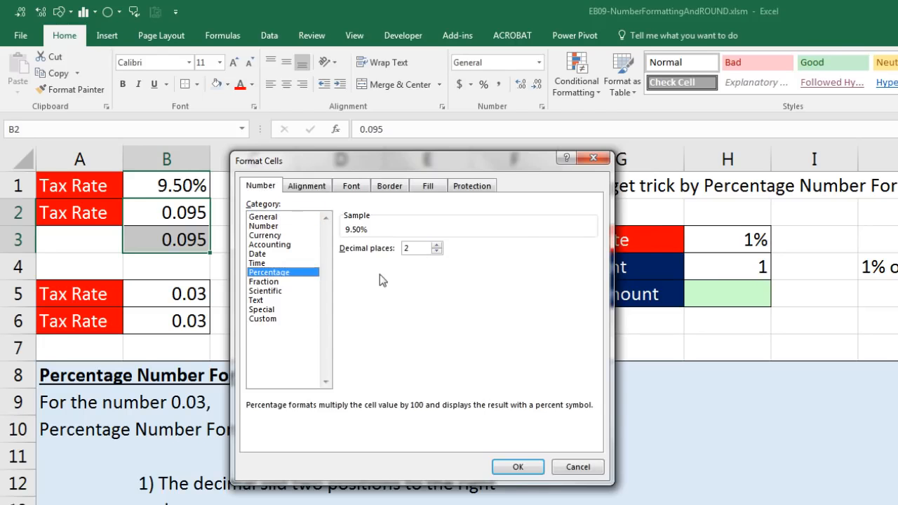
click(518, 468)
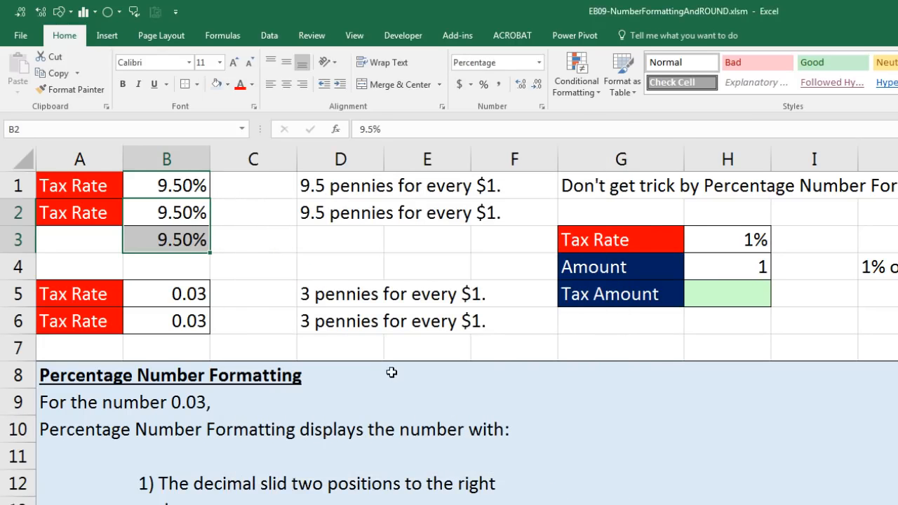
key(0)
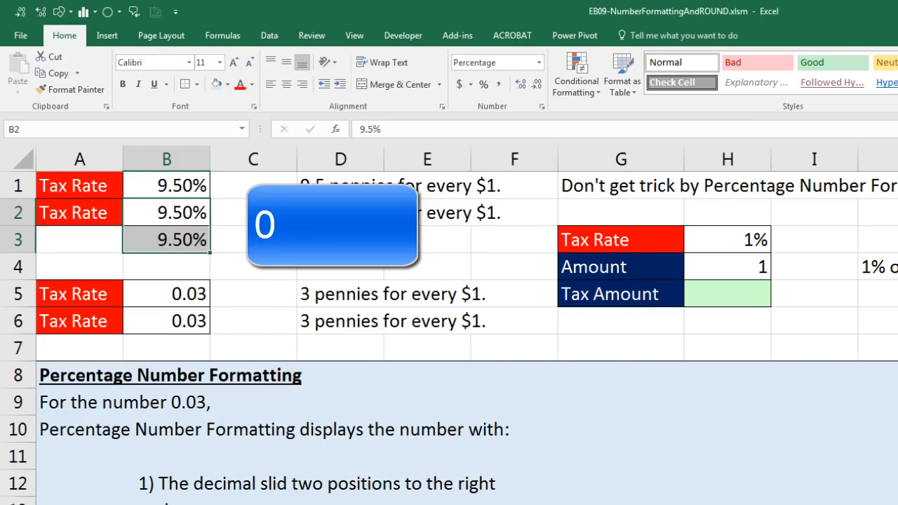
key(0)
key(9)
key(5)
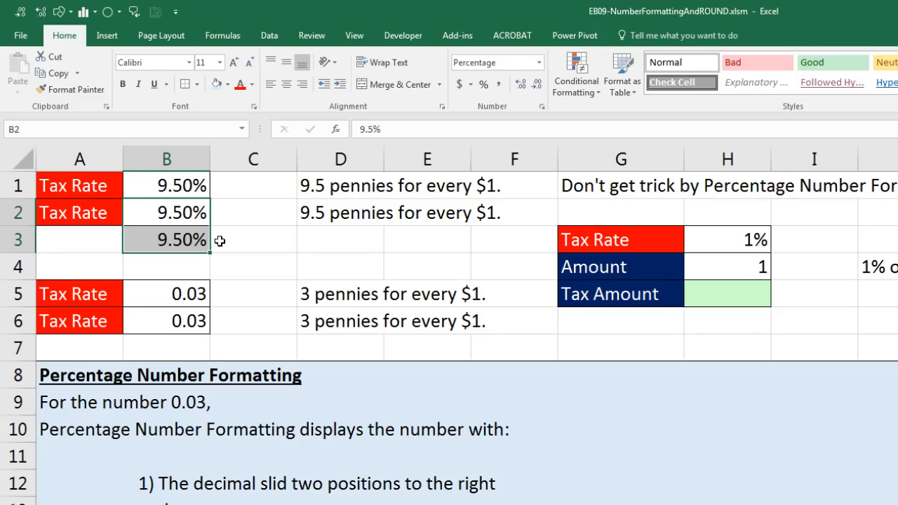
click(199, 219)
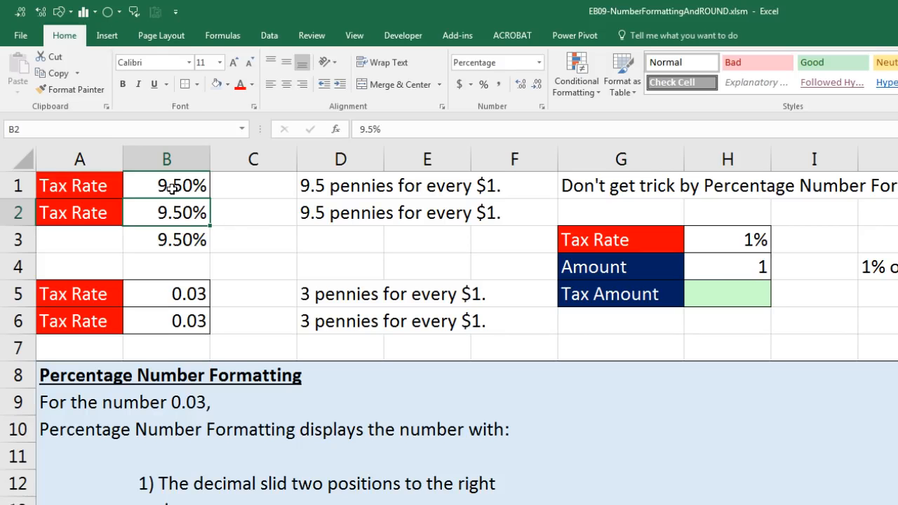
- Apply the General format to B1:B3 to reveal the underlying decimals, and undo the change
drag(168, 186, 176, 238)
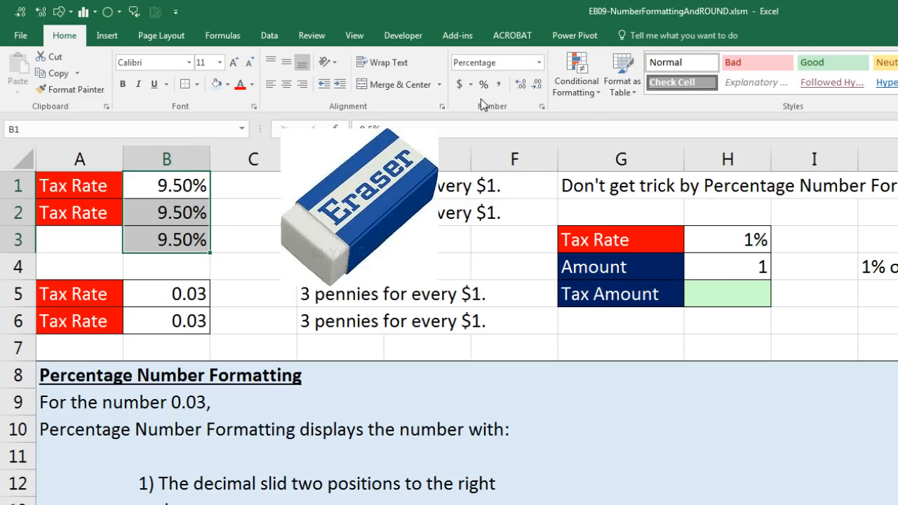
click(539, 63)
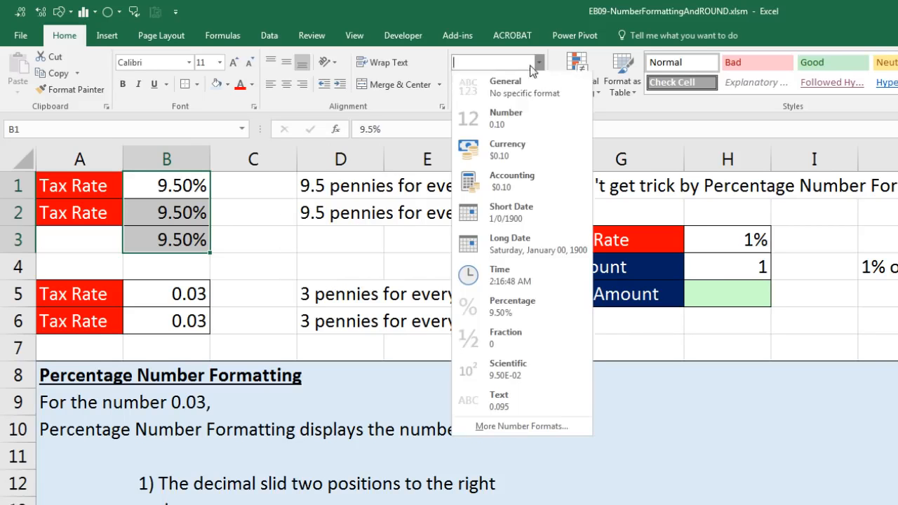
click(477, 90)
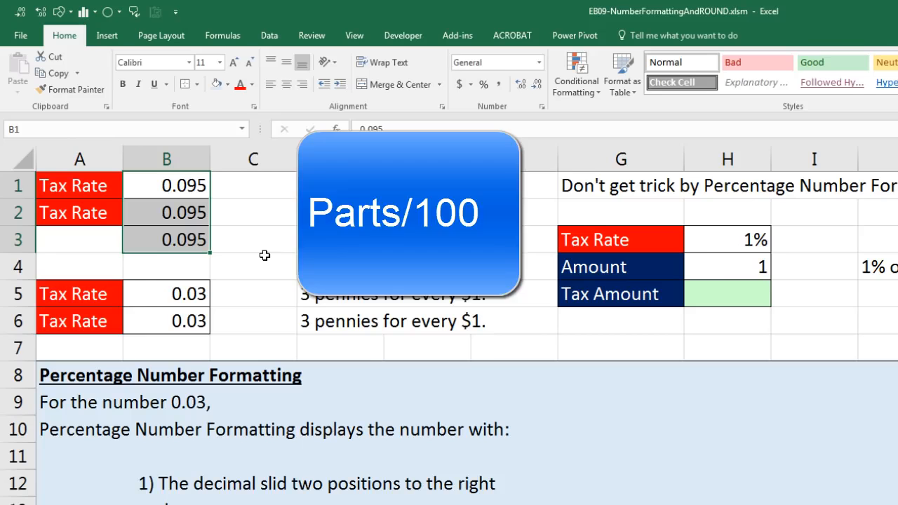
key(ctrl+z)
key(ctrl+z)
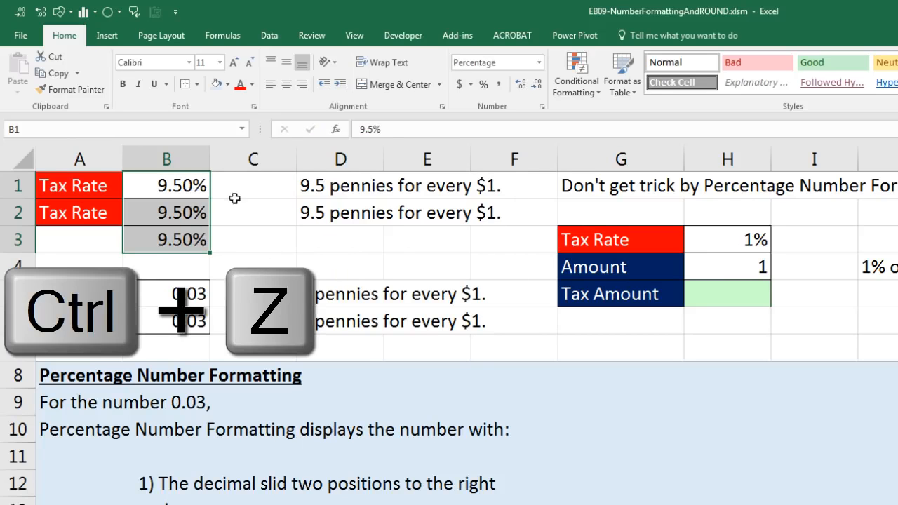
- Format the tax rate in B5 as Percentage
click(189, 294)
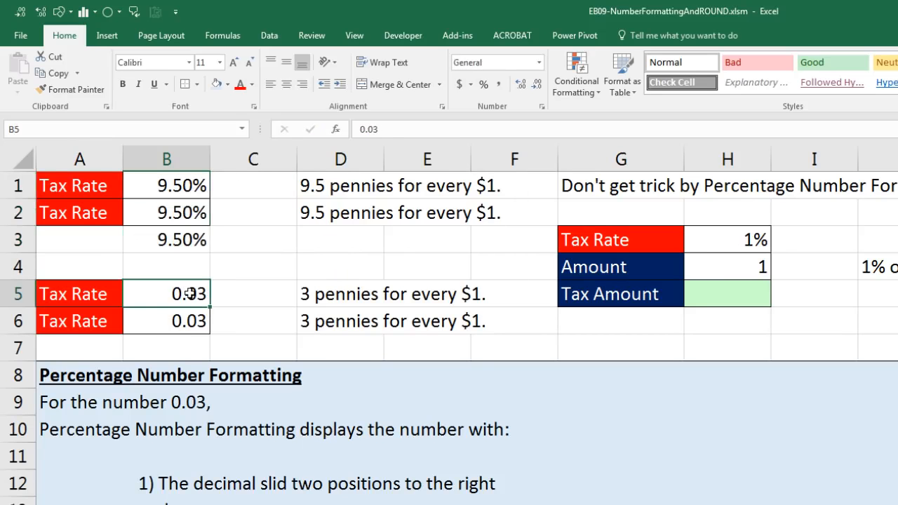
click(539, 67)
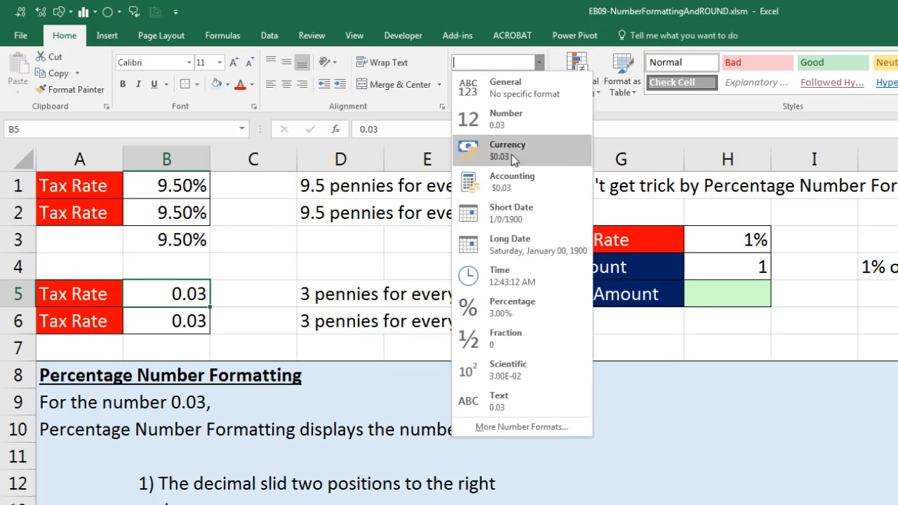
click(518, 316)
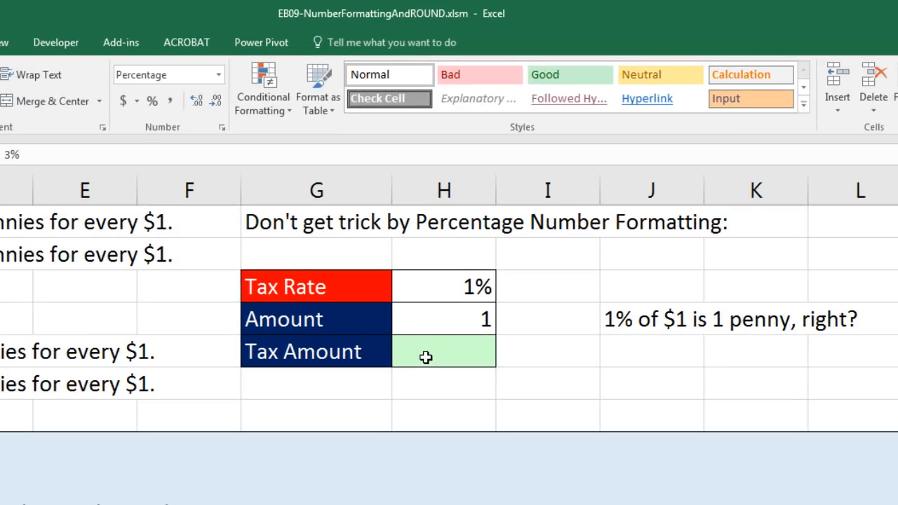
- Calculate the tax amount in H5 with the formula =H4*H3, multiplying the amount by the tax rate
click(426, 357)
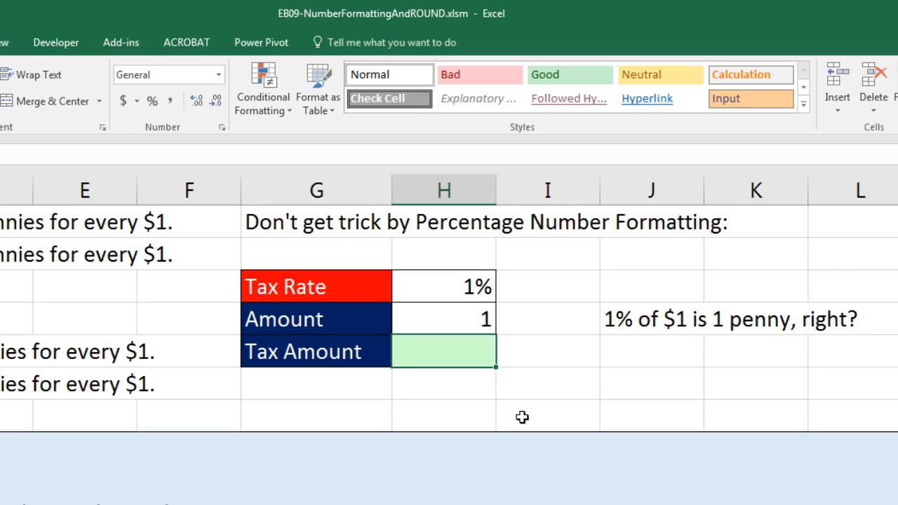
text(=)
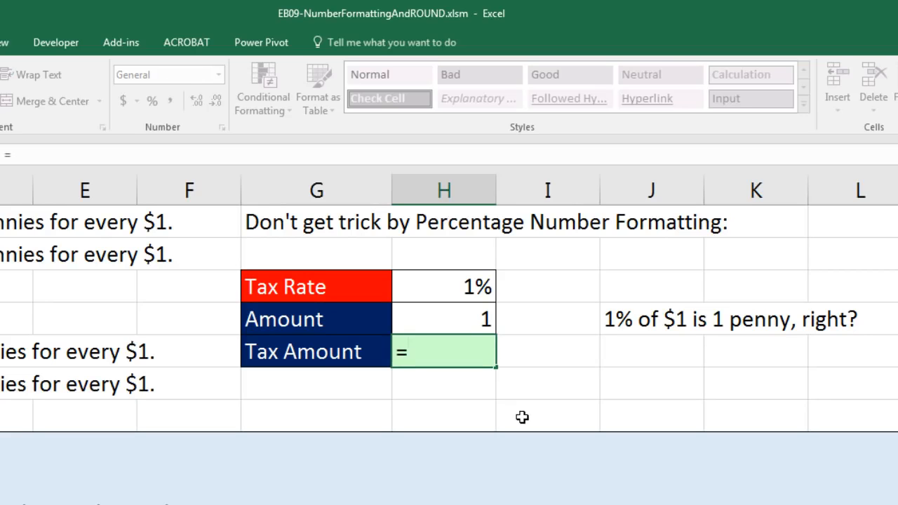
key(Up)
text(*)
key(Up)
key(Up)
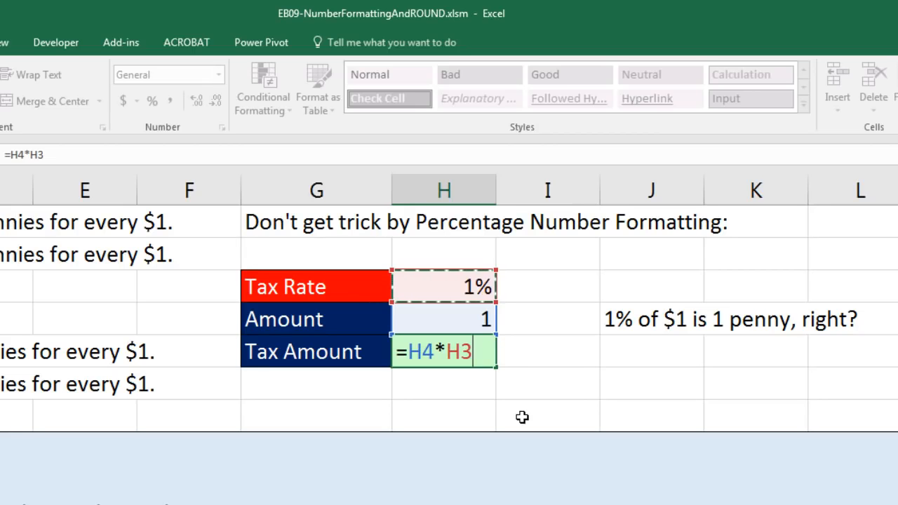
key(ctrl+Return)
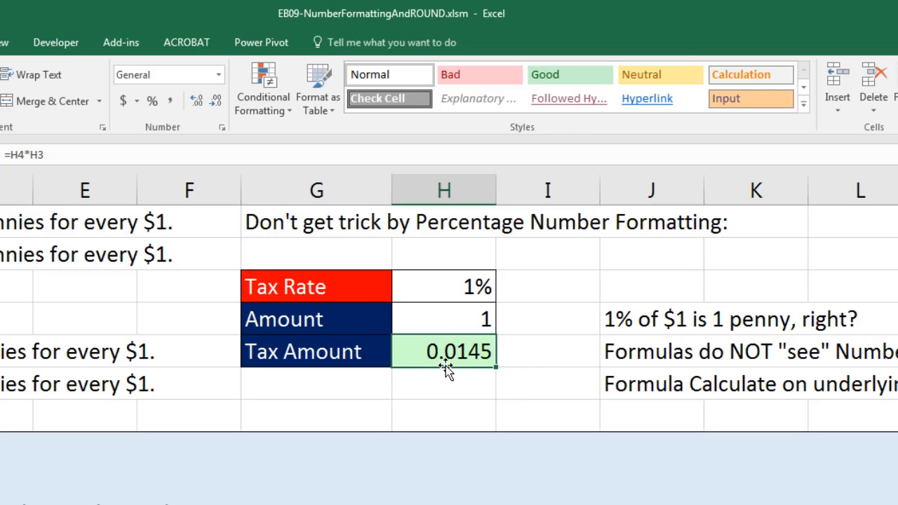
- Apply the General format to the tax rate in H3 to reveal its underlying value, and undo the change
click(449, 288)
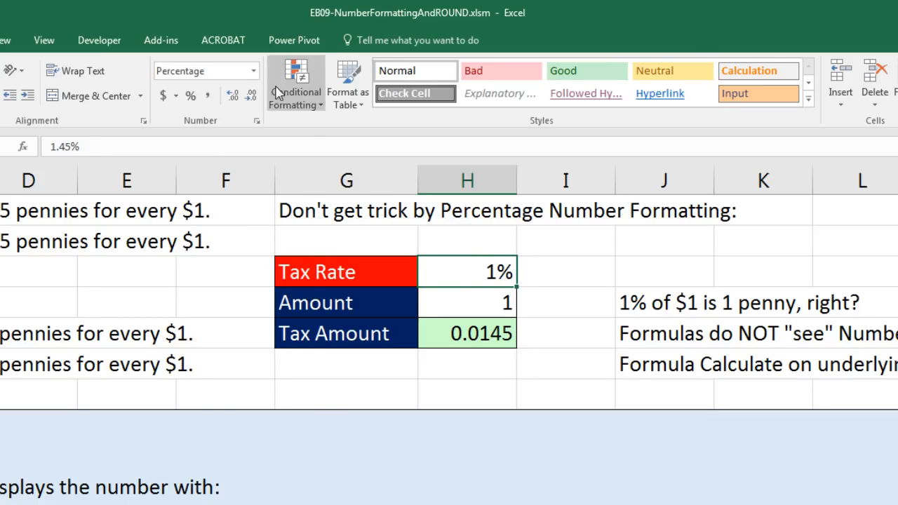
click(253, 70)
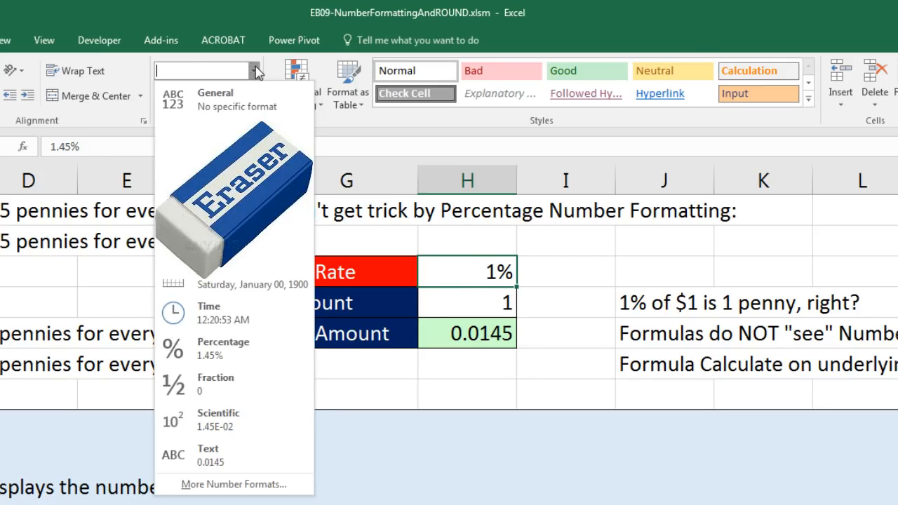
click(241, 100)
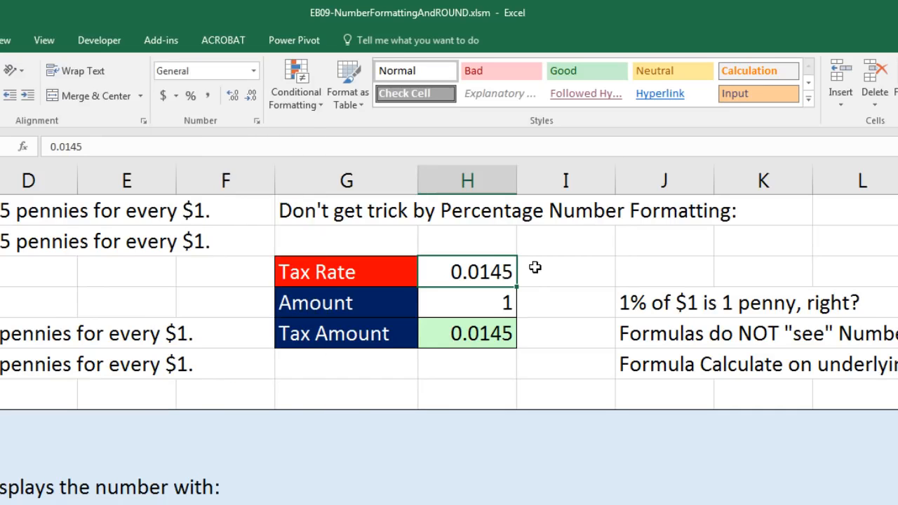
key(ctrl+z)
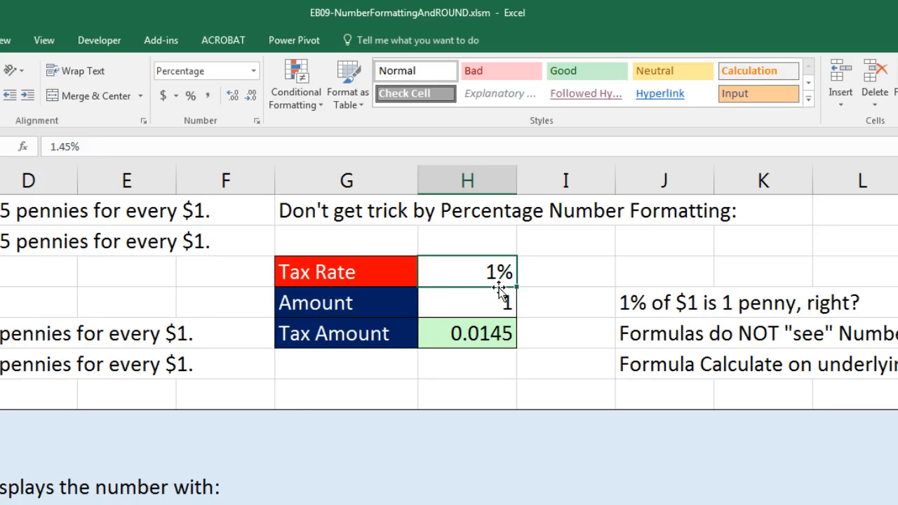
- Increase the Percentage format of the tax rate in H3 to two decimal places
click(232, 96)
click(232, 97)
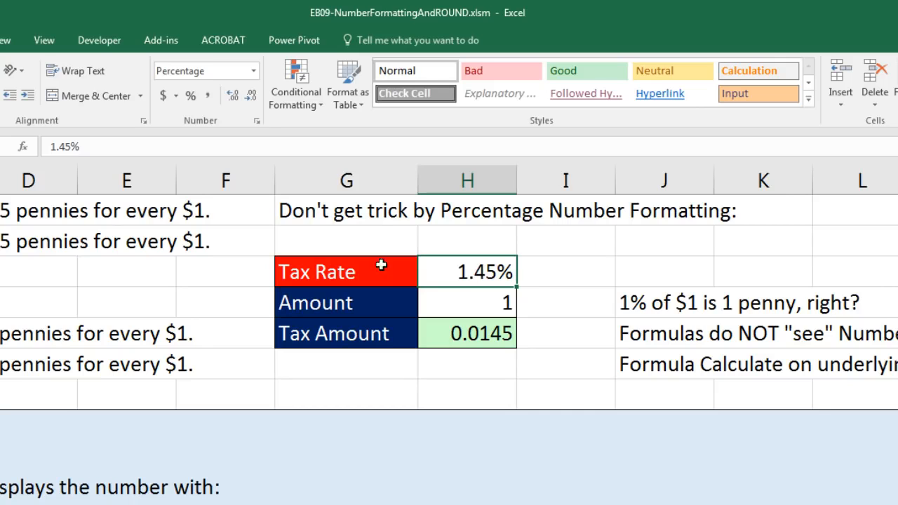
- Reduce the tax rate in H3 to zero decimals for comparison with the formula in H5, and restore two decimals
click(249, 98)
click(249, 98)
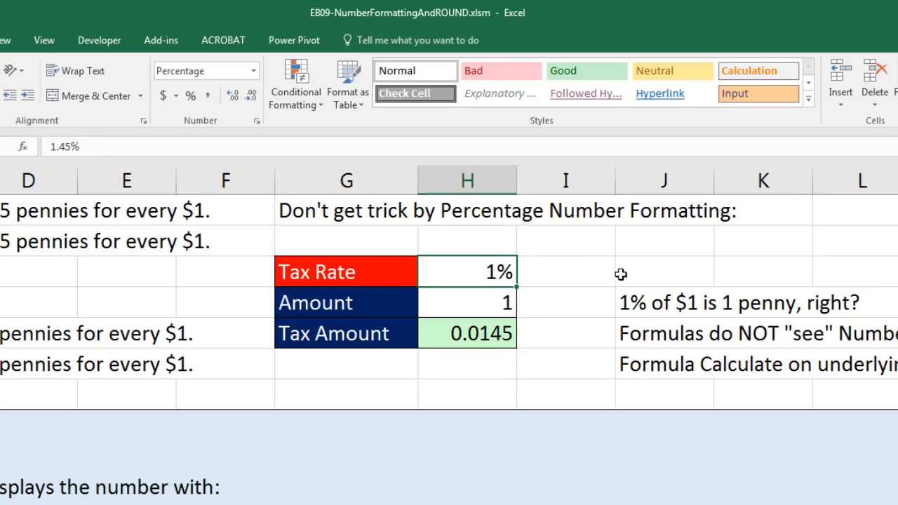
click(491, 333)
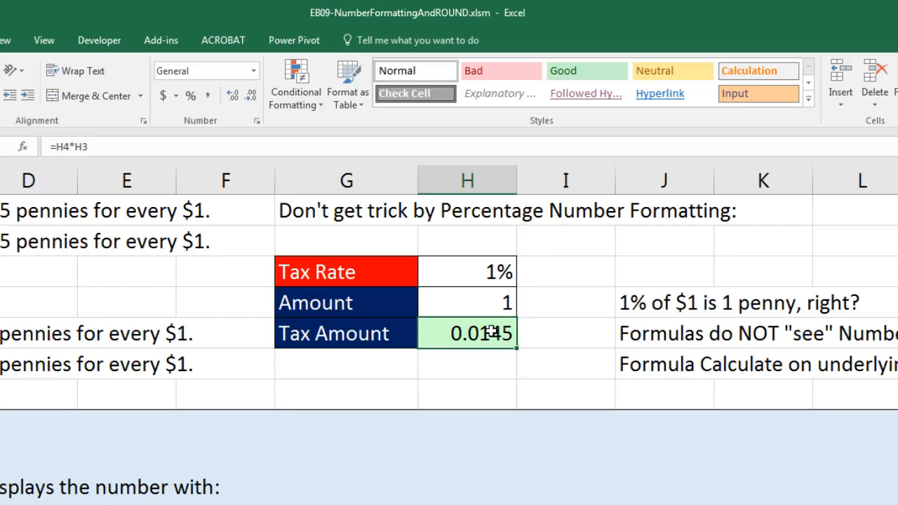
click(499, 278)
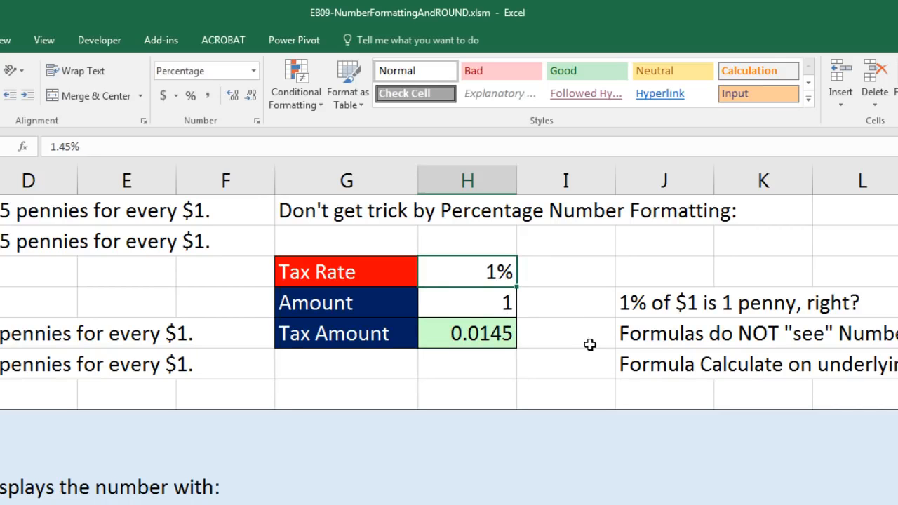
click(232, 98)
click(232, 98)
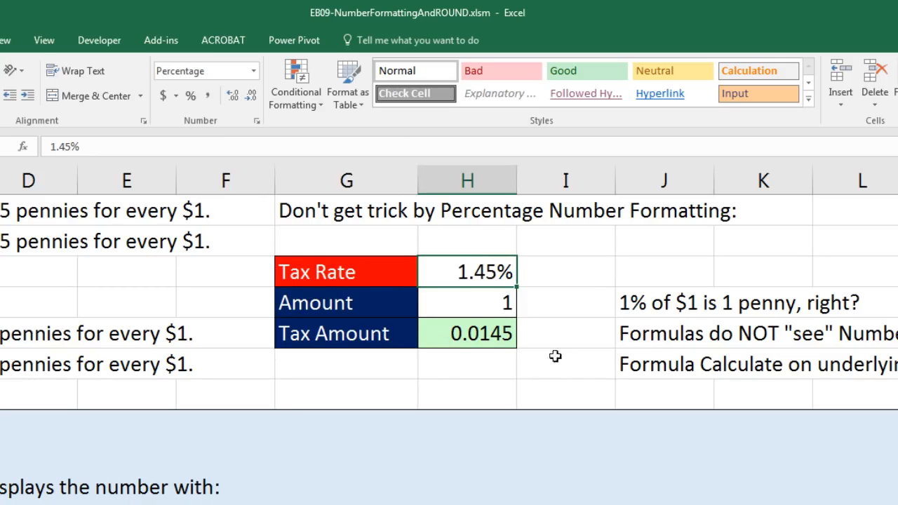
- Enter .0145 in H6 below the tax amount and format it as Percentage with two decimal places
click(461, 368)
text(.)
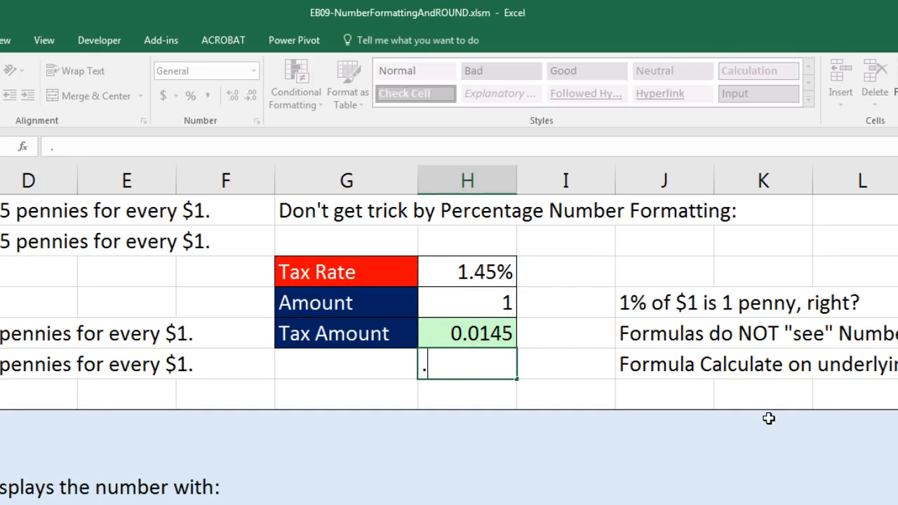
text(0145)
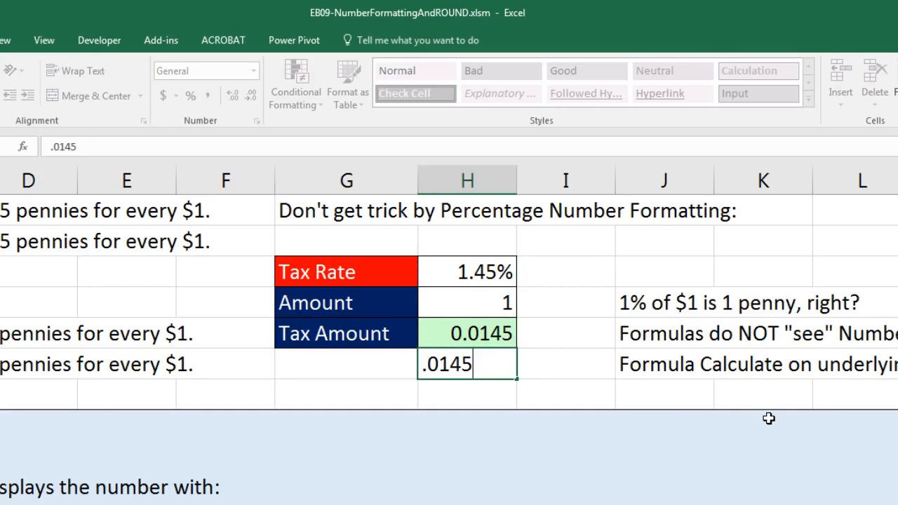
key(ctrl+Return)
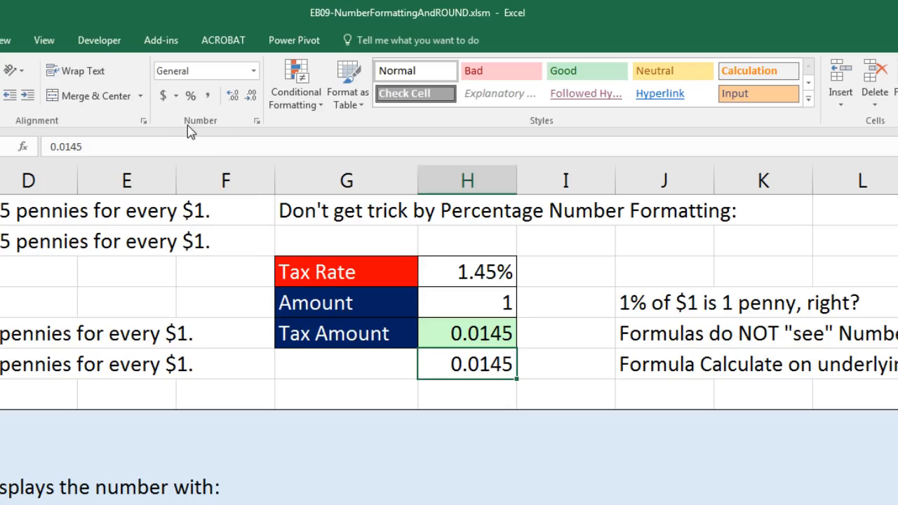
click(190, 96)
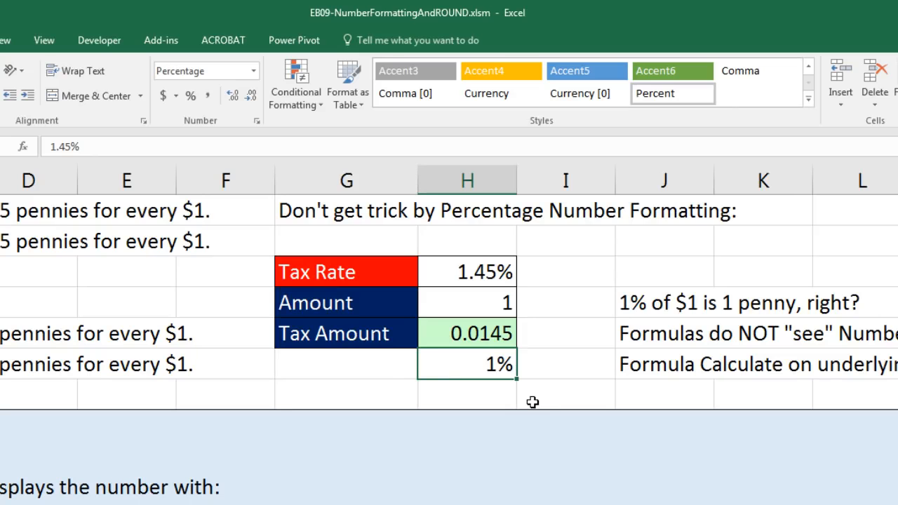
click(233, 96)
click(232, 98)
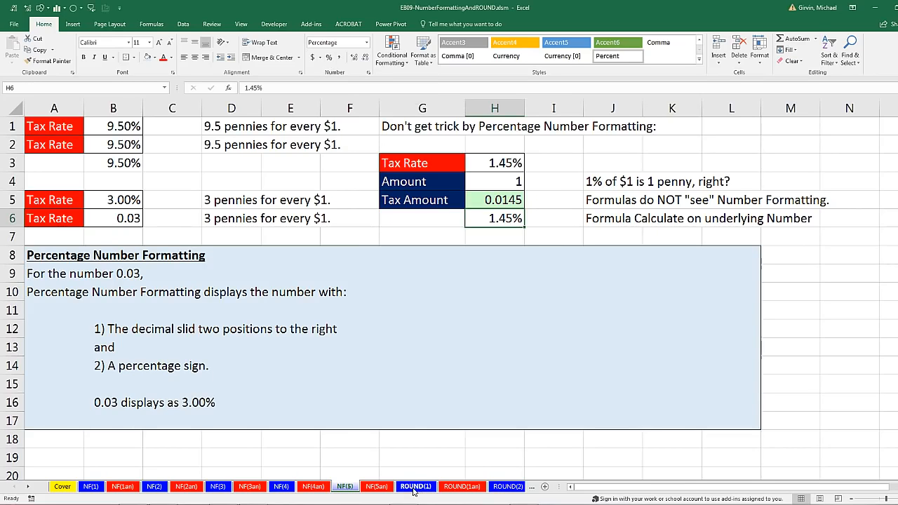
- On the ROUND(1) sheet, compare the formulas behind the Currency-formatted deduction in F15 and the ROUND deduction in G15
click(415, 487)
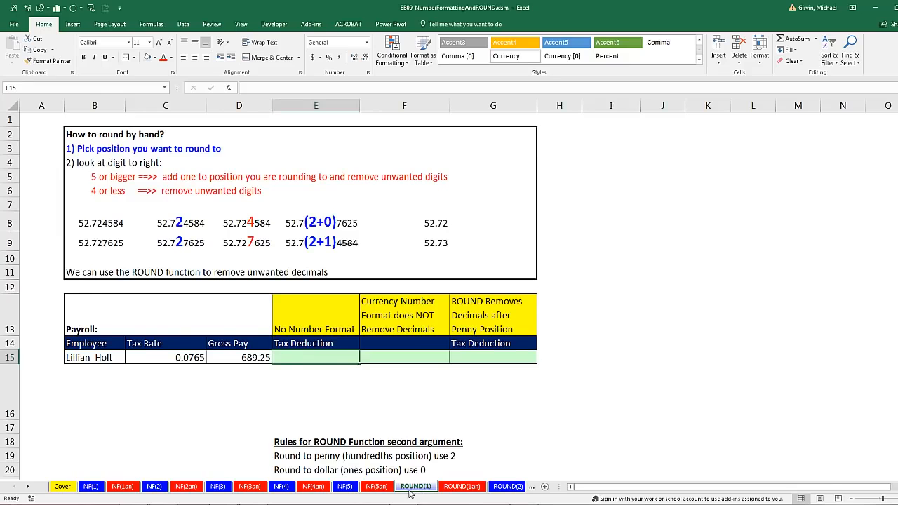
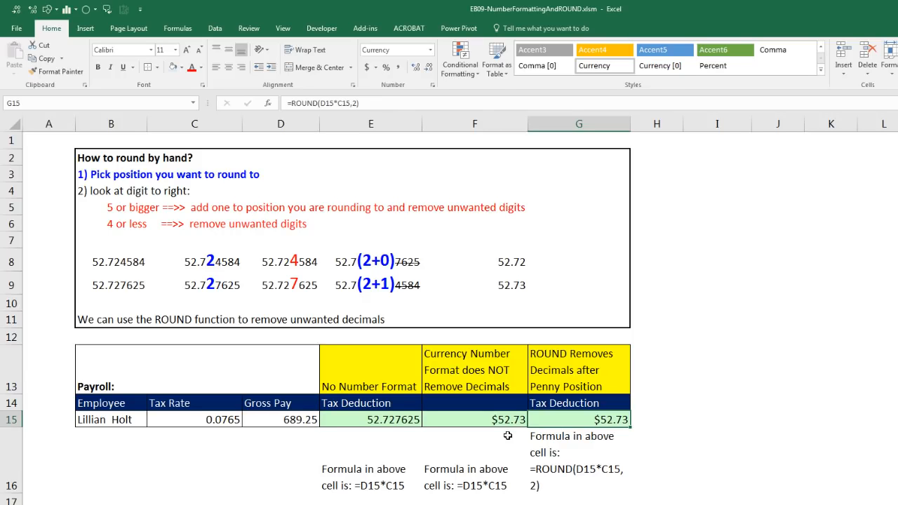
click(508, 419)
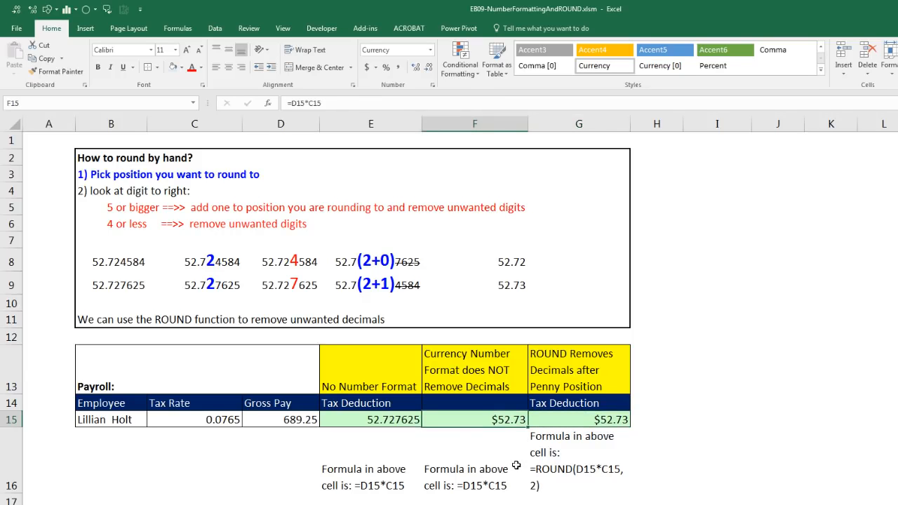
click(559, 425)
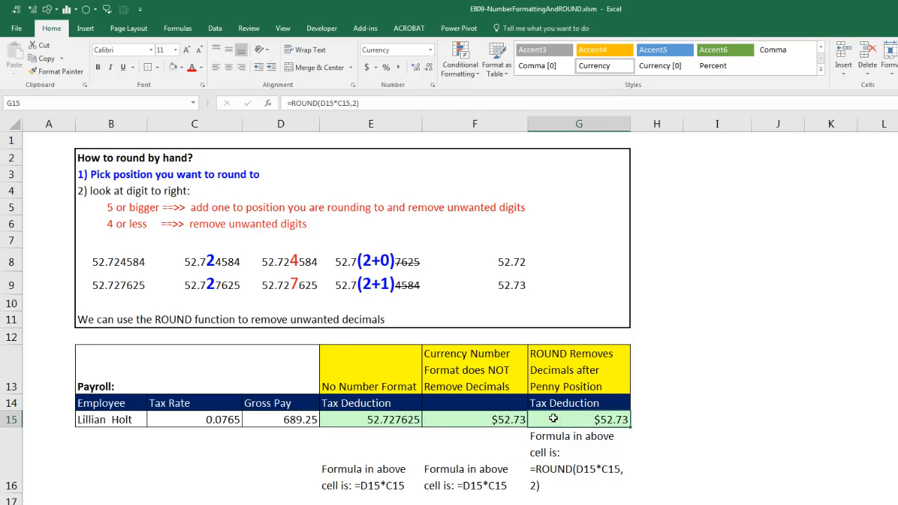
click(482, 419)
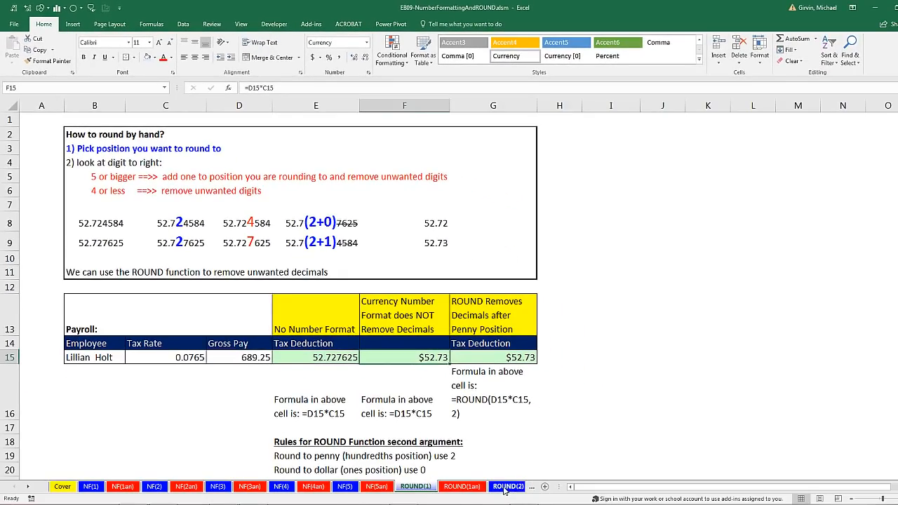
- On the ROUND(2) sheet, calculate the unrounded tax deduction in C14 with =B14*$B$19 and fill the formula through C16
click(505, 486)
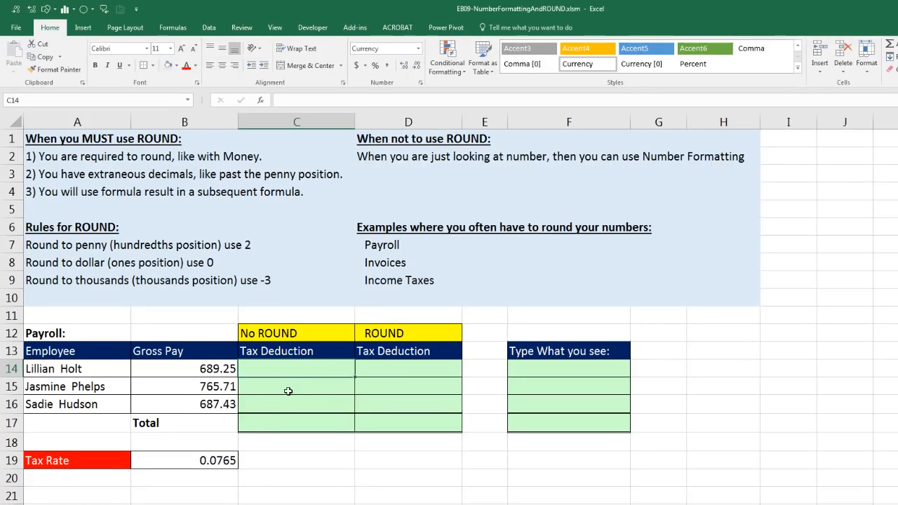
click(300, 425)
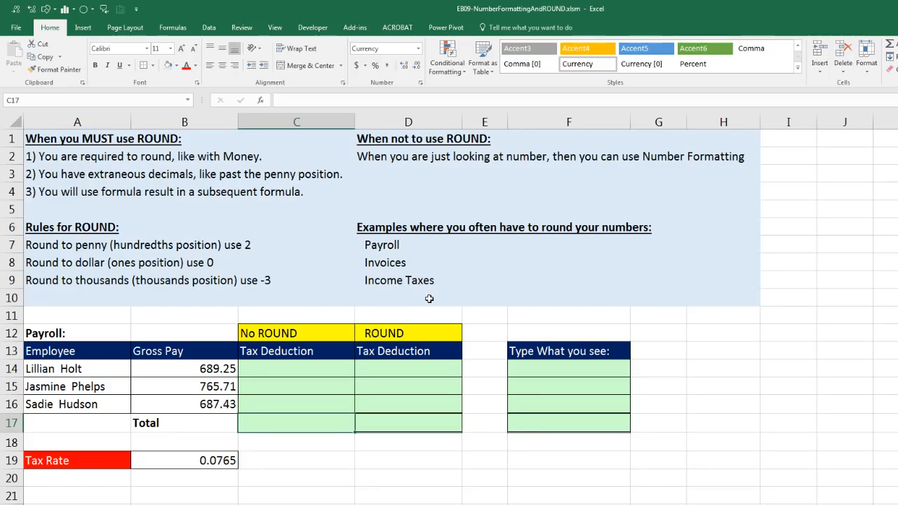
click(271, 372)
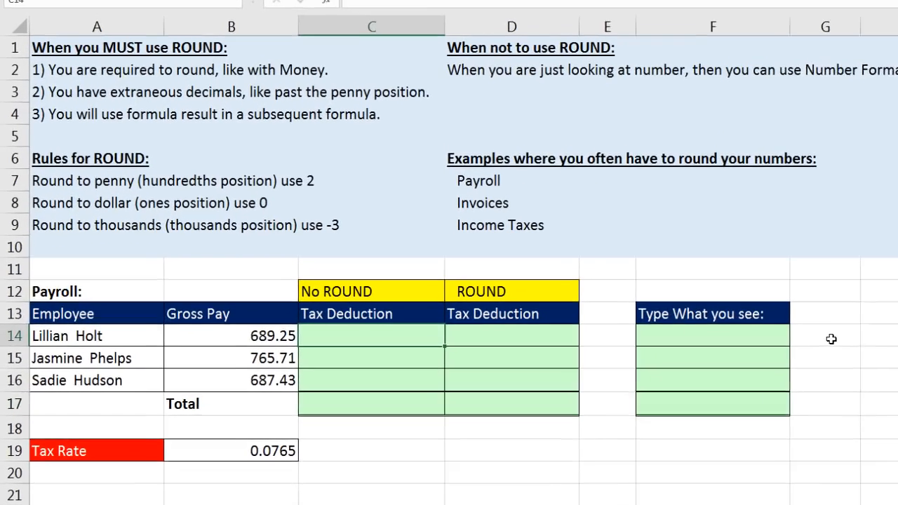
text(=)
key(Left)
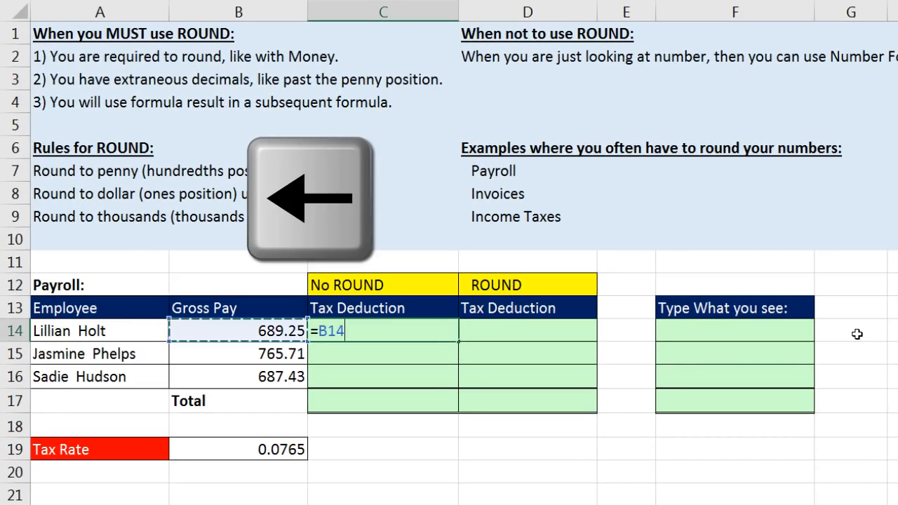
text(*)
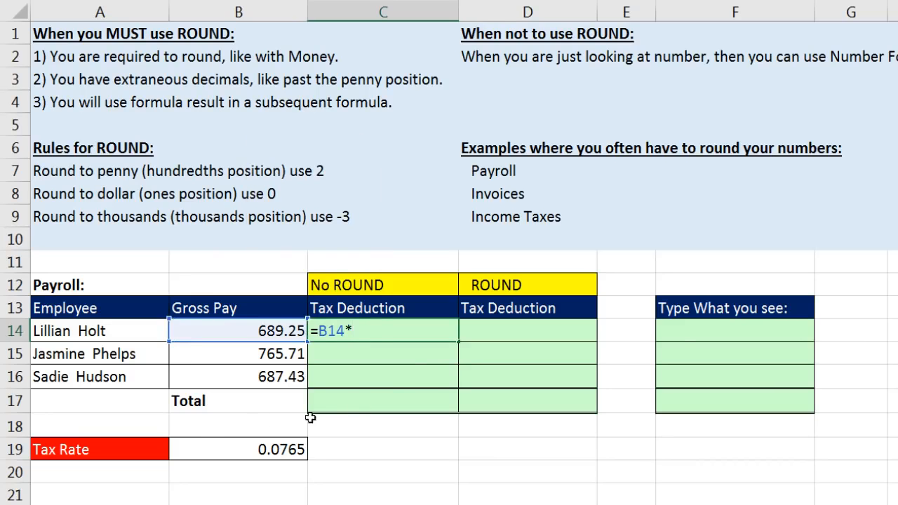
click(257, 447)
key(F4)
key(ctrl+Return)
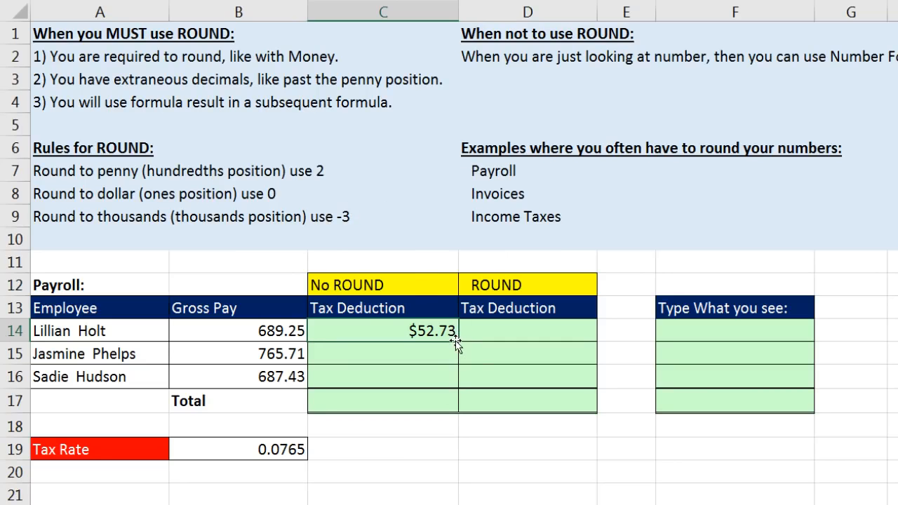
drag(458, 342, 454, 384)
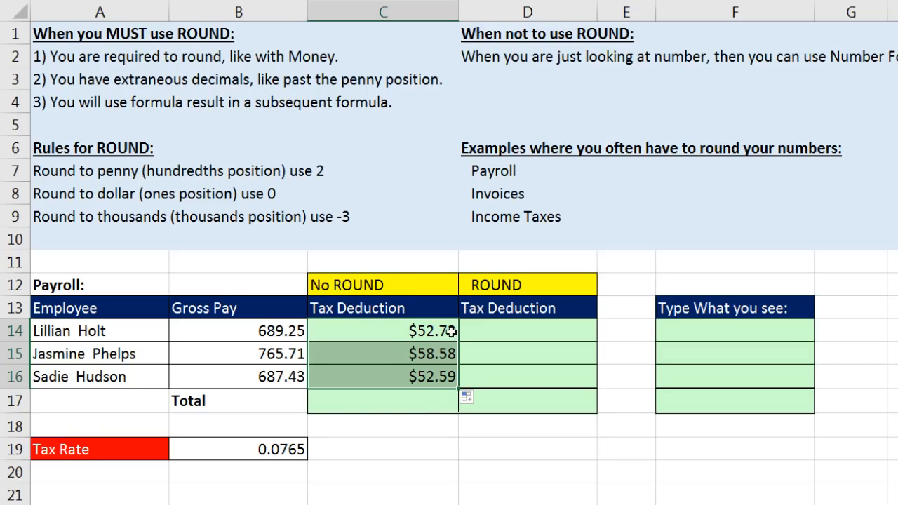
- Total the unrounded tax deductions in C17 with =SUM(C14:C16)
click(418, 405)
key(alt+equal)
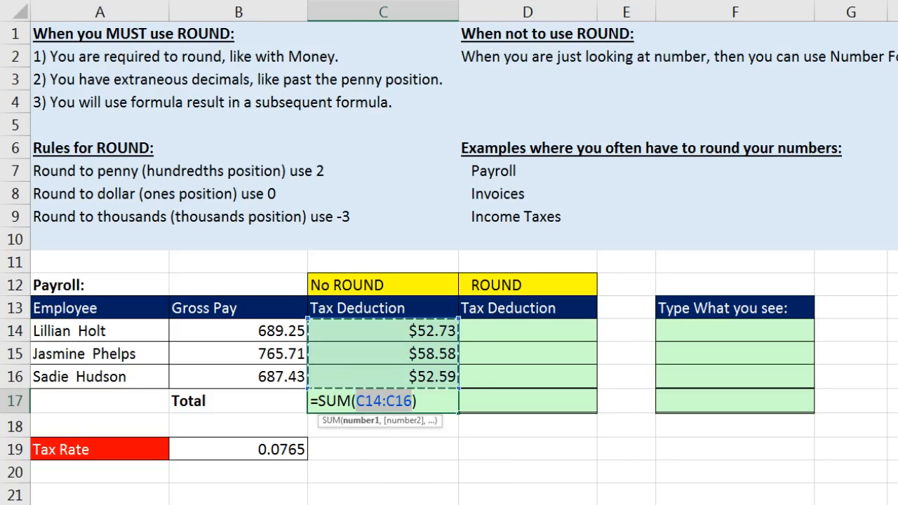
key(Return)
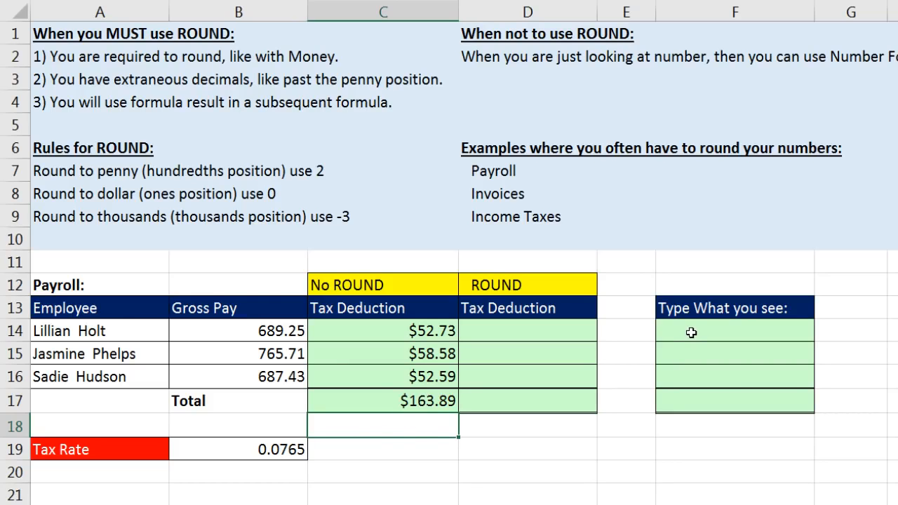
- Remove the fill color from cells F14:F16 under "Type What you see:"
drag(693, 330, 647, 369)
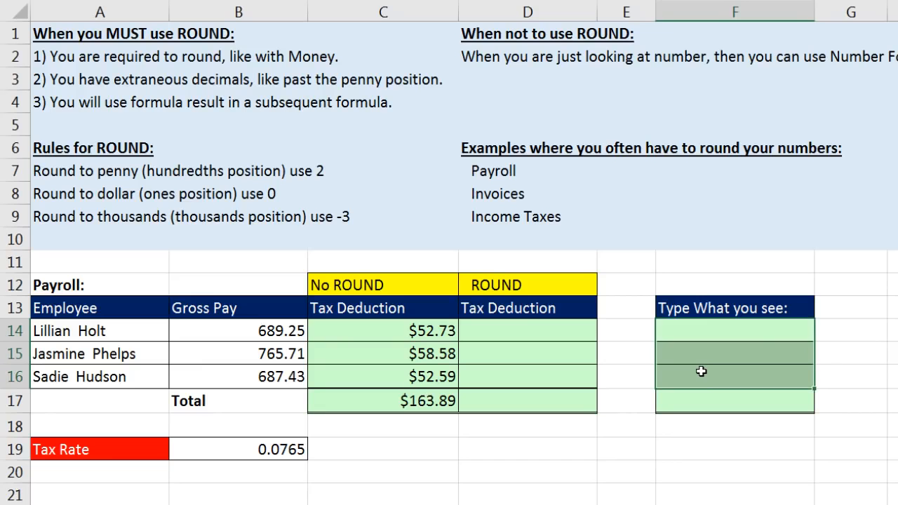
right_click(708, 369)
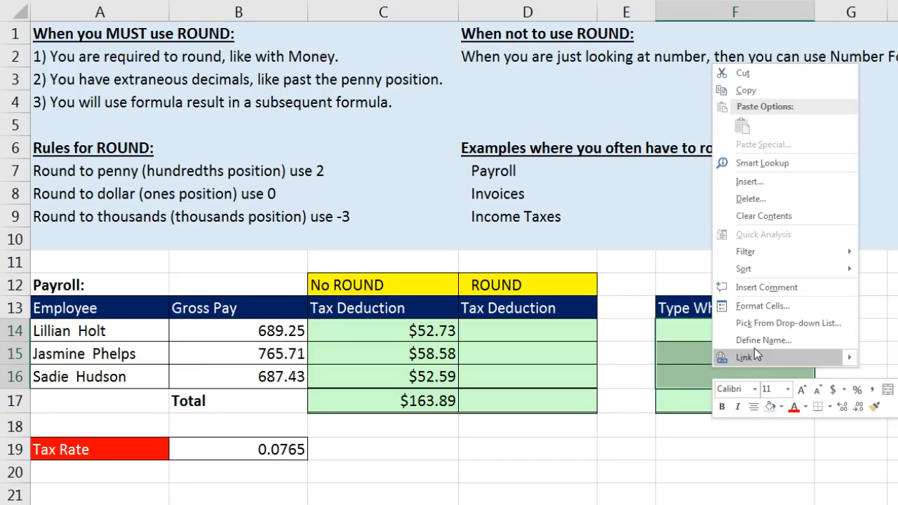
click(781, 406)
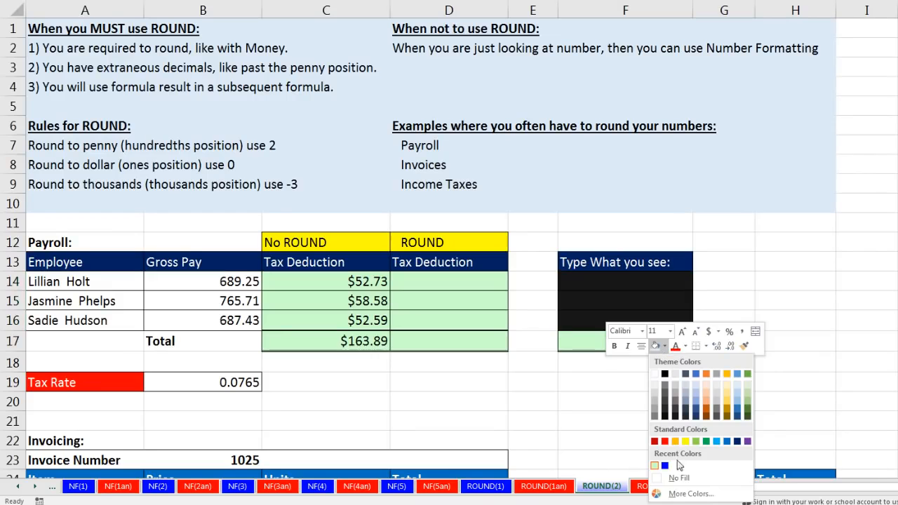
click(681, 480)
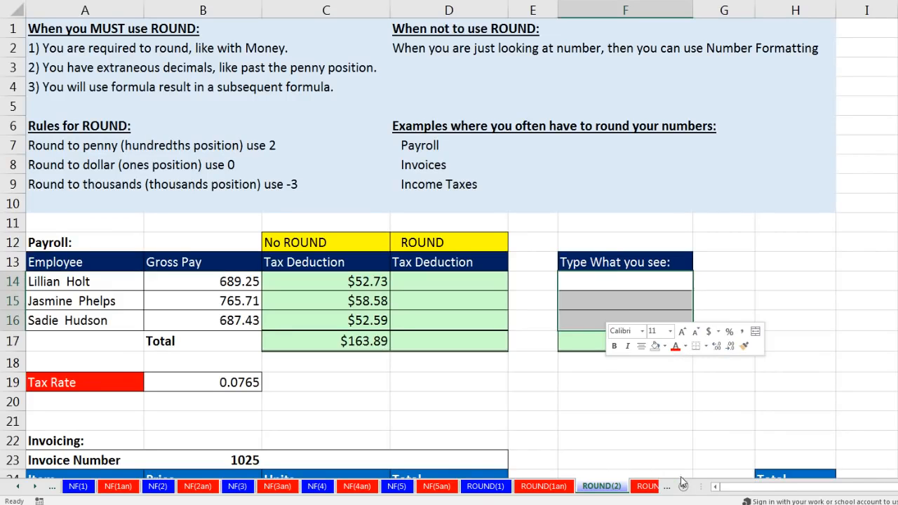
- Enter the displayed deductions 52.73, 58.58 and 52.59 as plain numbers in F14:F16
click(610, 280)
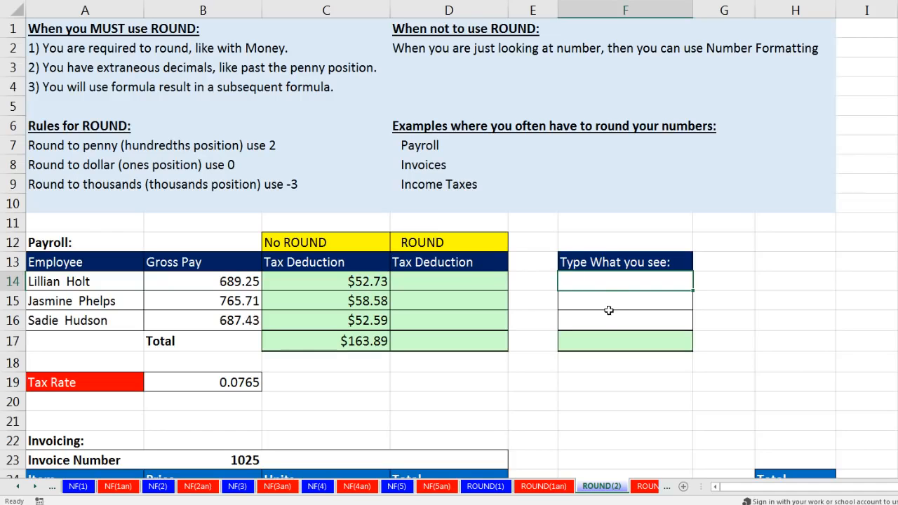
text(52.73)
key(Return)
text(58.58)
key(Return)
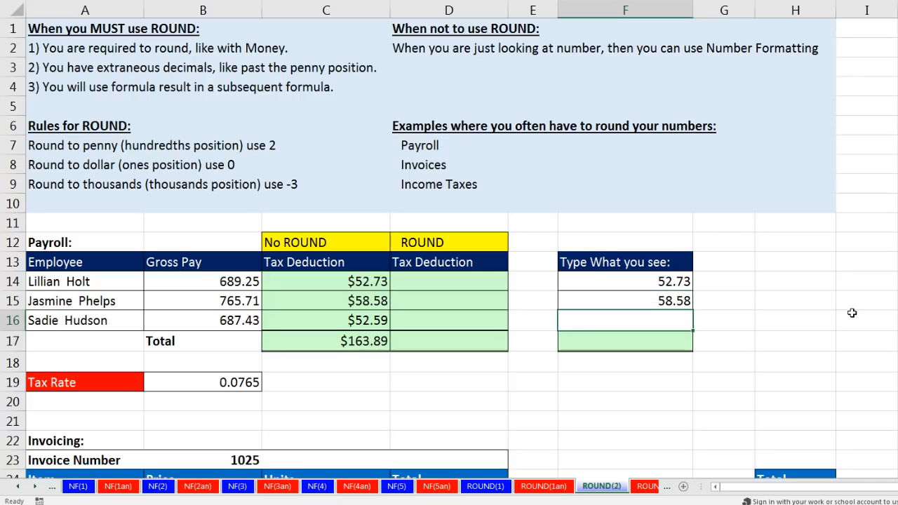
text(52.59)
key(Return)
- Sum the typed deductions in F17 and select that total for comparison with C17
key(alt+equal)
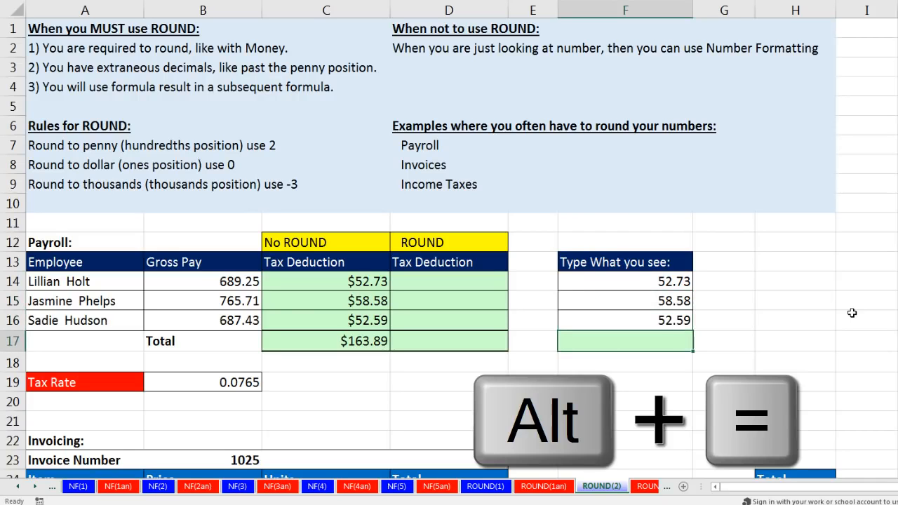
key(Return)
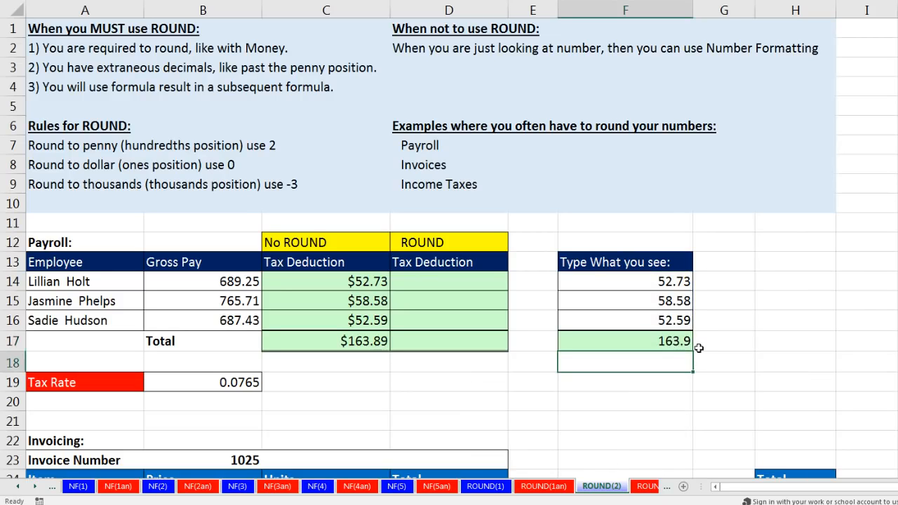
click(668, 342)
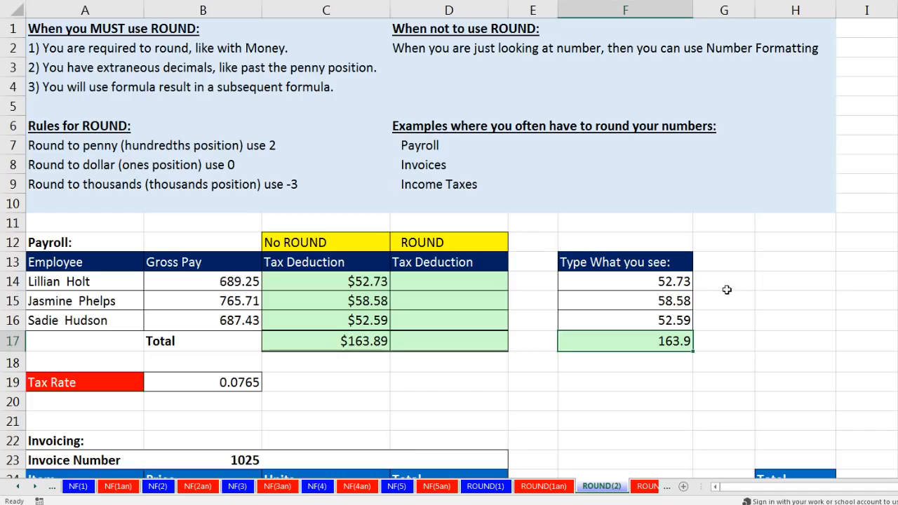
- Calculate the payroll tax deductions rounded to the penny in D14:D16 by filling down =ROUND(B14*$B$19,2)
click(483, 281)
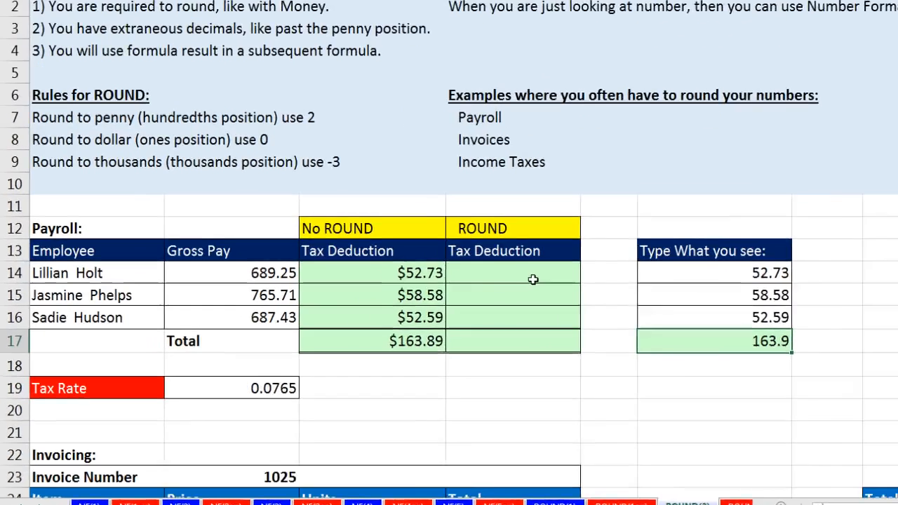
text(=rou)
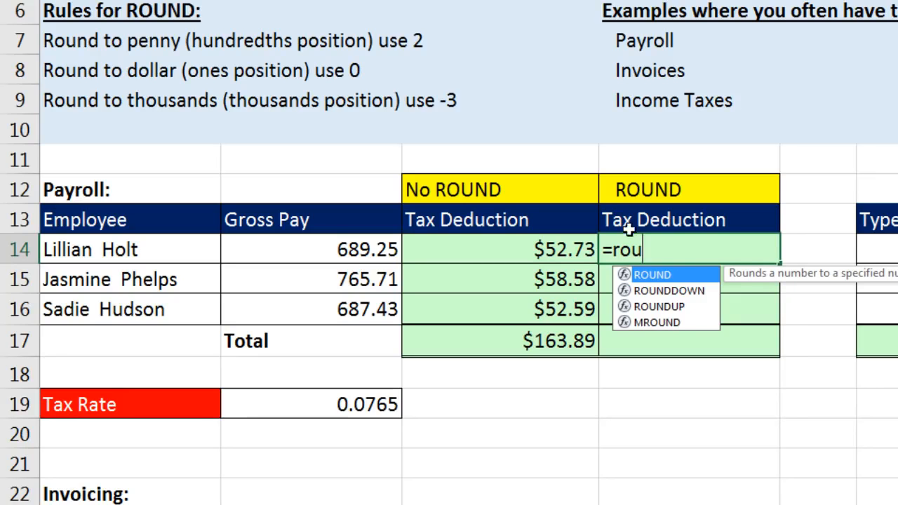
key(Tab)
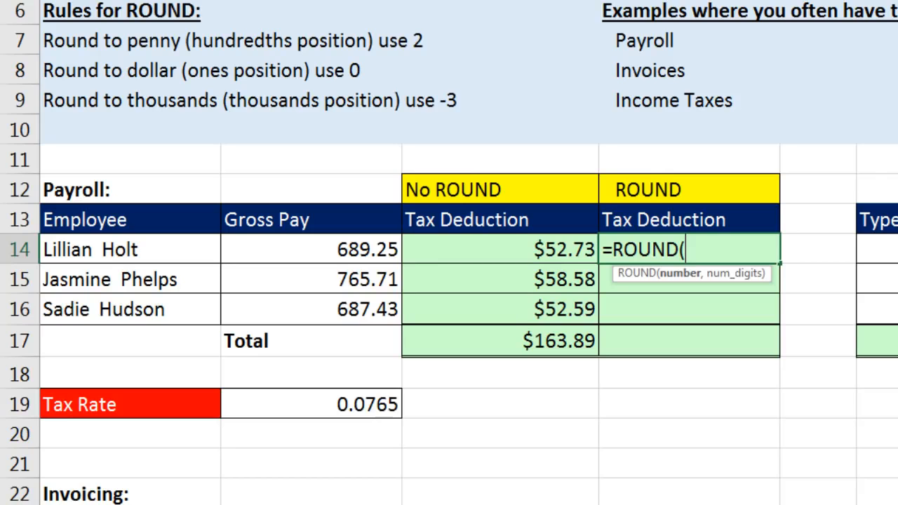
key(Left)
key(Left)
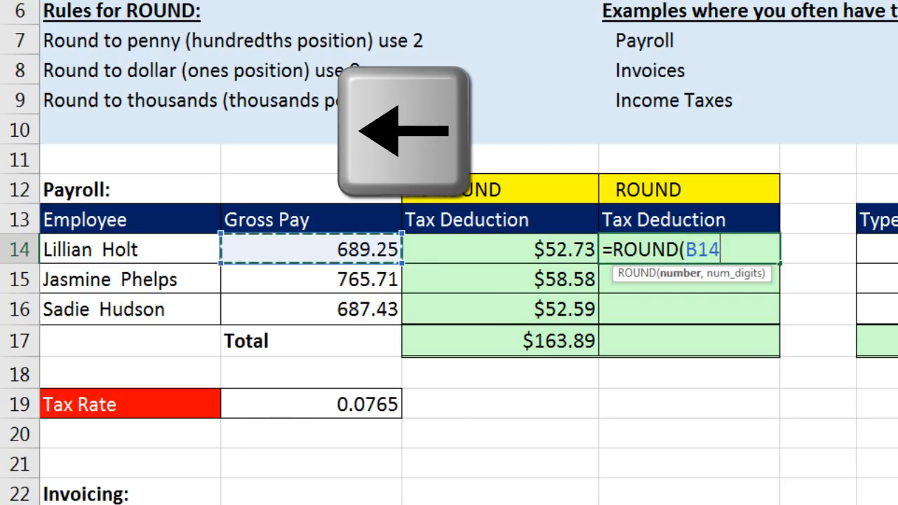
text(*)
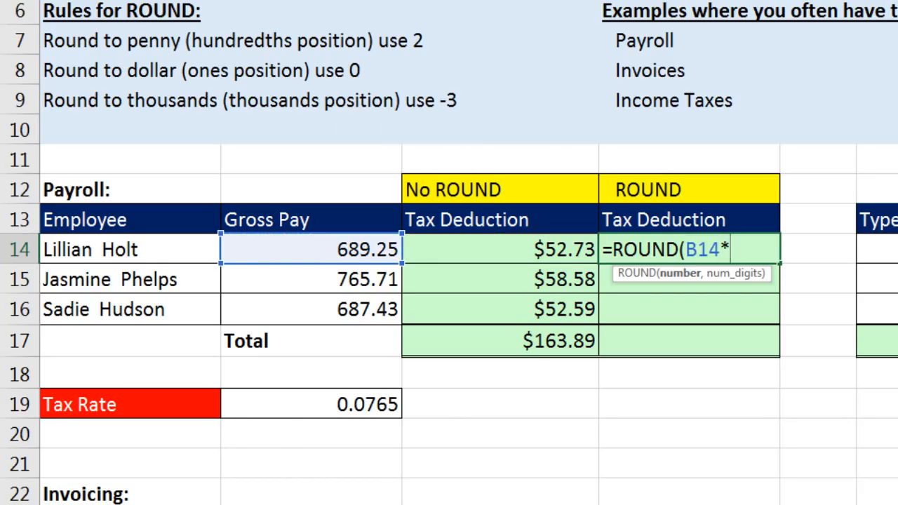
click(294, 414)
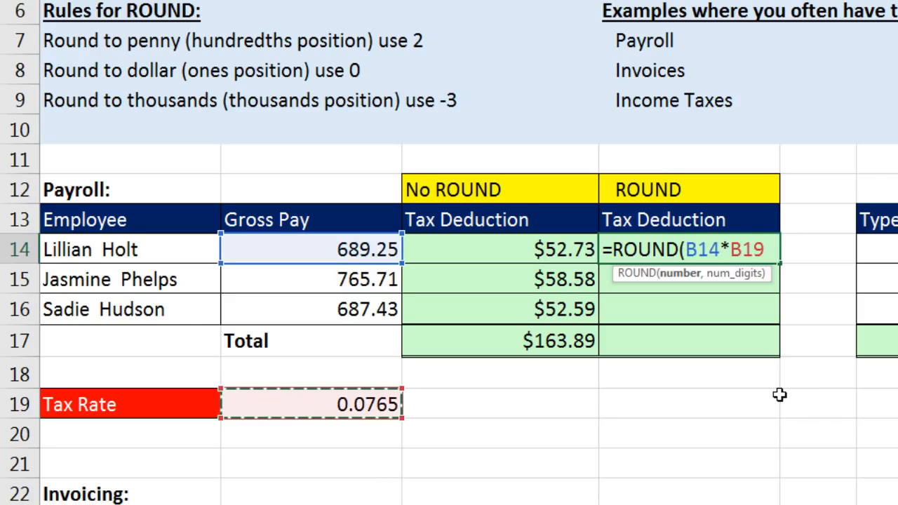
key(F4)
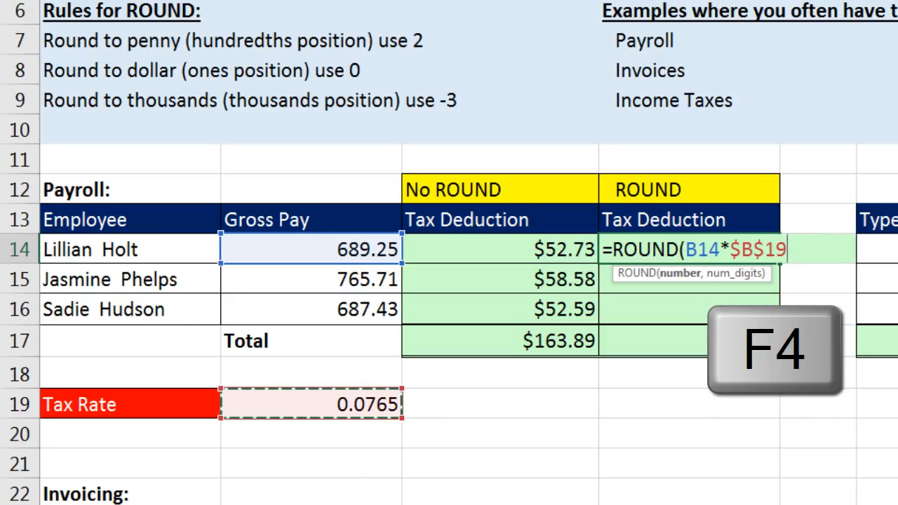
click(696, 279)
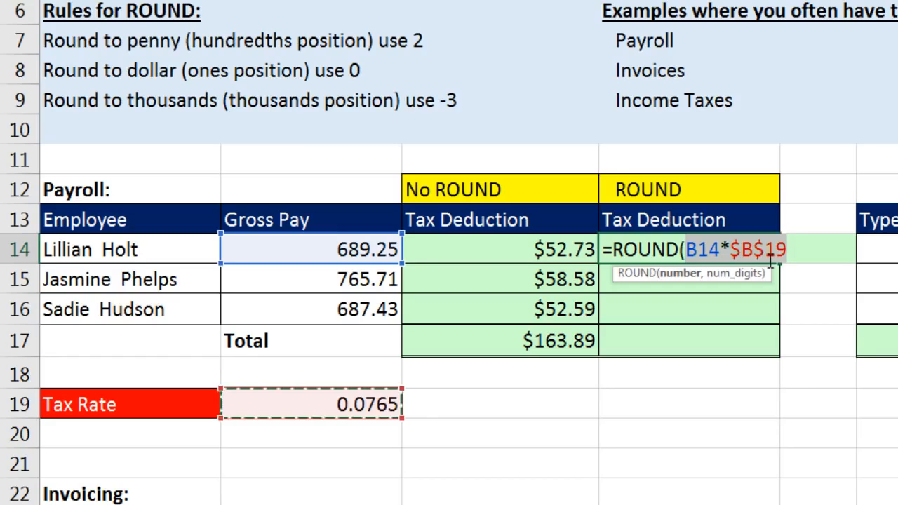
click(798, 251)
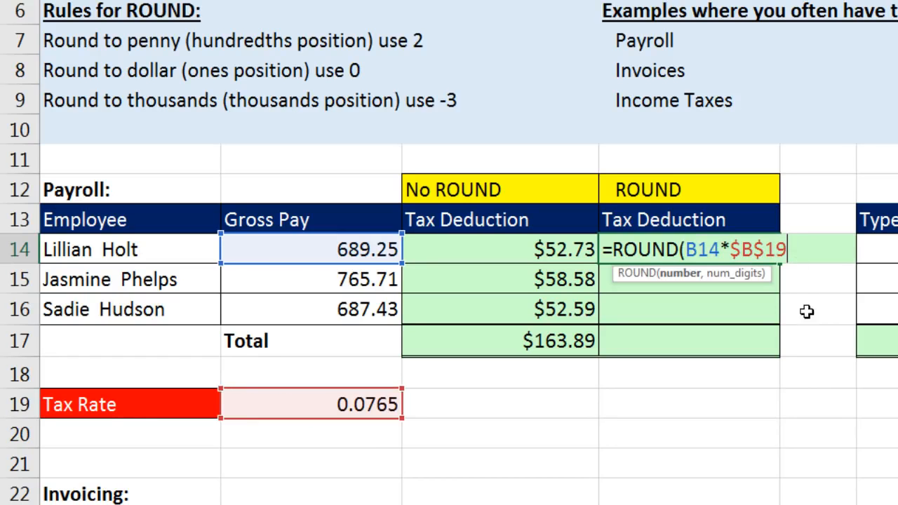
text(,)
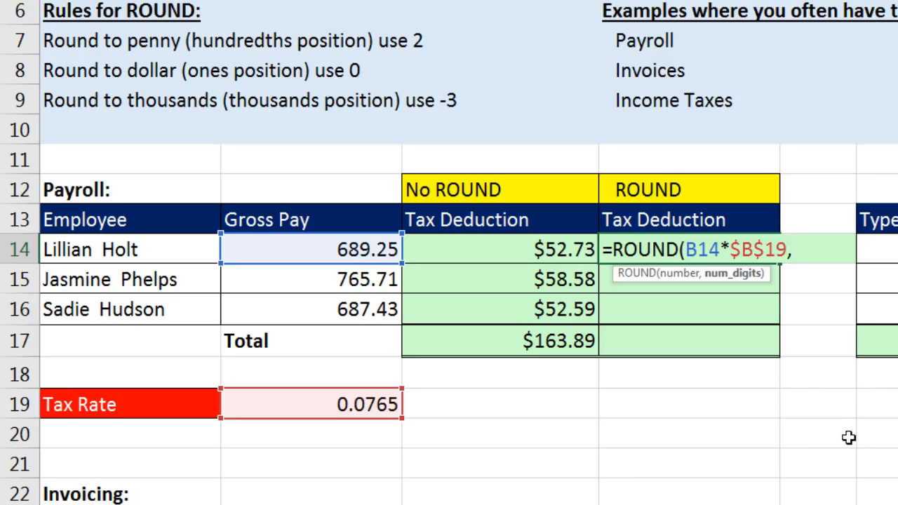
text(2))
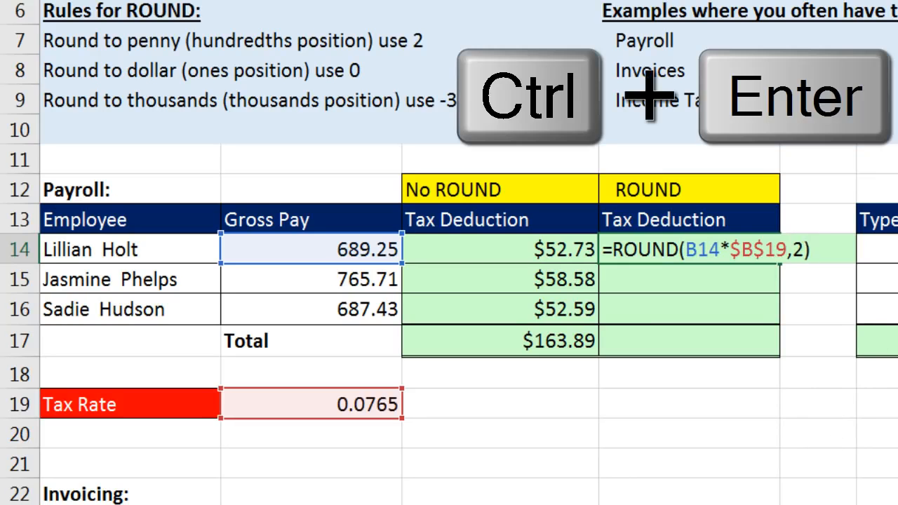
key(ctrl+Return)
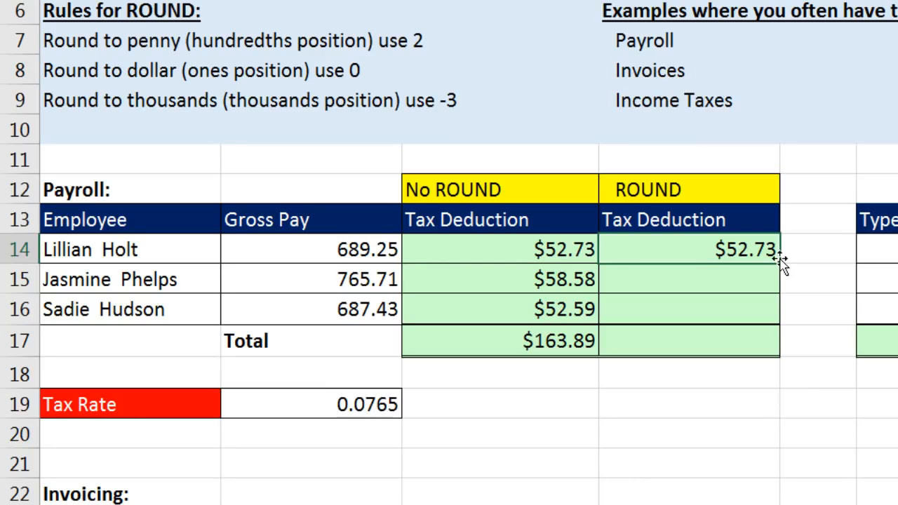
drag(778, 263, 772, 318)
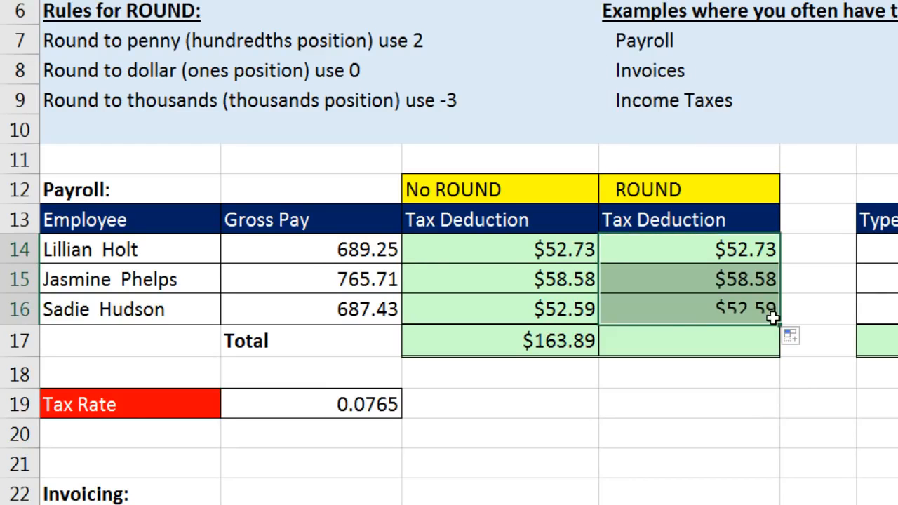
- Total the rounded tax deductions in D17 with =SUM(D14:D16) and check the cells from D14 through D17
click(697, 337)
key(alt+equal)
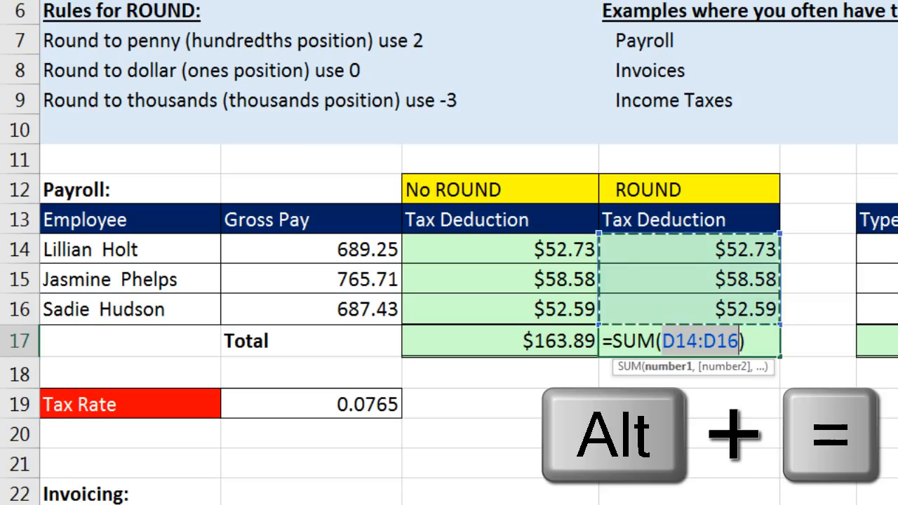
key(Return)
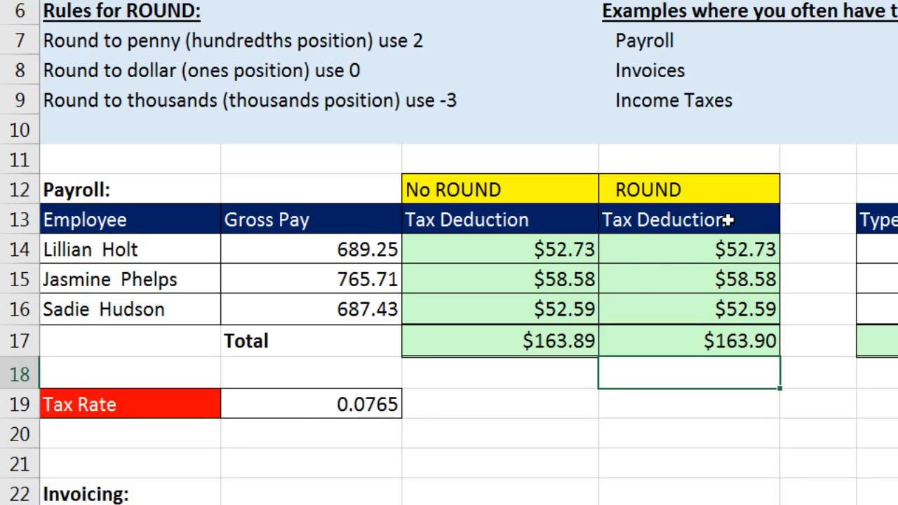
click(712, 257)
click(711, 284)
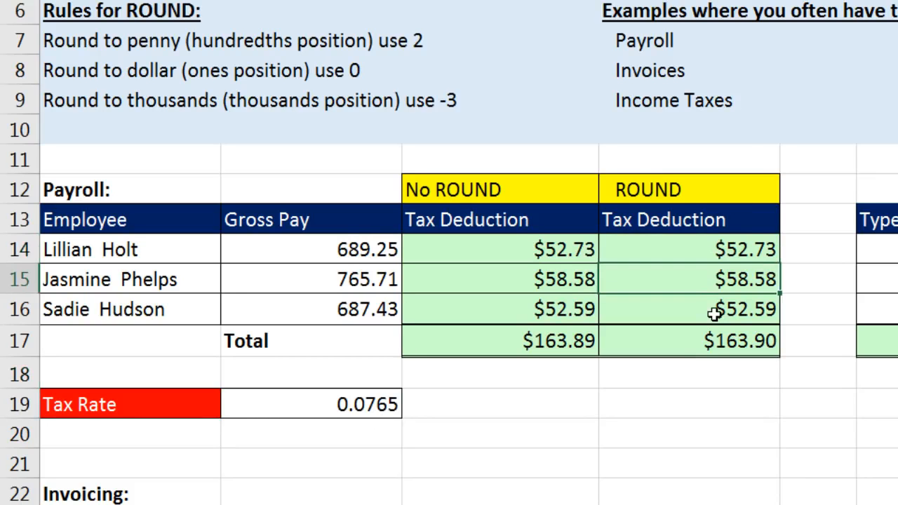
click(715, 315)
click(716, 341)
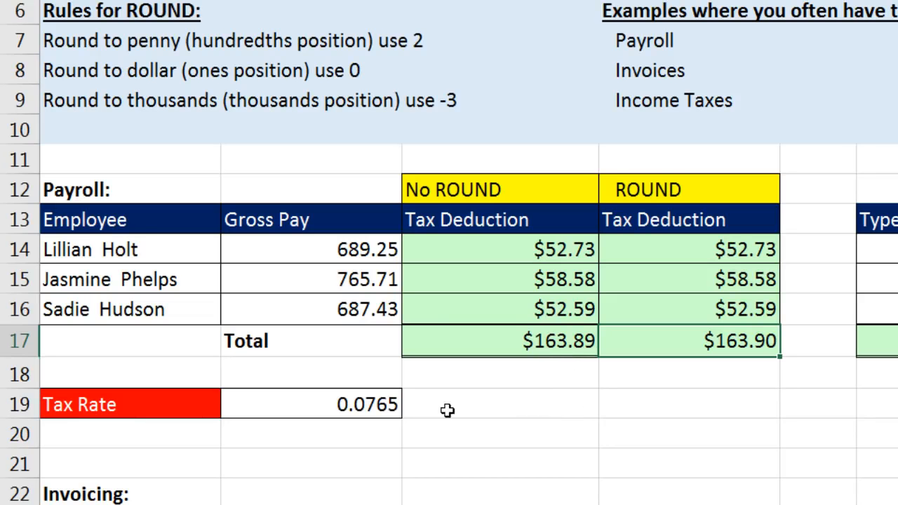
- Calculate the 1" screws invoice total in D25 with =C25*B25 and show the result in General format
scroll(479, 428, down, 5)
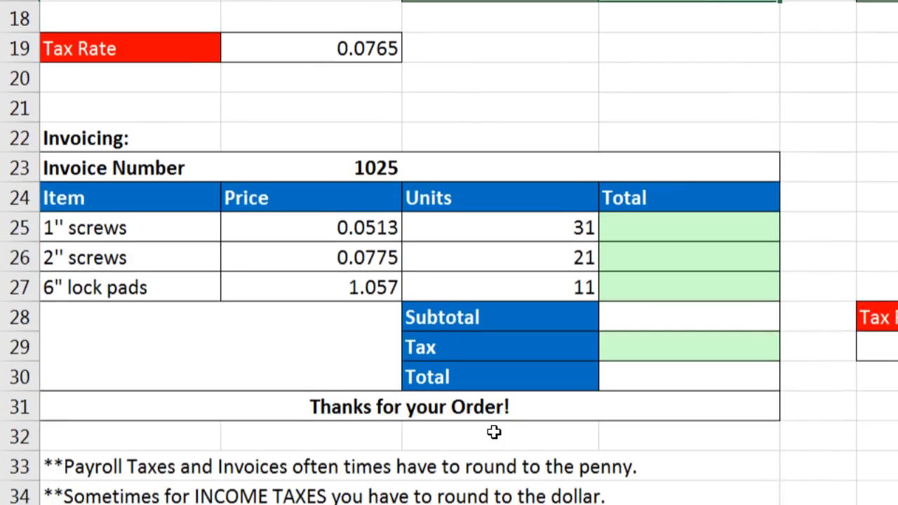
scroll(494, 433, down, 3)
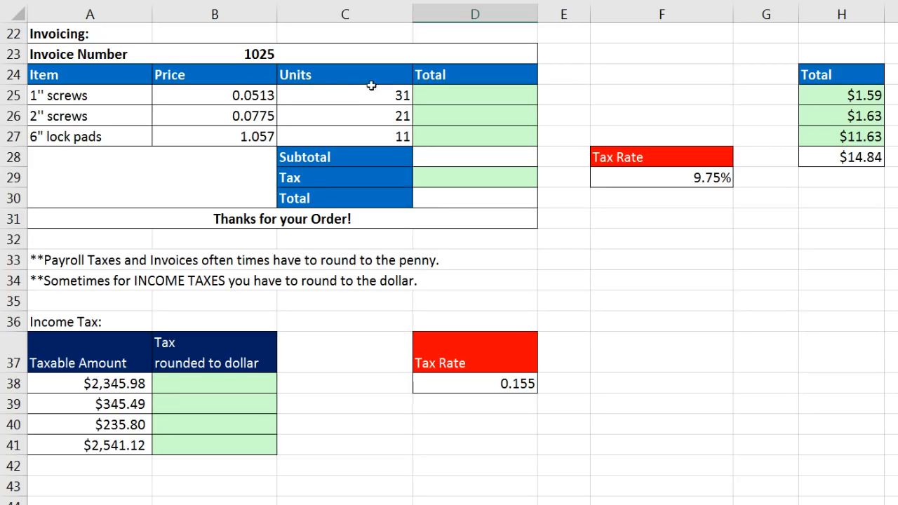
click(441, 96)
text(=)
key(Left)
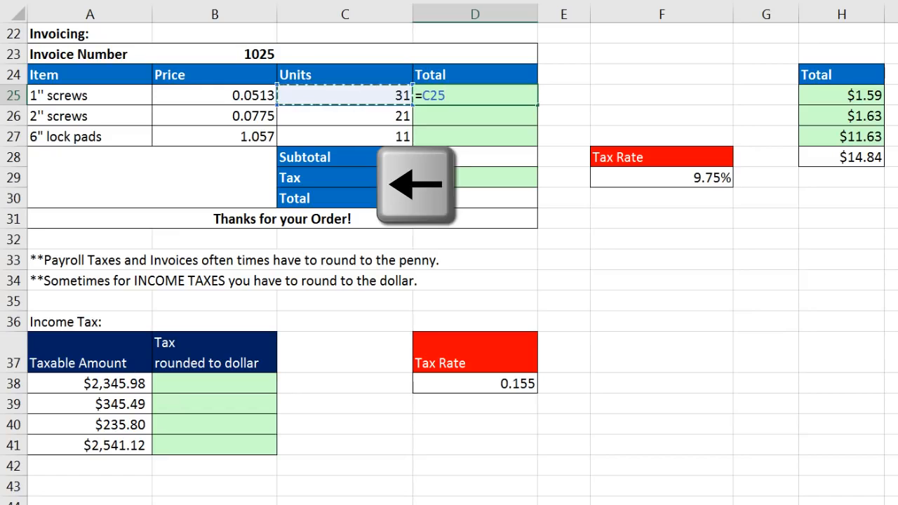
text(*)
key(Left)
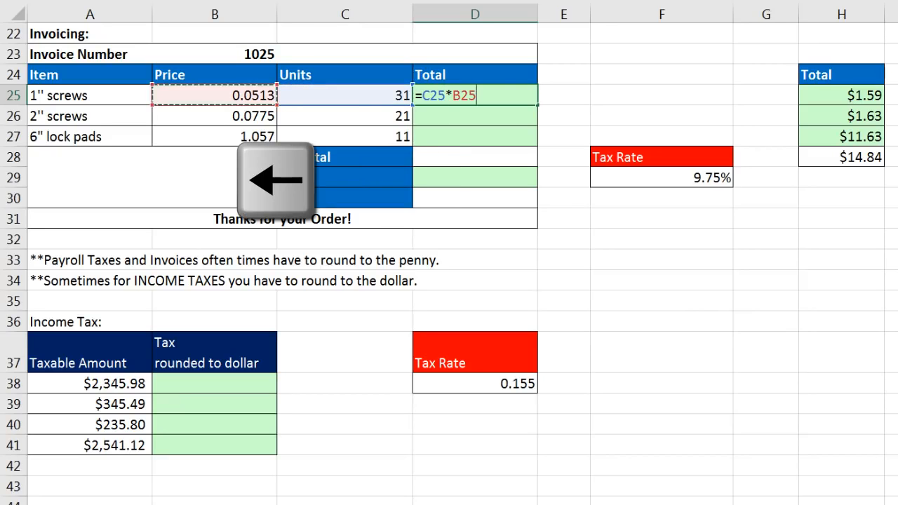
key(ctrl+Return)
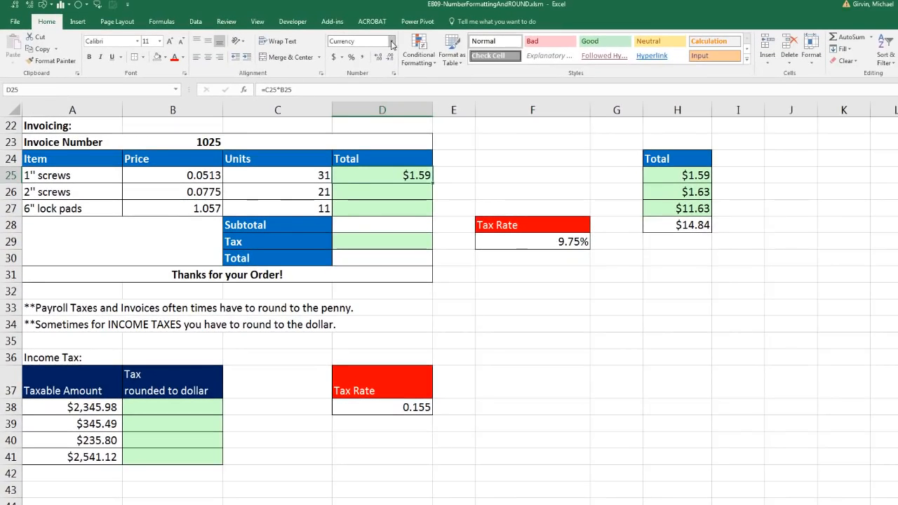
click(401, 30)
click(372, 59)
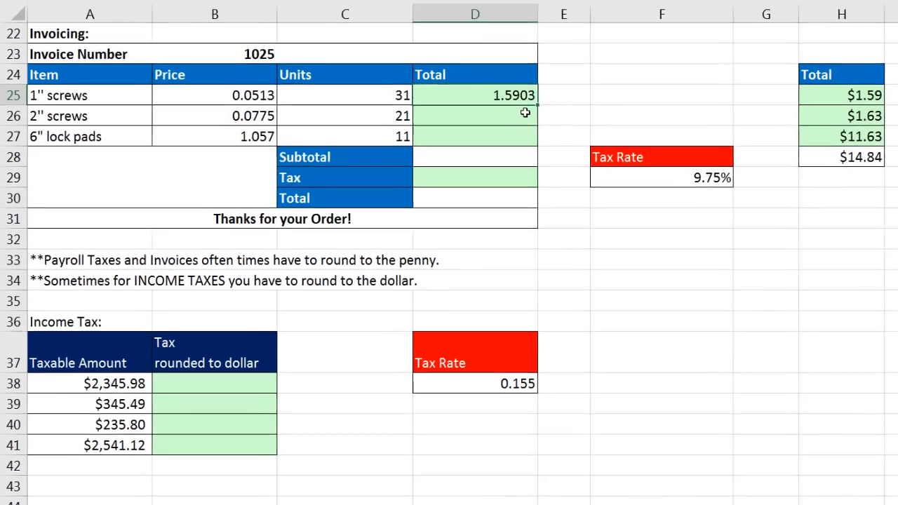
- Wrap the D25 formula in ROUND with 2 digits, giving =ROUND(C25*B25,2)
key(F2)
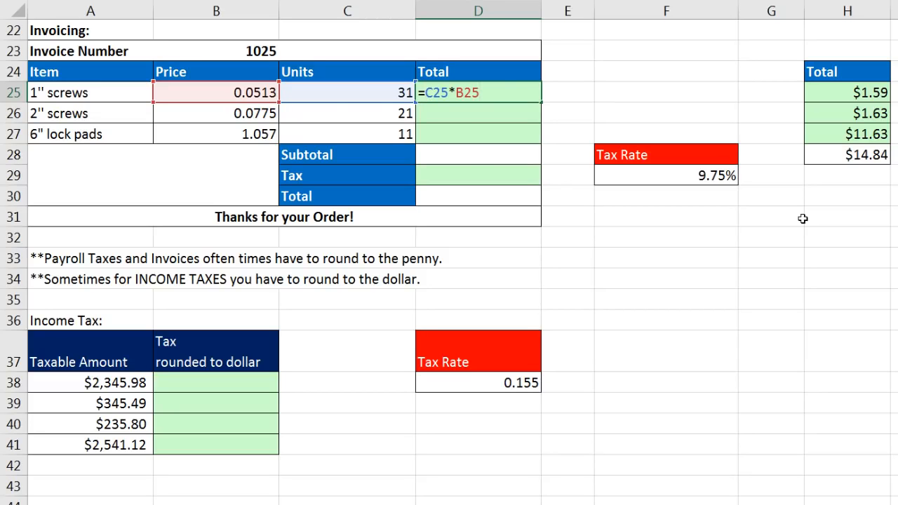
text(rou)
key(Tab)
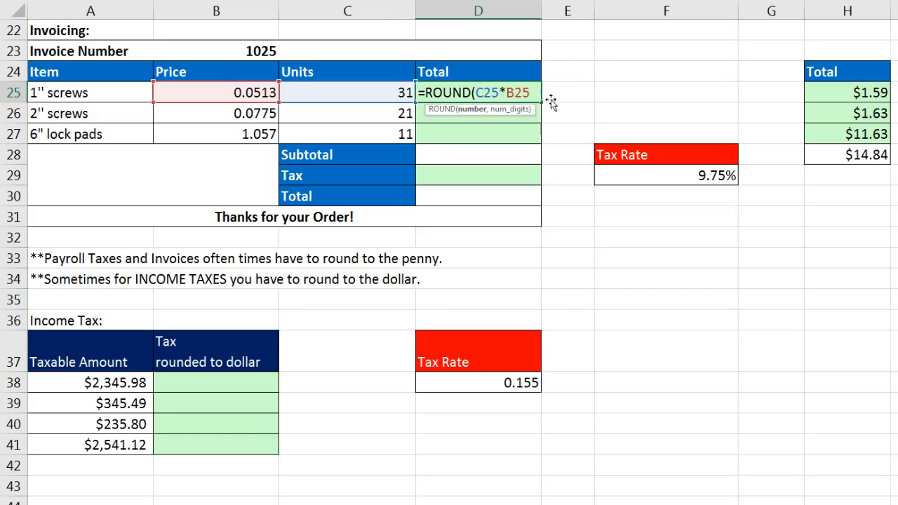
text(,2))
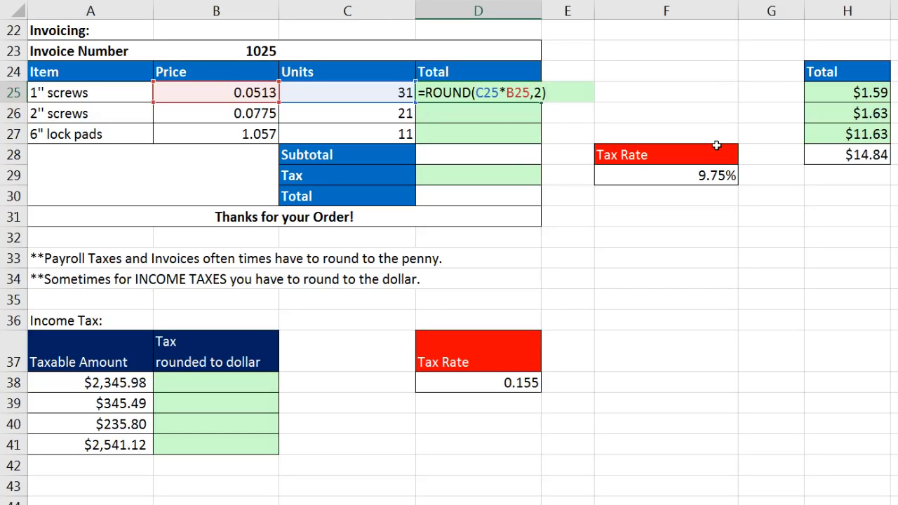
key(ctrl+Return)
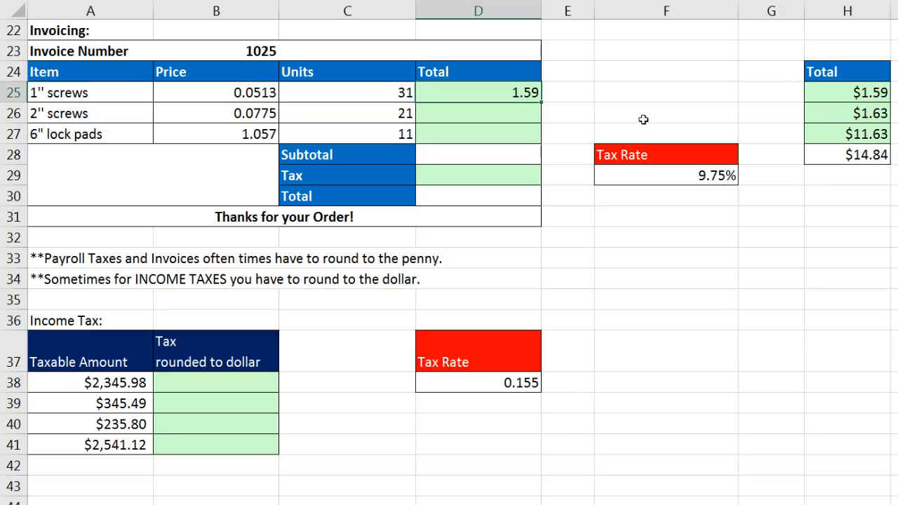
- Copy the rounded line total down through D27 and format D25:D27 as Currency with $ and 2 decimal places
drag(539, 102, 538, 140)
key(ctrl+1)
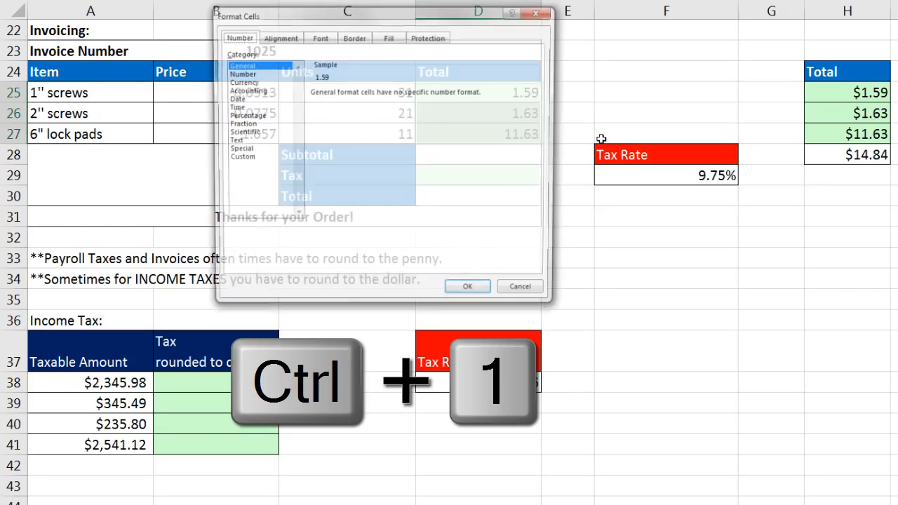
click(253, 83)
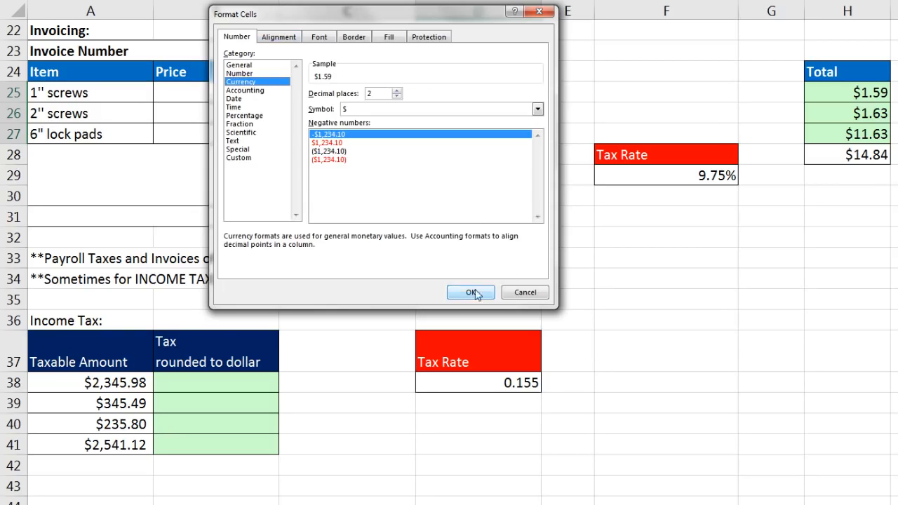
key(Return)
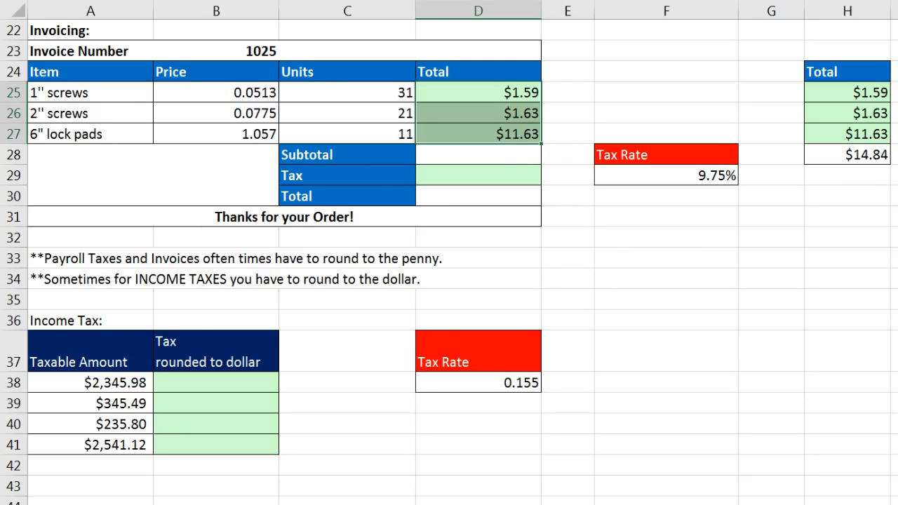
- Sum the invoice line totals in the Subtotal cell D28 with =SUM(D25:D27) and compare it with the total in H28
click(525, 150)
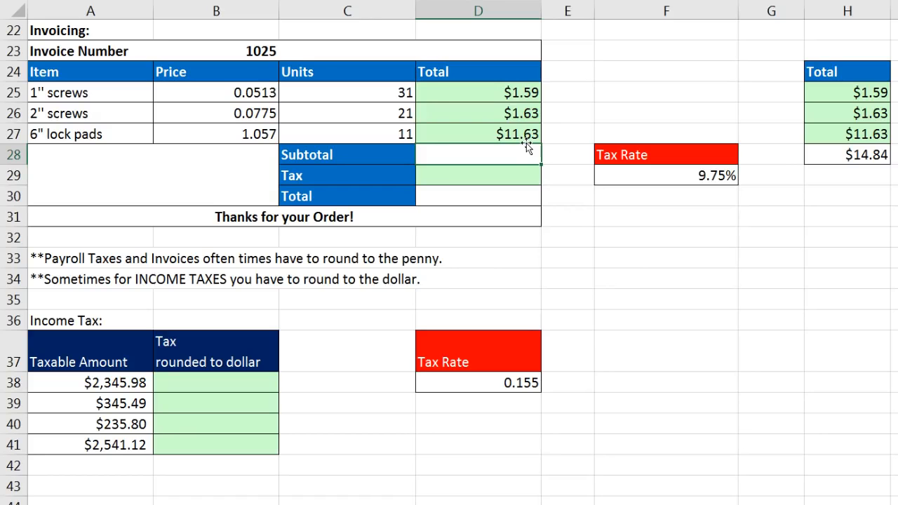
key(alt+equal)
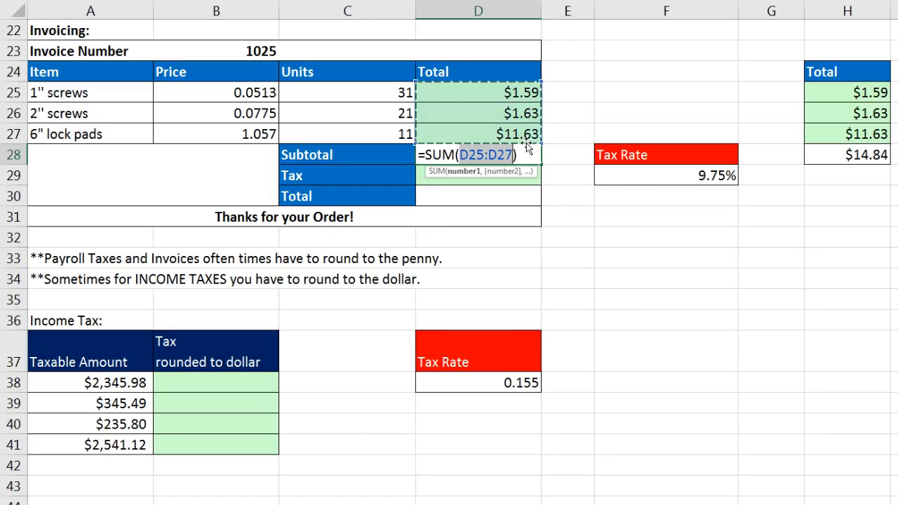
key(Return)
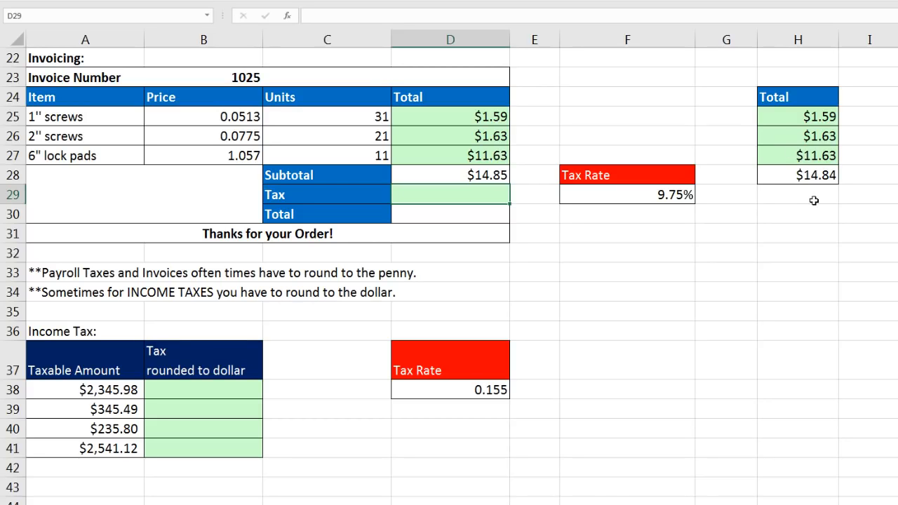
scroll(807, 221, up, 5)
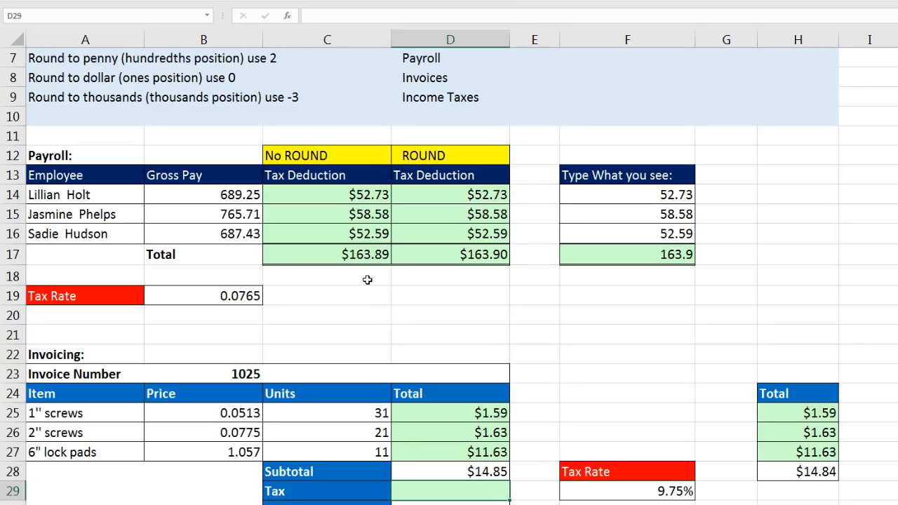
scroll(367, 280, down, 5)
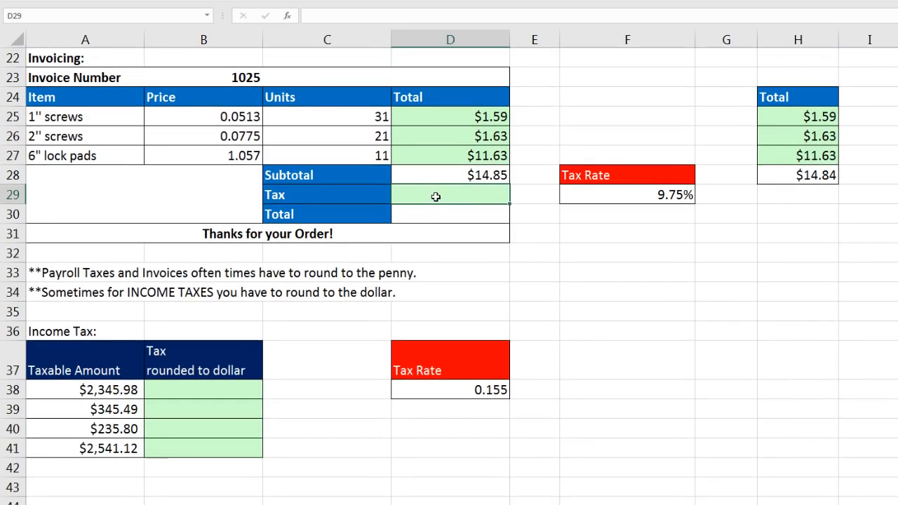
- Calculate the invoice tax in D29 from the subtotal and the tax rate, rounded to the penny, with =ROUND(D28*F29,2)
click(489, 178)
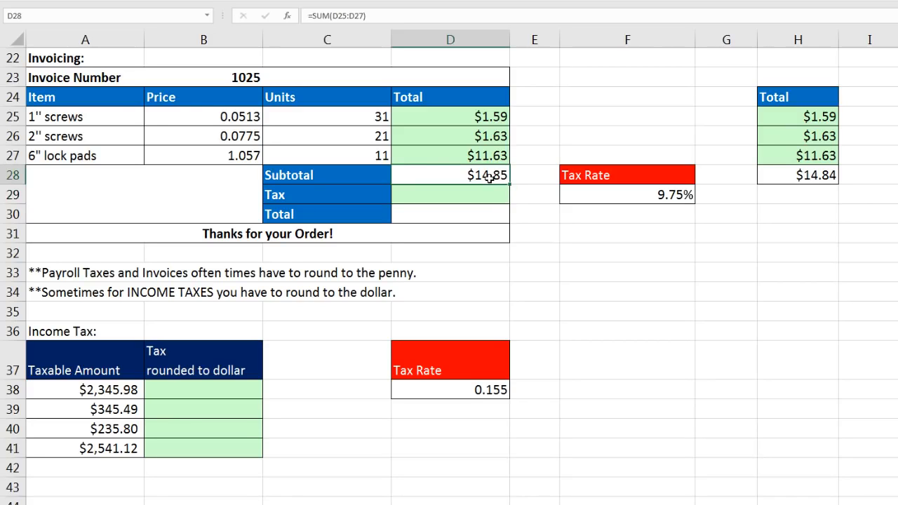
click(596, 200)
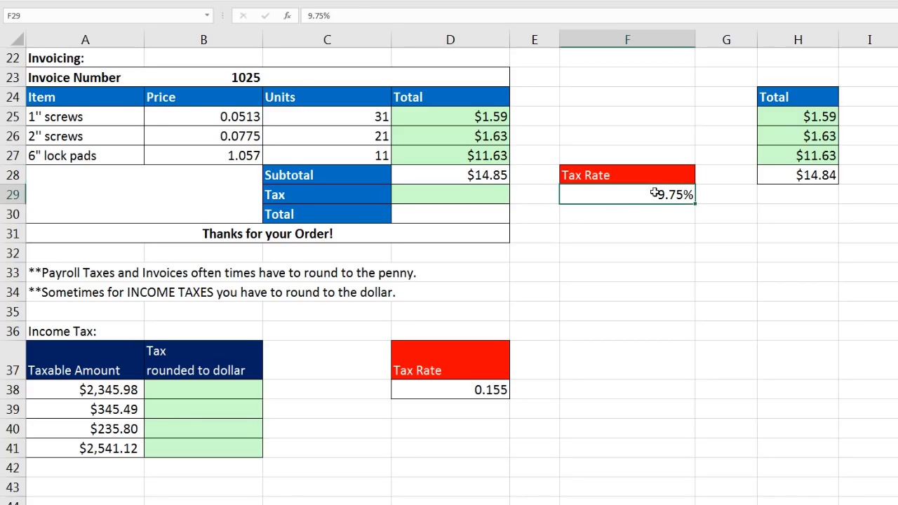
click(500, 195)
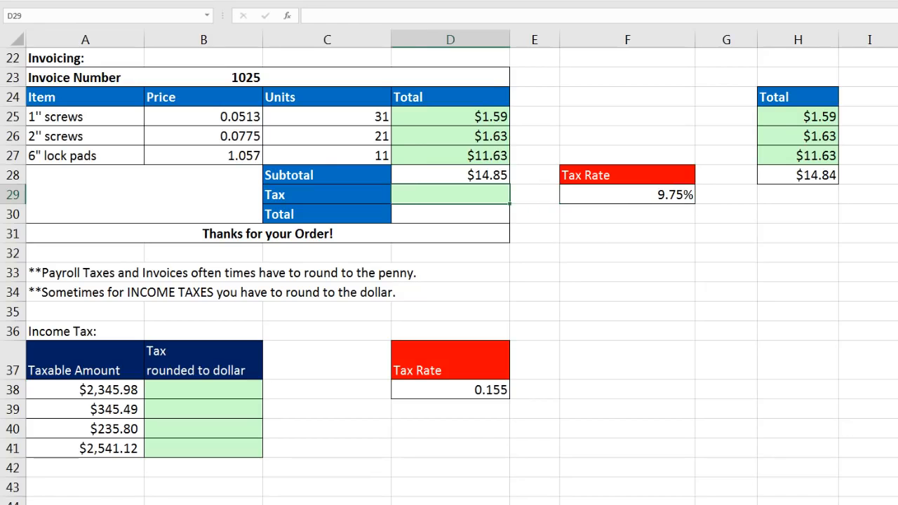
text(=roun)
key(Tab)
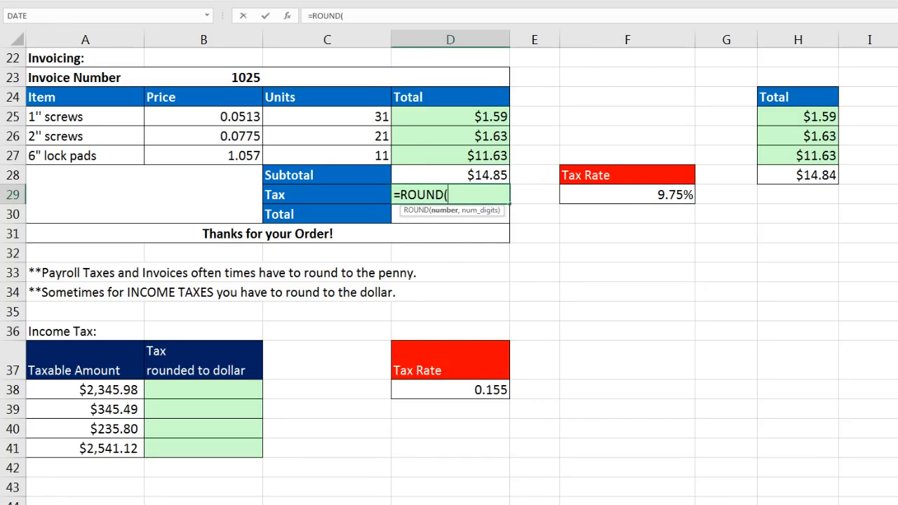
key(Up)
text(*)
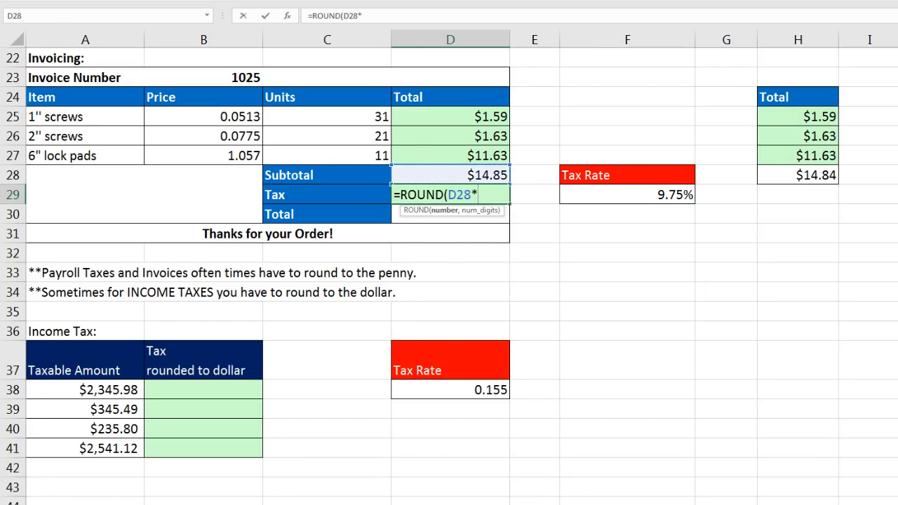
click(684, 200)
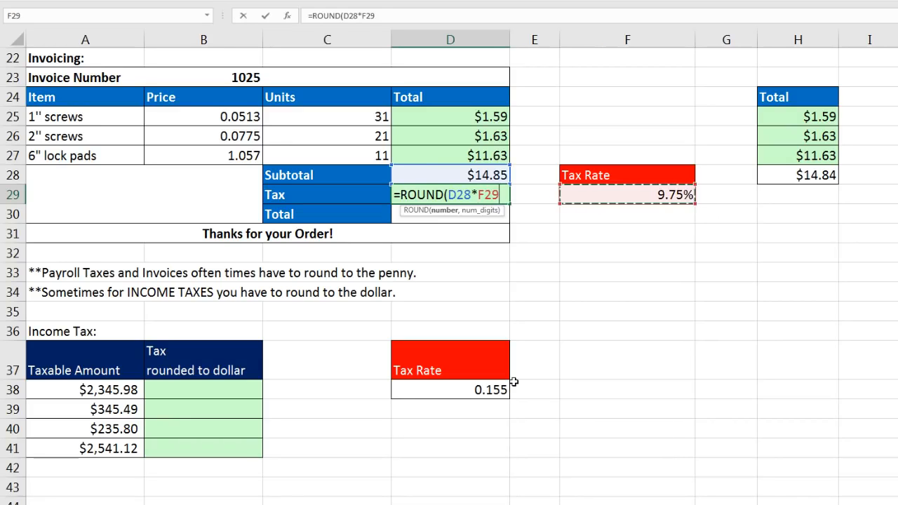
text(,2))
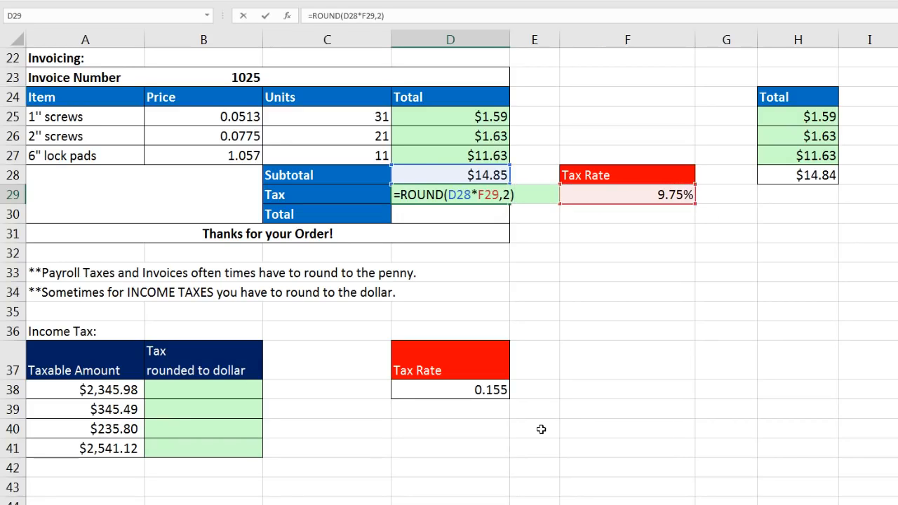
key(Return)
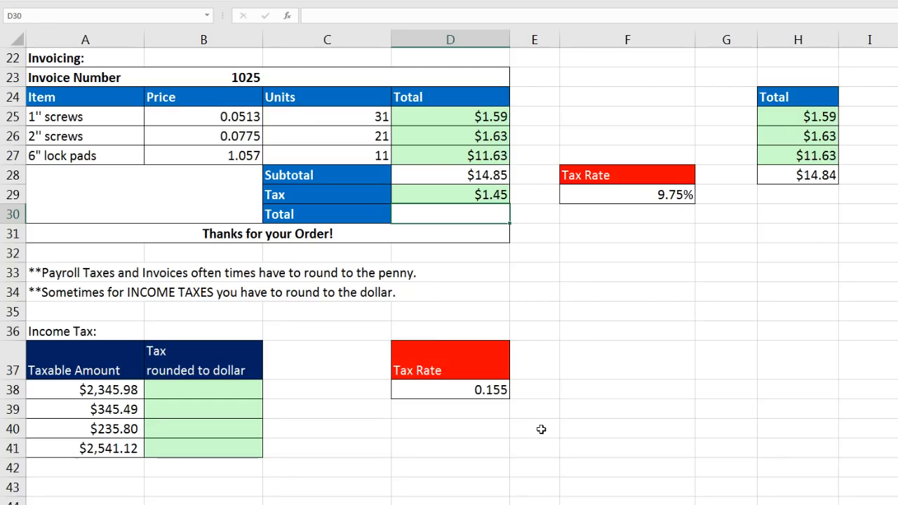
- Add the subtotal and tax in the invoice Total cell D30 with =SUM(D28:D29)
key(alt+equal)
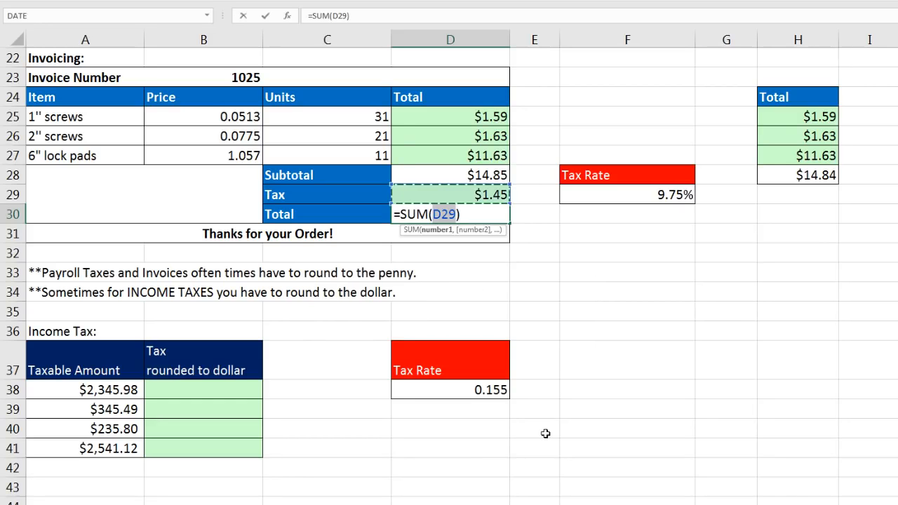
click(464, 182)
drag(463, 183, 468, 192)
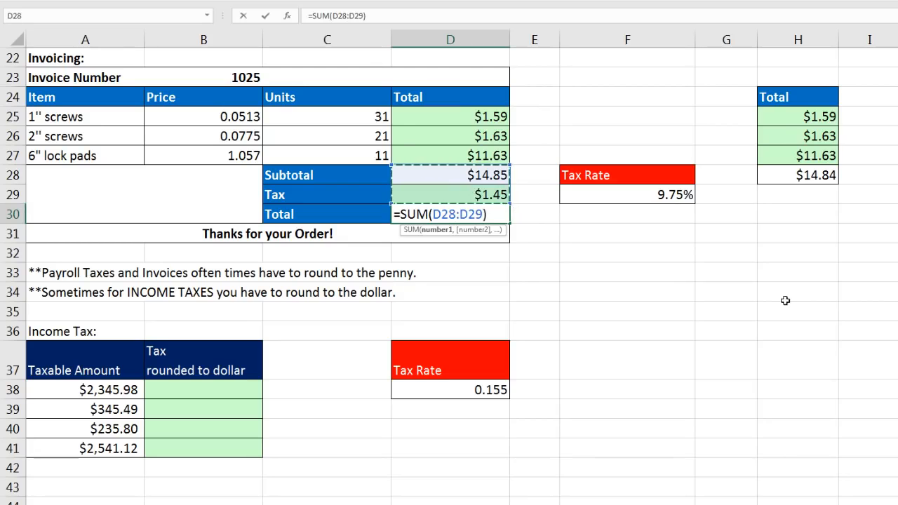
key(Return)
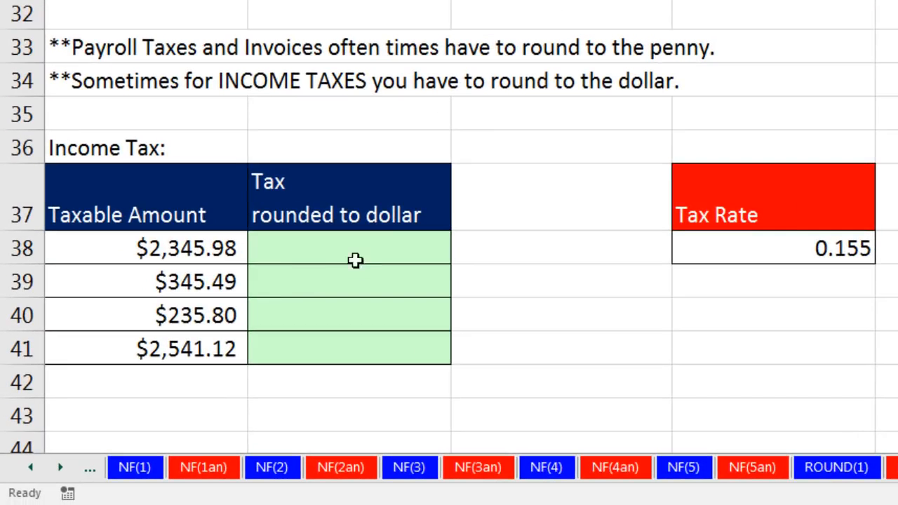
- Calculate the income tax in B38 with =A38*$D$38 and copy the formula down through B41
click(305, 252)
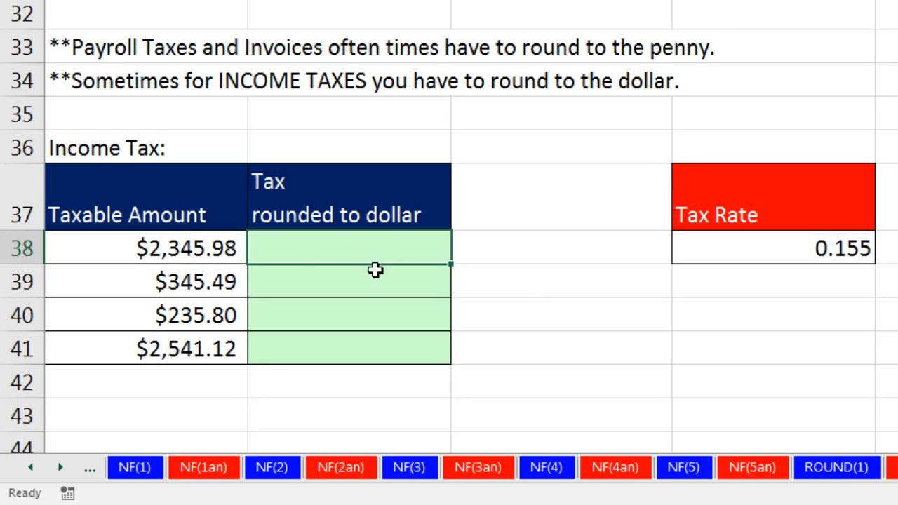
text(=)
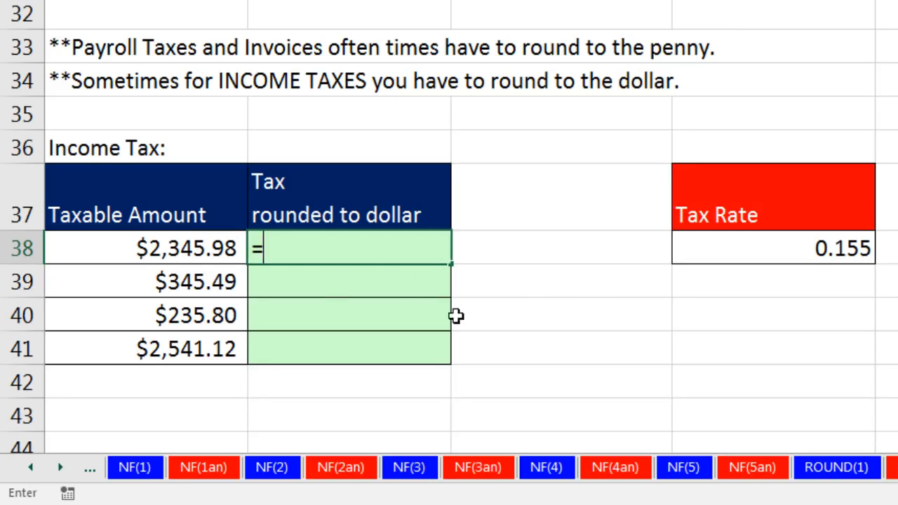
click(201, 249)
text(*)
click(698, 251)
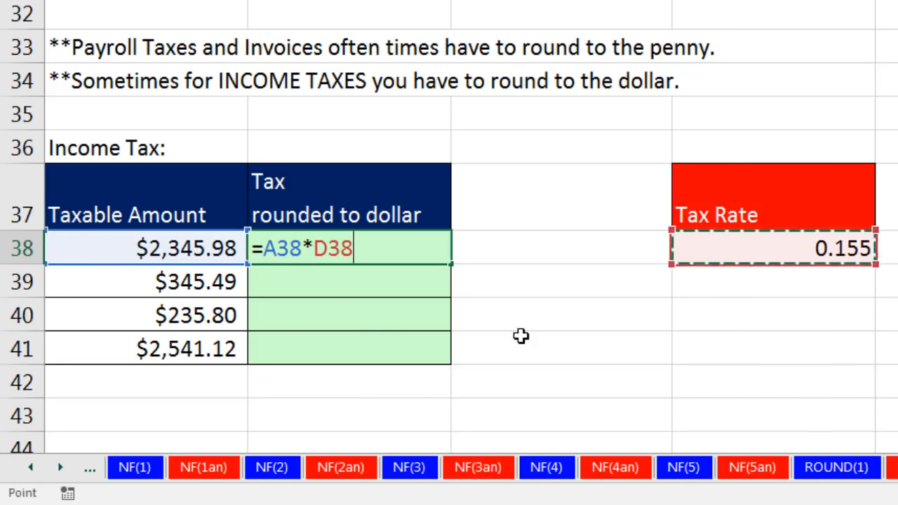
key(F4)
key(ctrl+Return)
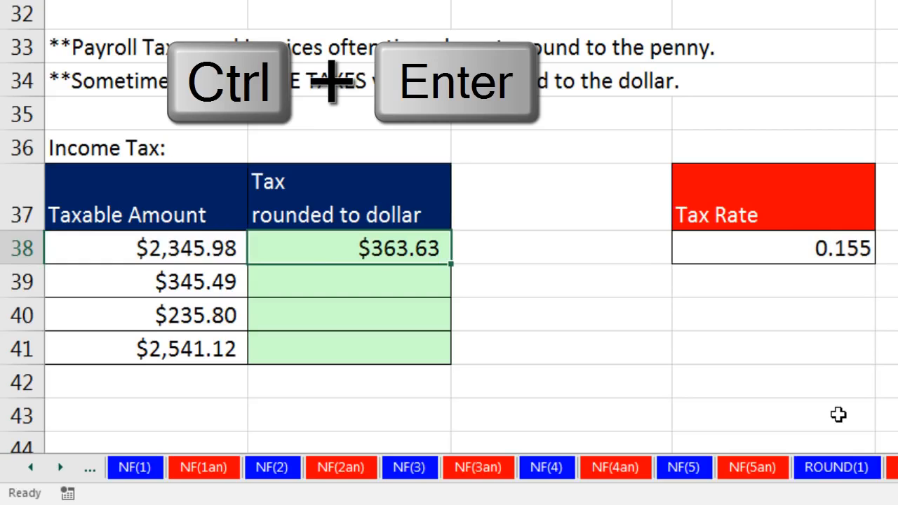
double_click(451, 264)
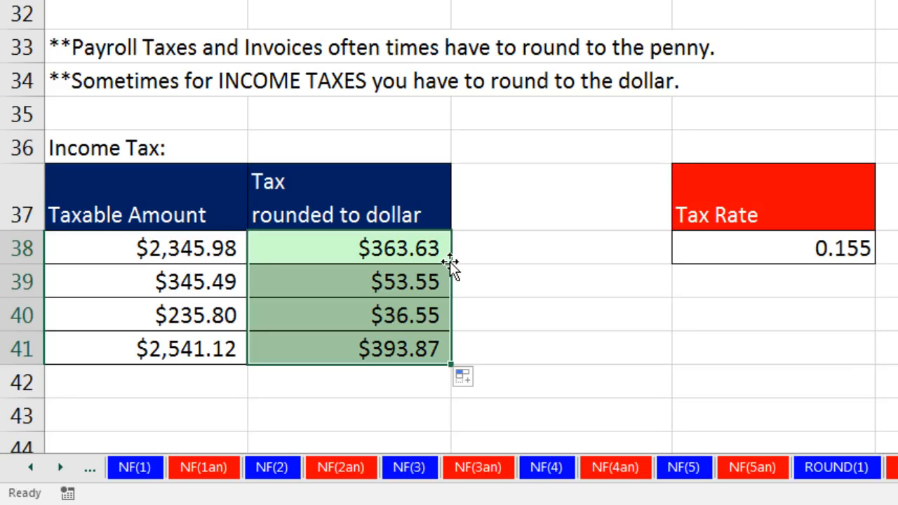
- Round the income tax to the dollar with =ROUND(A38*$D$38,0) in B38, copy it down through B41 and check the last cell's formula
click(446, 258)
key(F2)
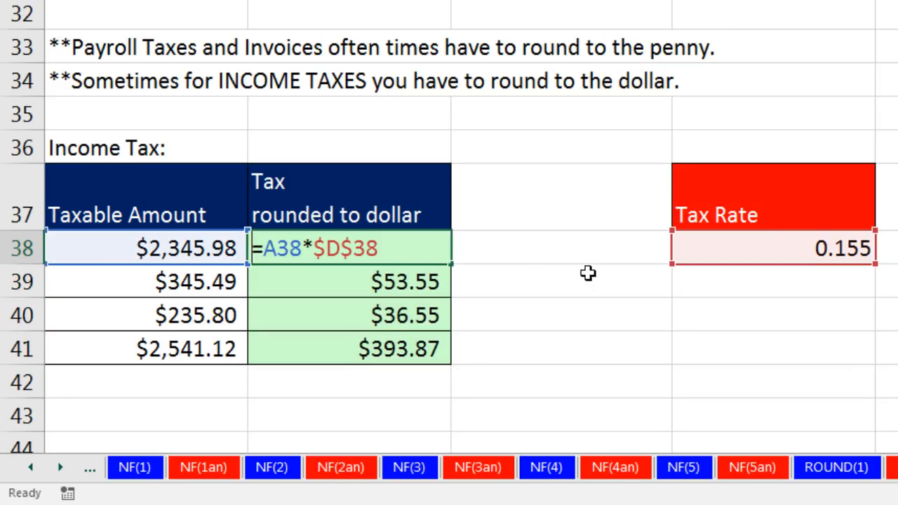
click(262, 247)
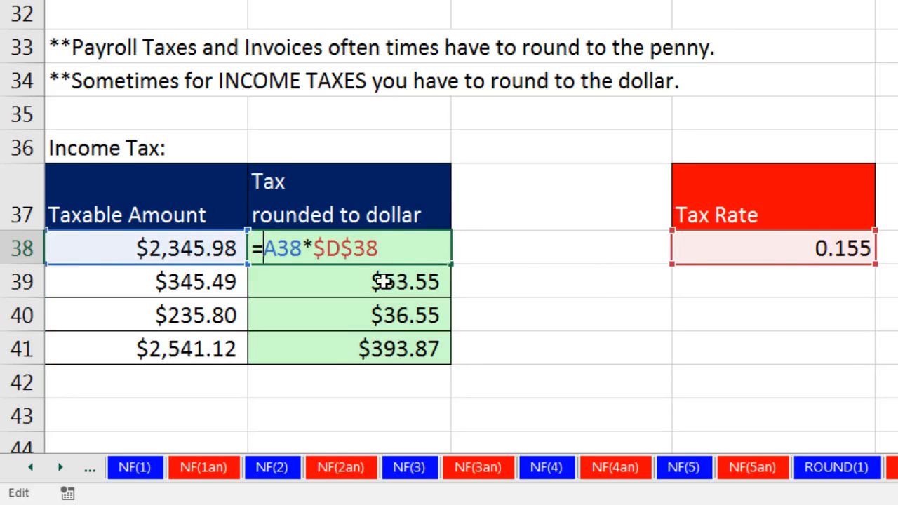
text(ro)
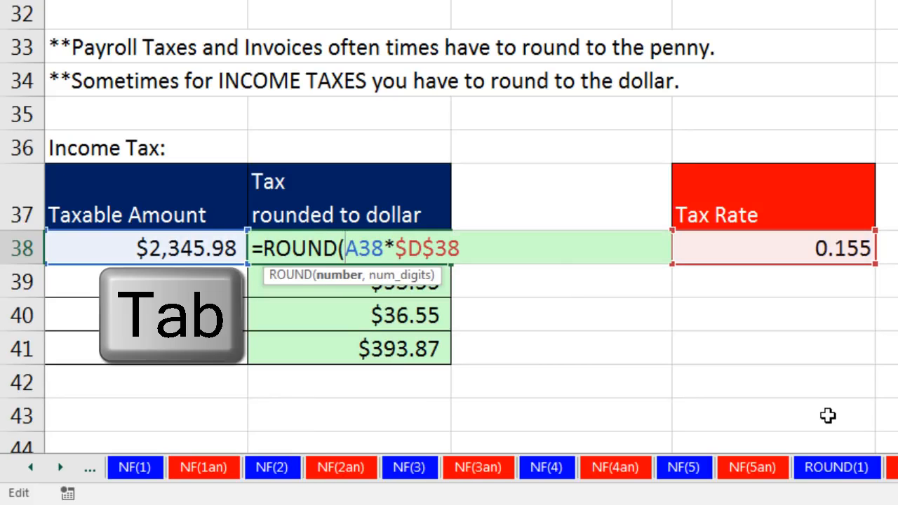
click(493, 247)
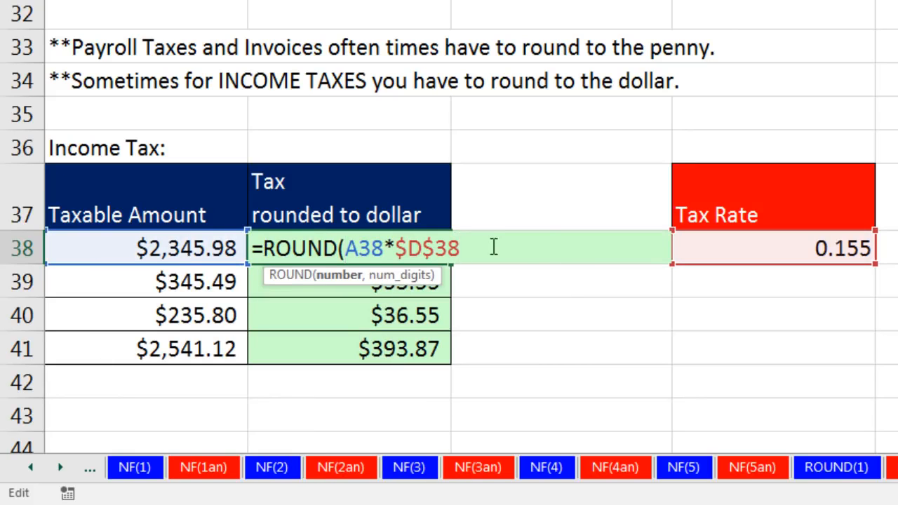
text(,)
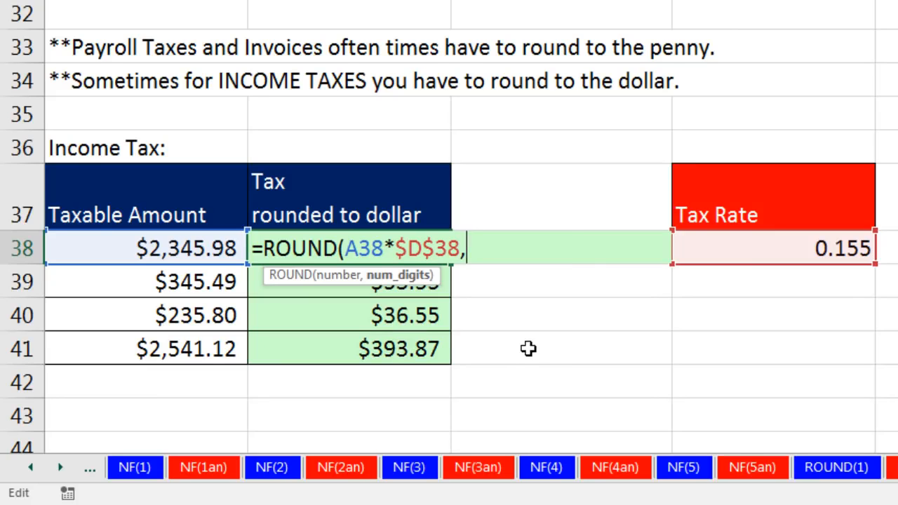
text(0))
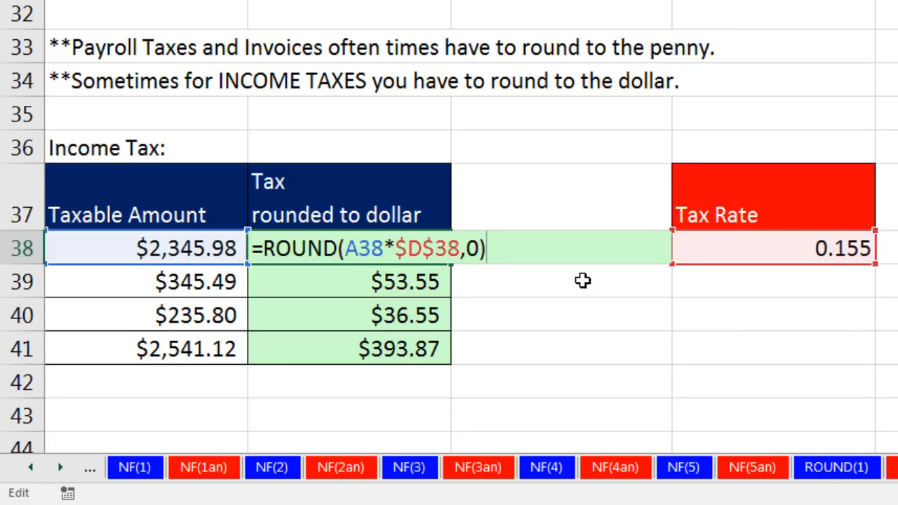
key(ctrl+Return)
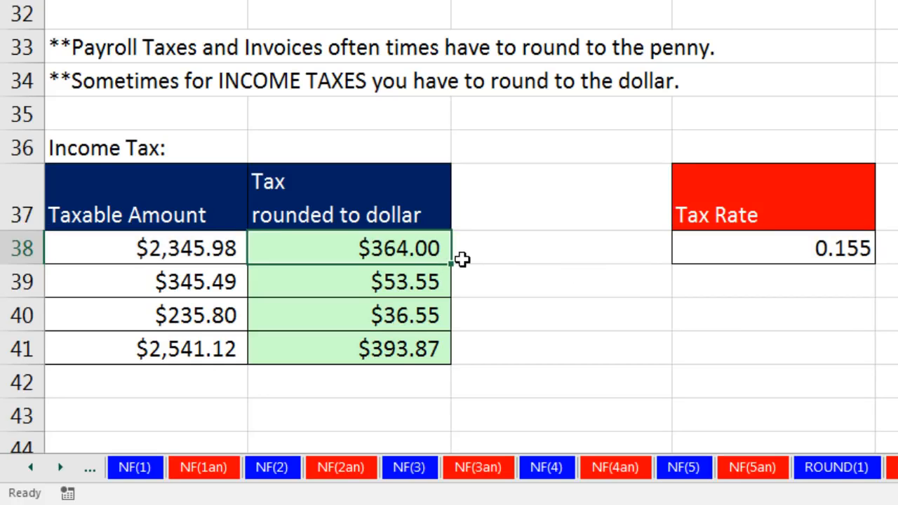
double_click(451, 266)
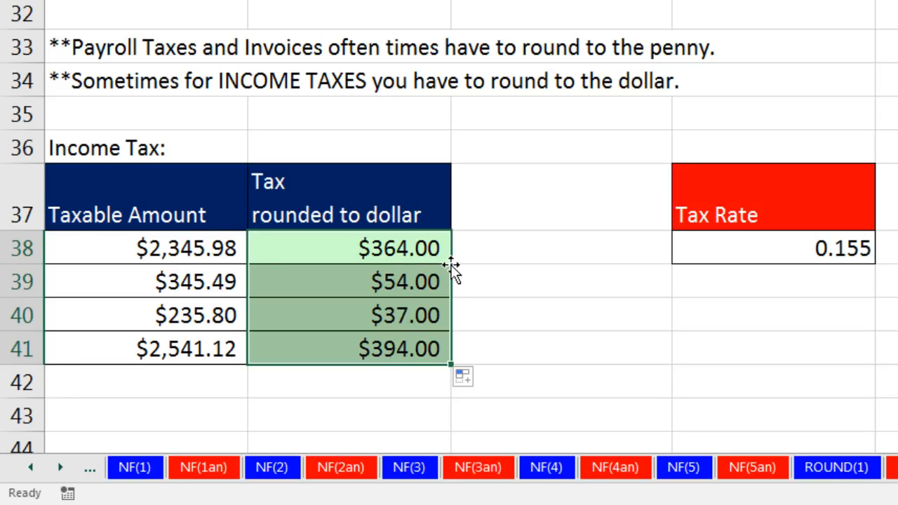
click(397, 353)
key(F2)
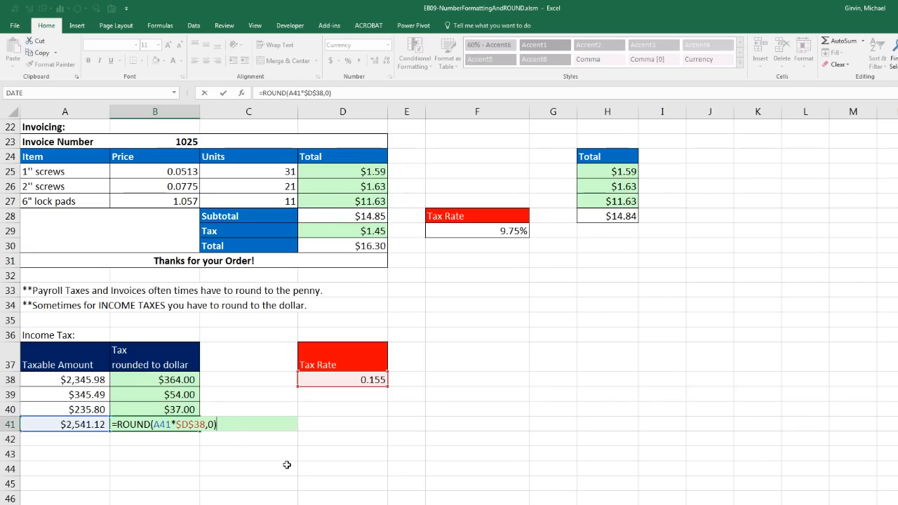
key(Escape)
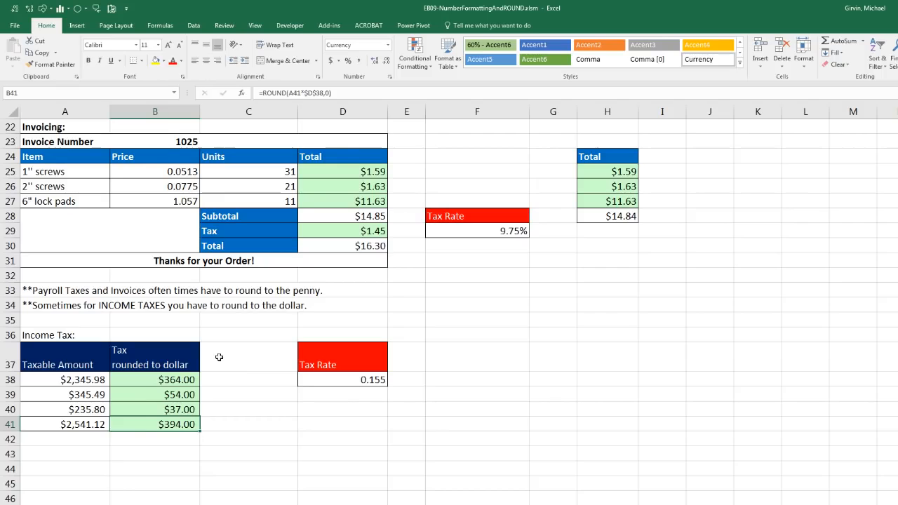
- Review the ROUND rules and the payroll example, then the earlier number formatting worksheets, including the Price times Quantity formula in C2
scroll(261, 376, up, 1)
scroll(262, 377, up, 3)
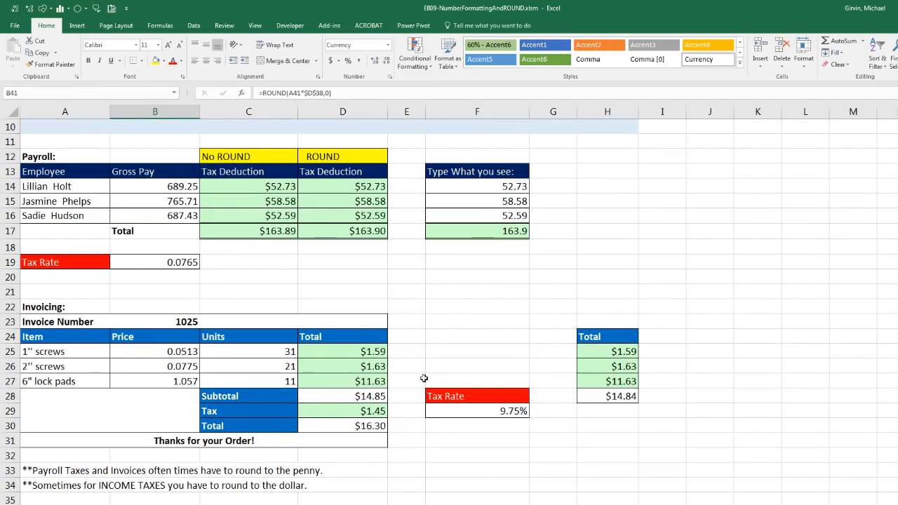
scroll(425, 377, up, 3)
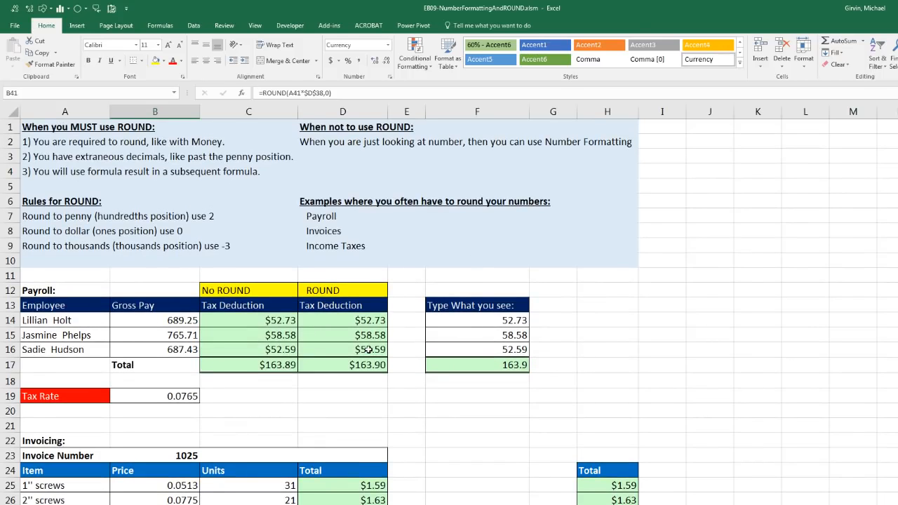
key(ctrl+Page_Up)
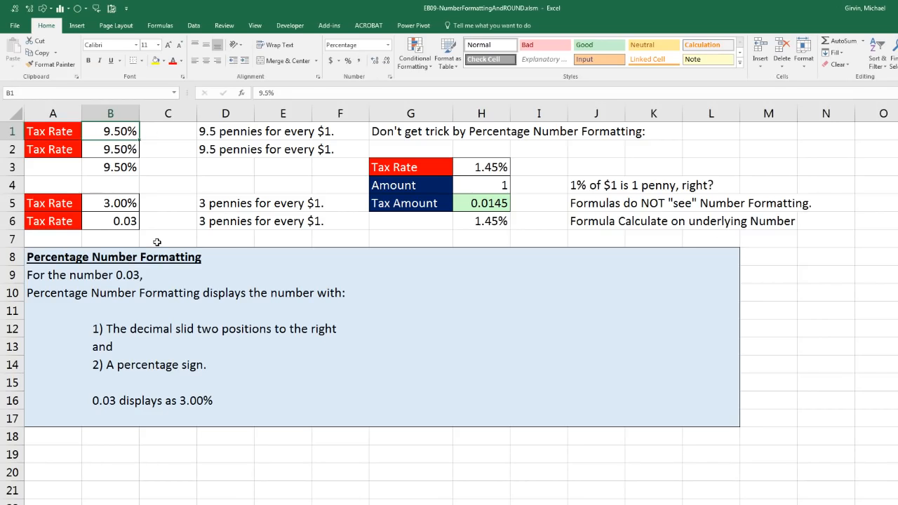
key(ctrl+Page_Up)
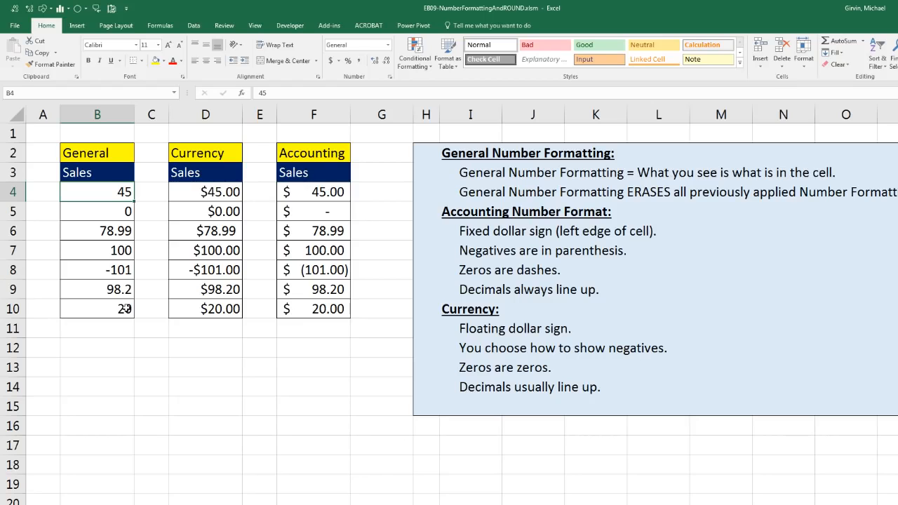
key(ctrl+Page_Down)
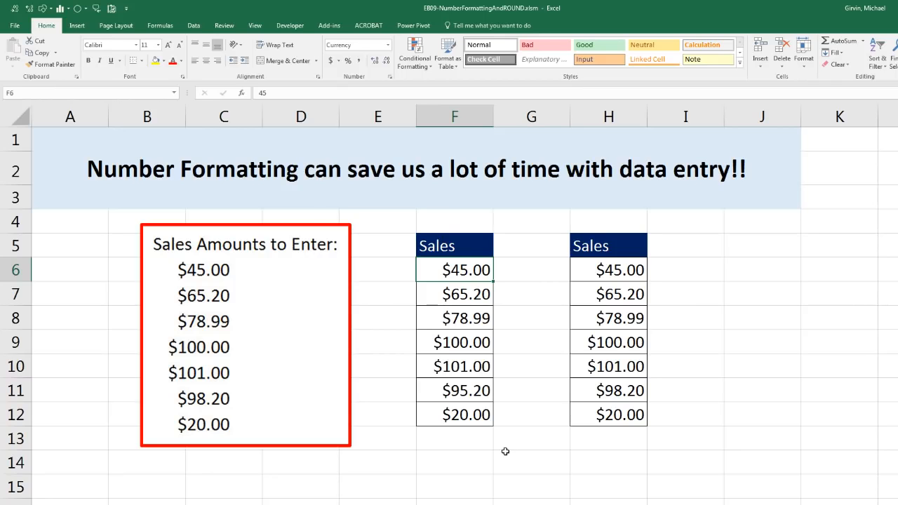
key(ctrl+Page_Down)
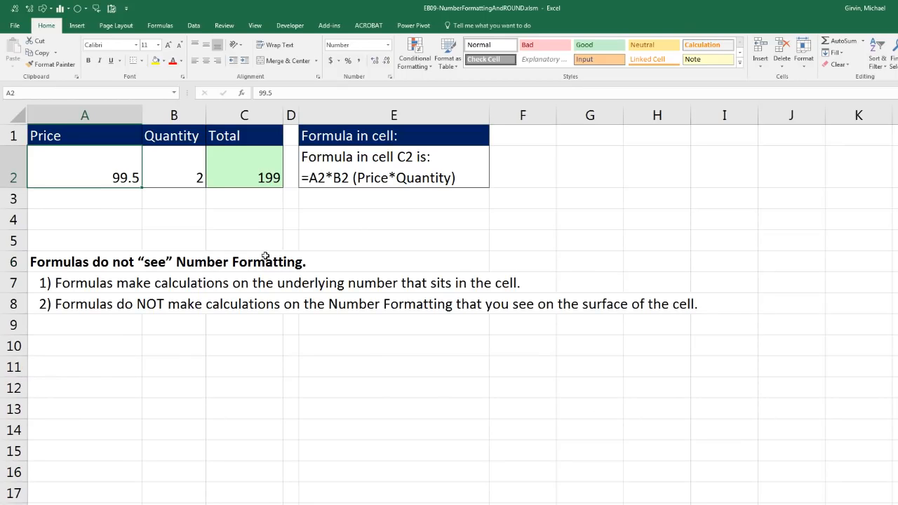
click(260, 177)
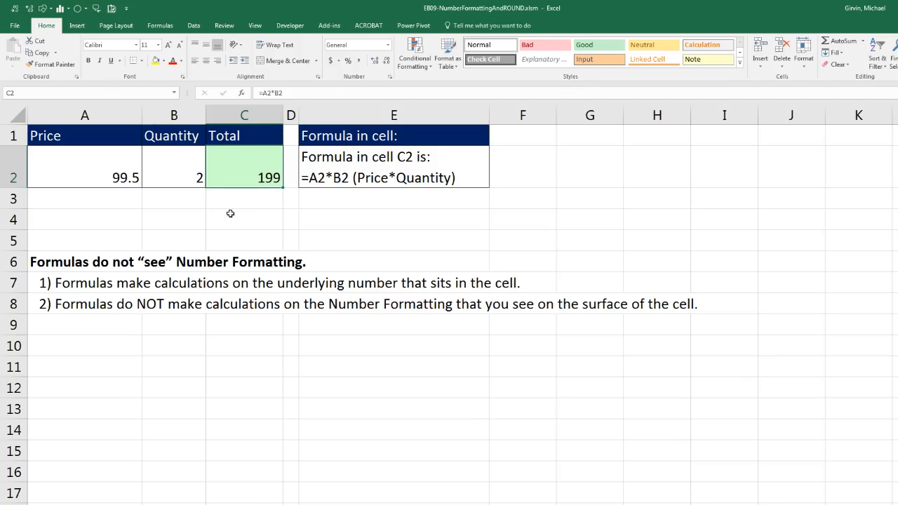
key(ctrl+Page_Up)
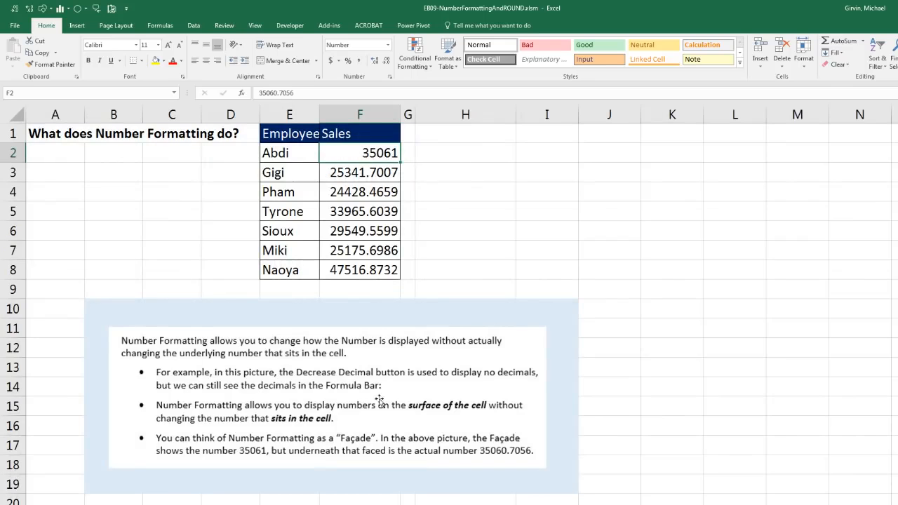